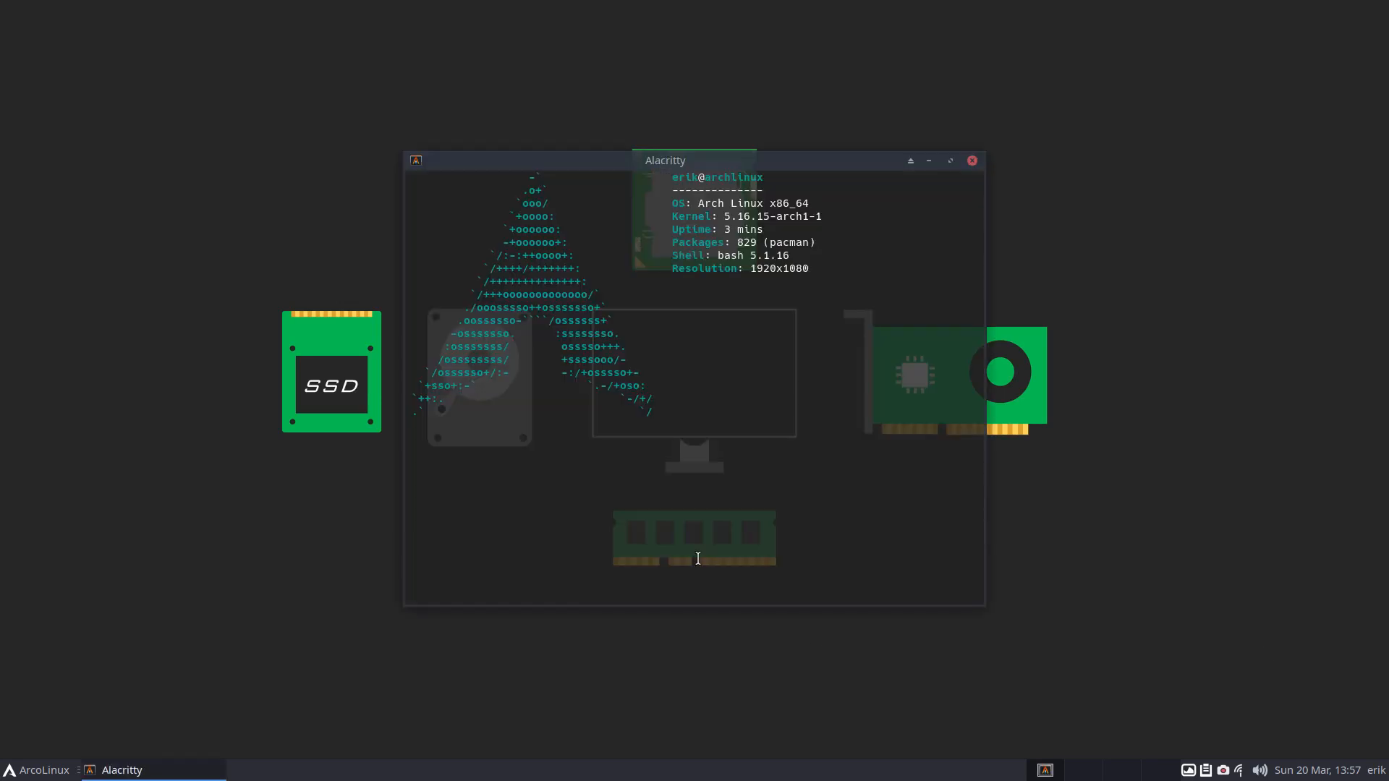
Step: Move the terminal to the upper right and select the graphics card name in the output
drag(753, 168, 973, 70)
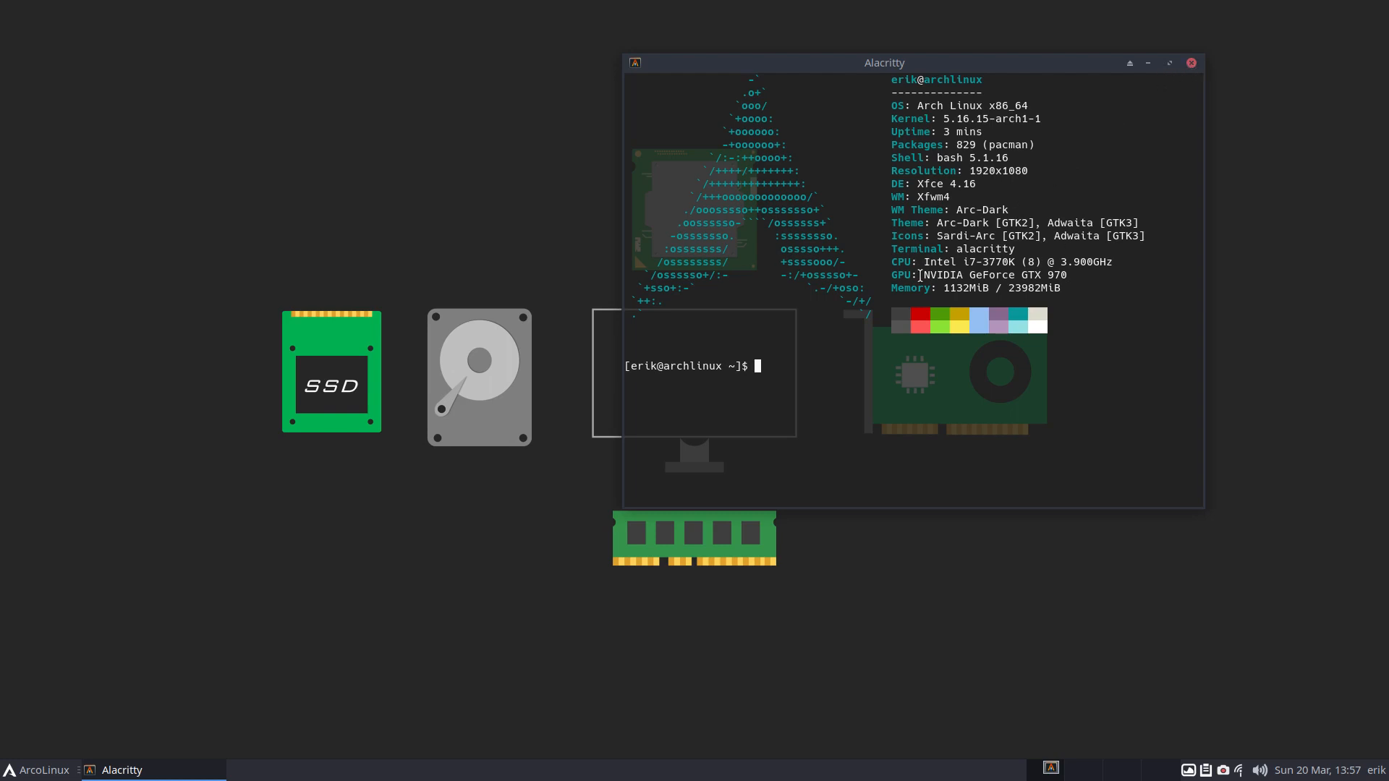
drag(916, 276, 1027, 277)
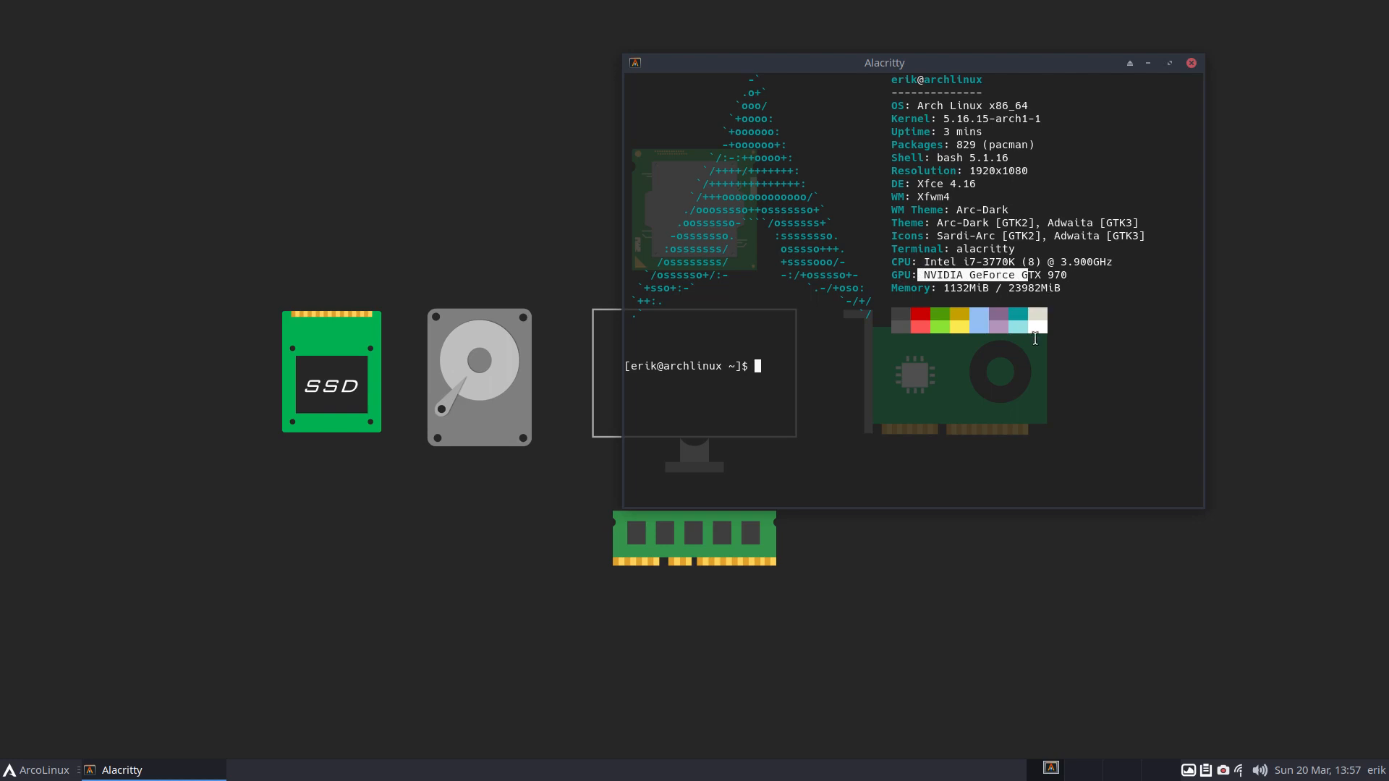
Step: Close the terminal and run a web search for 'arcolinux carli' in a new Chromium window
click(1191, 65)
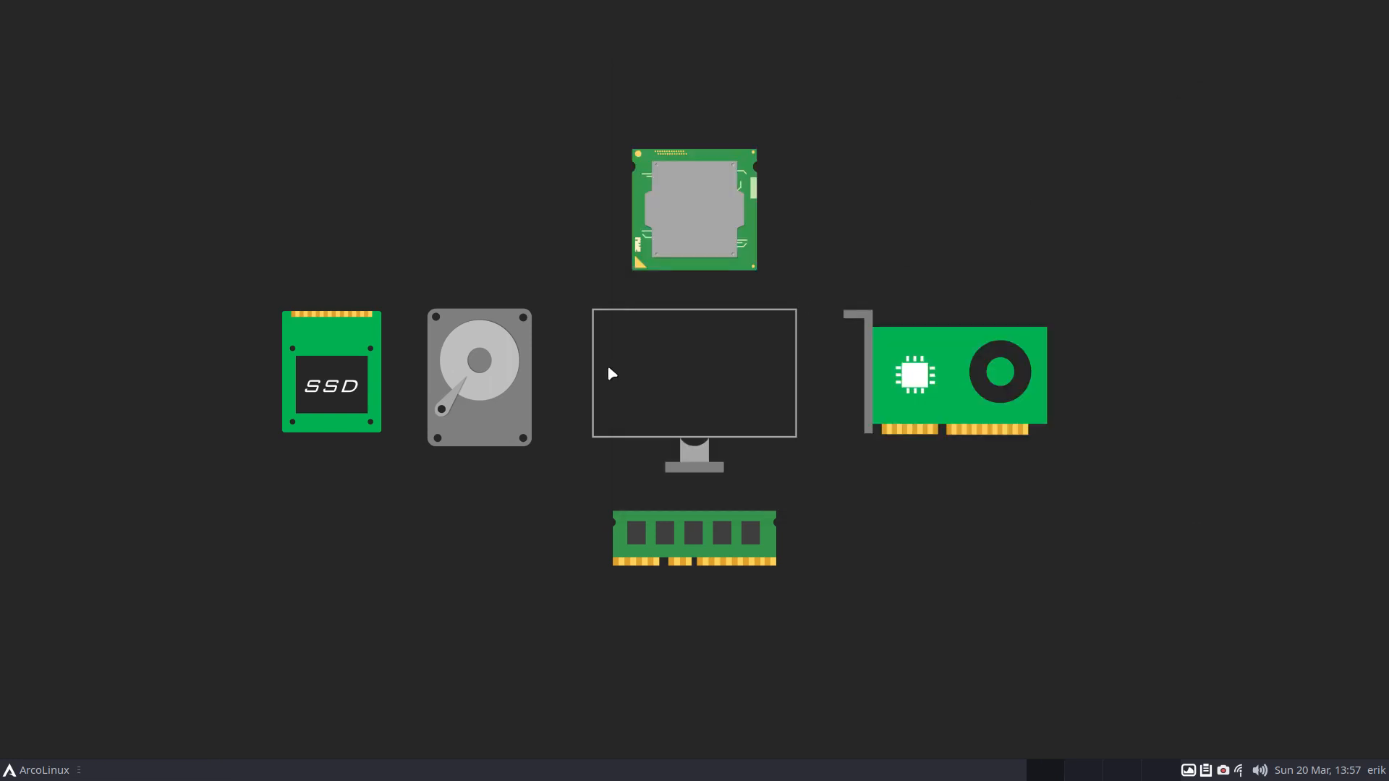
key(ctrl+alt+g)
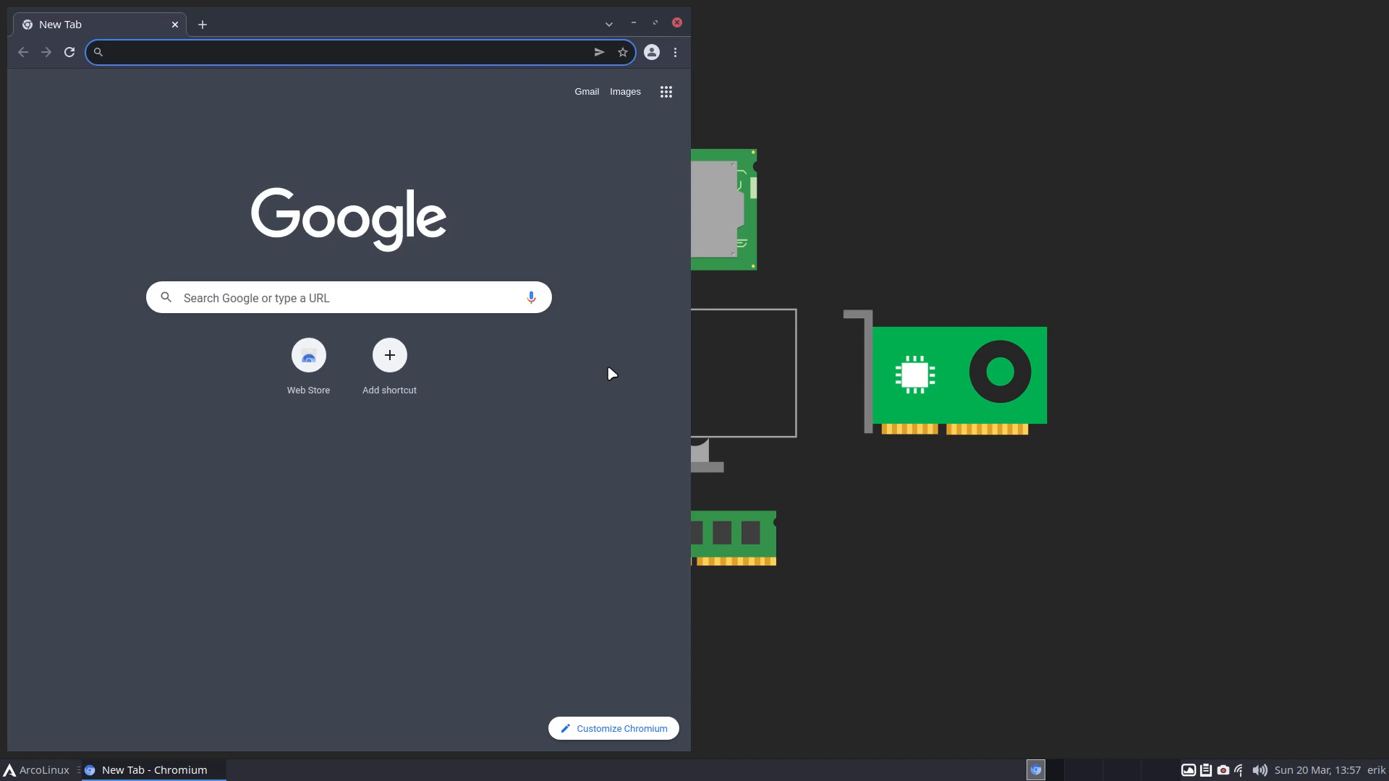
text(tvg)
key(BackSpace)
key(BackSpace)
key(BackSpace)
text(arc)
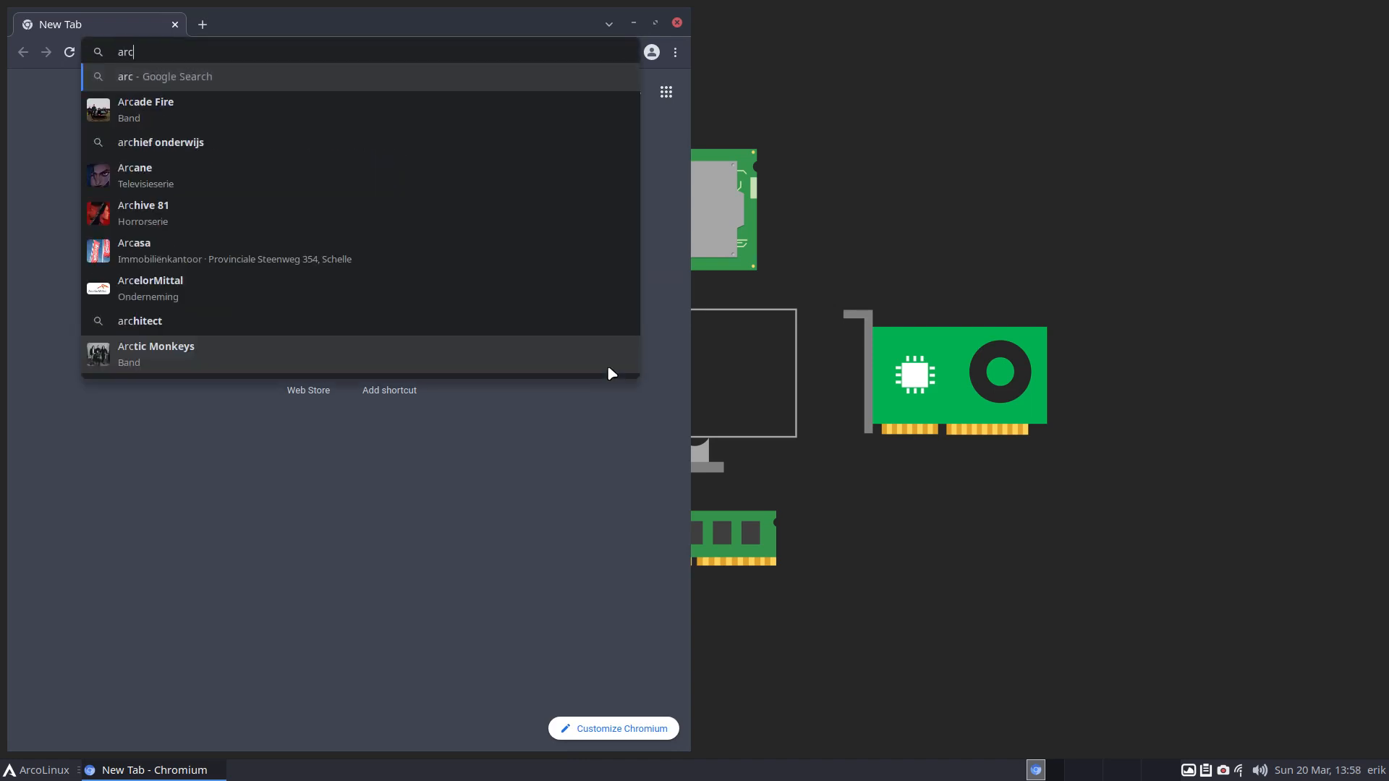
text(olinux carl)
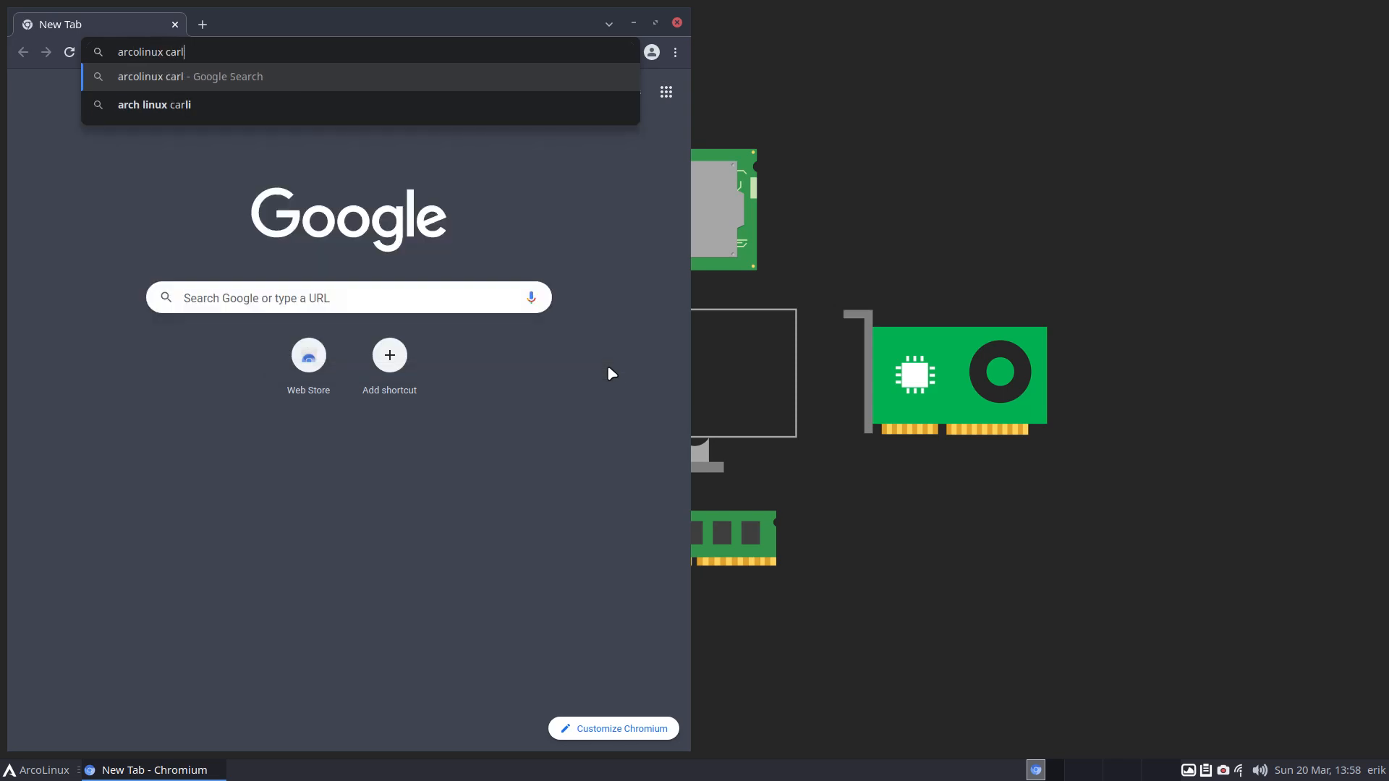
text(i)
key(Return)
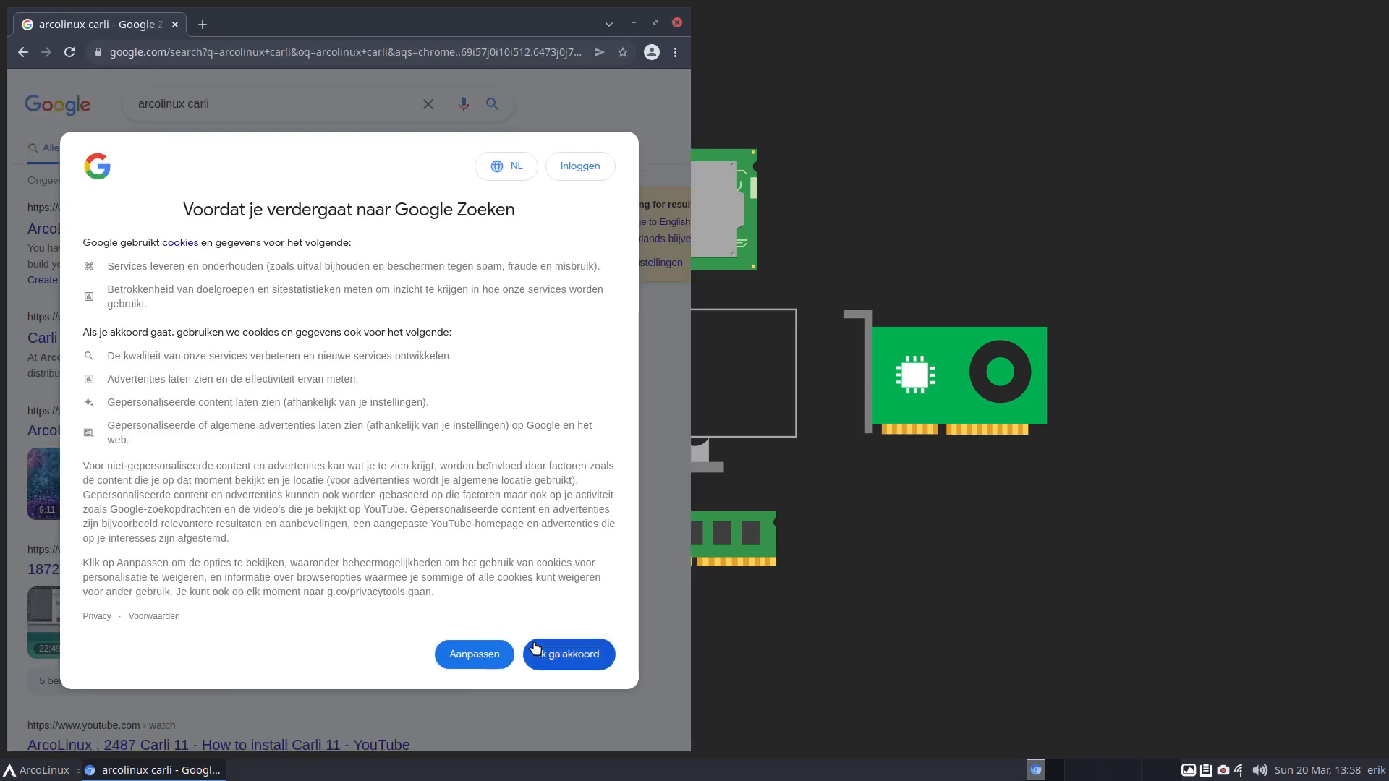
Step: Accept Google's cookies, maximise the browser and open the ArcoLinuxIso result
click(554, 651)
double_click(497, 16)
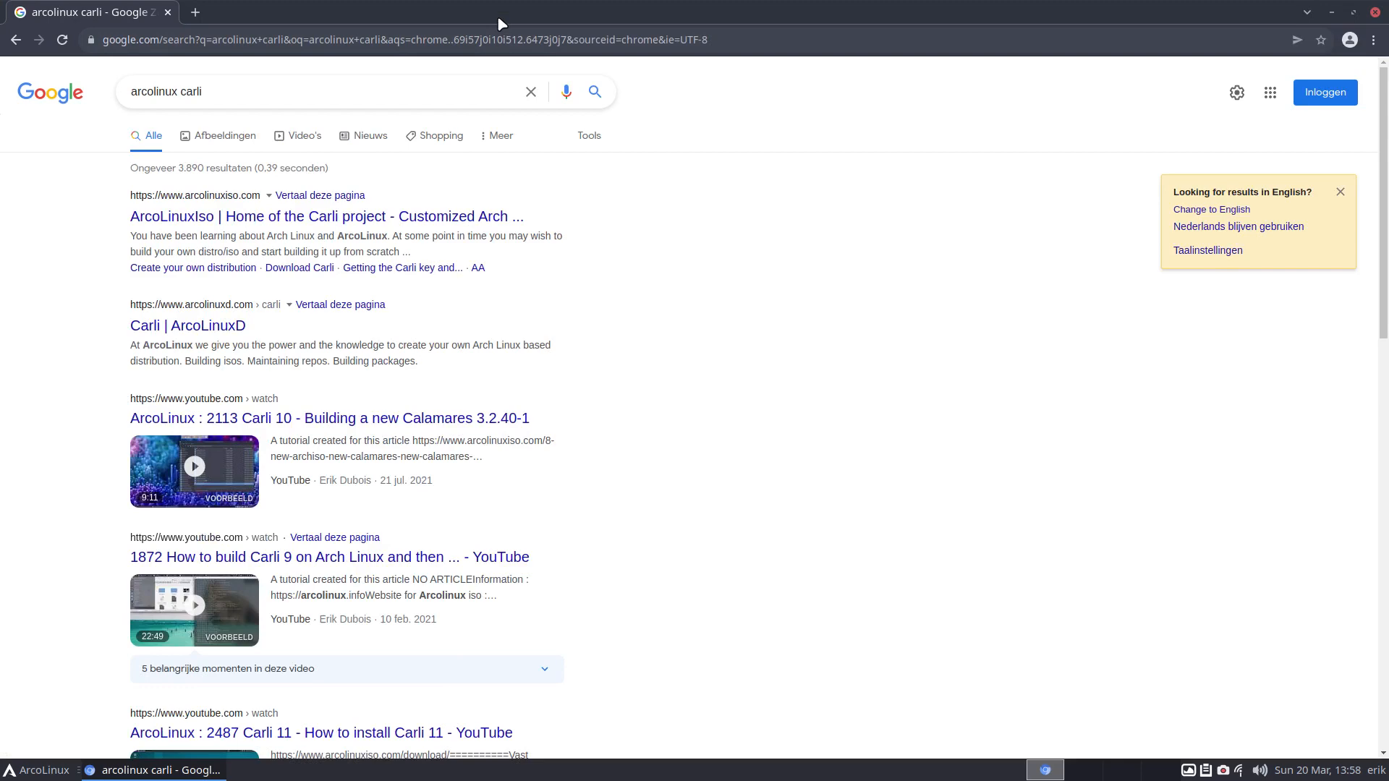
click(379, 222)
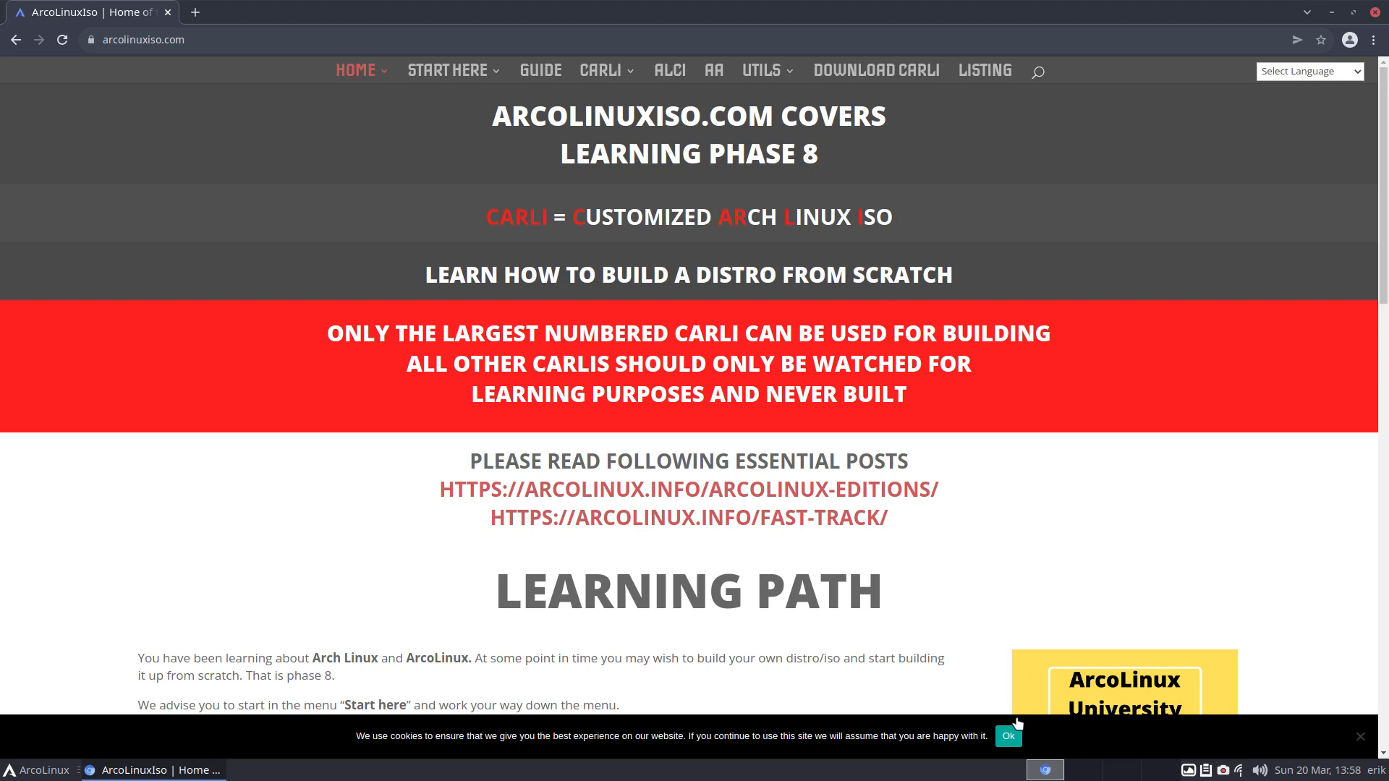
Step: Dismiss the arcolinuxiso.com cookie notice
click(1016, 742)
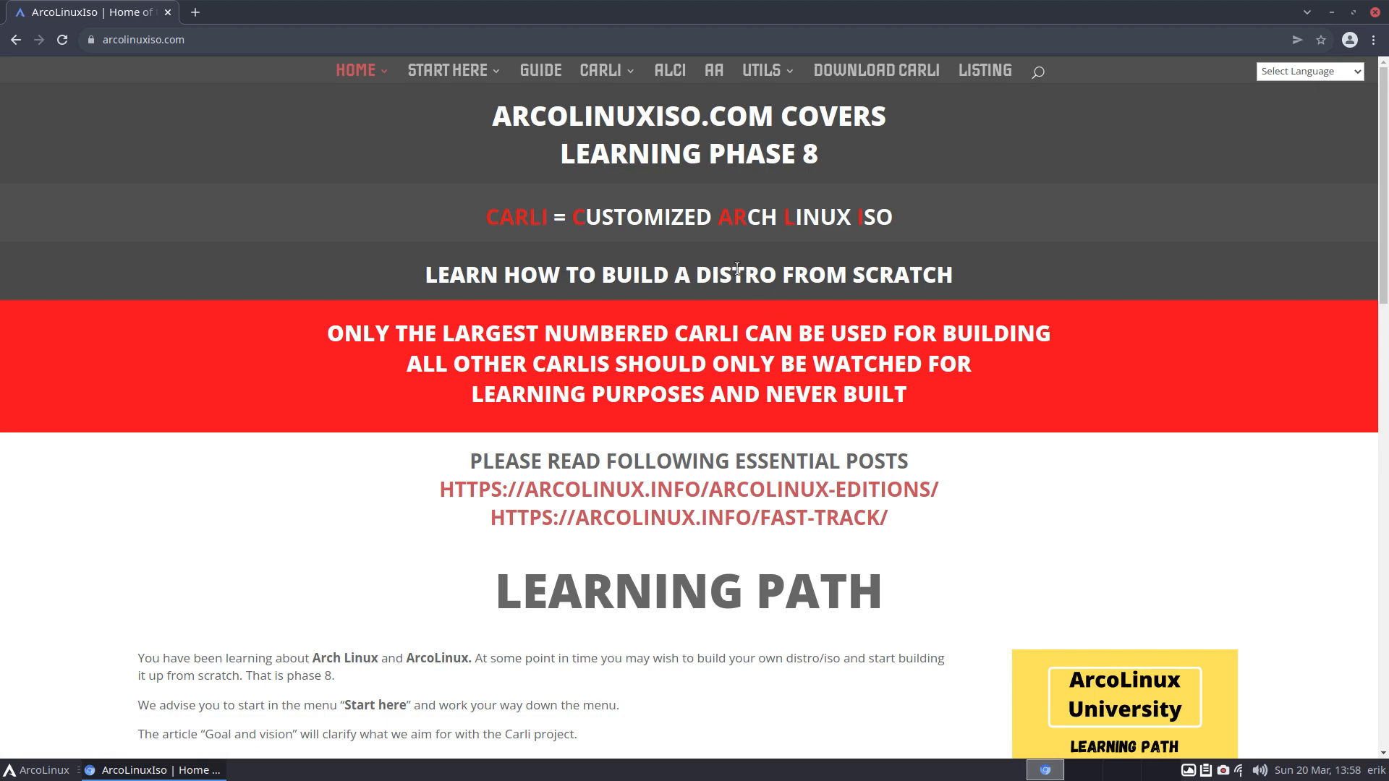
mouse_move(603, 70)
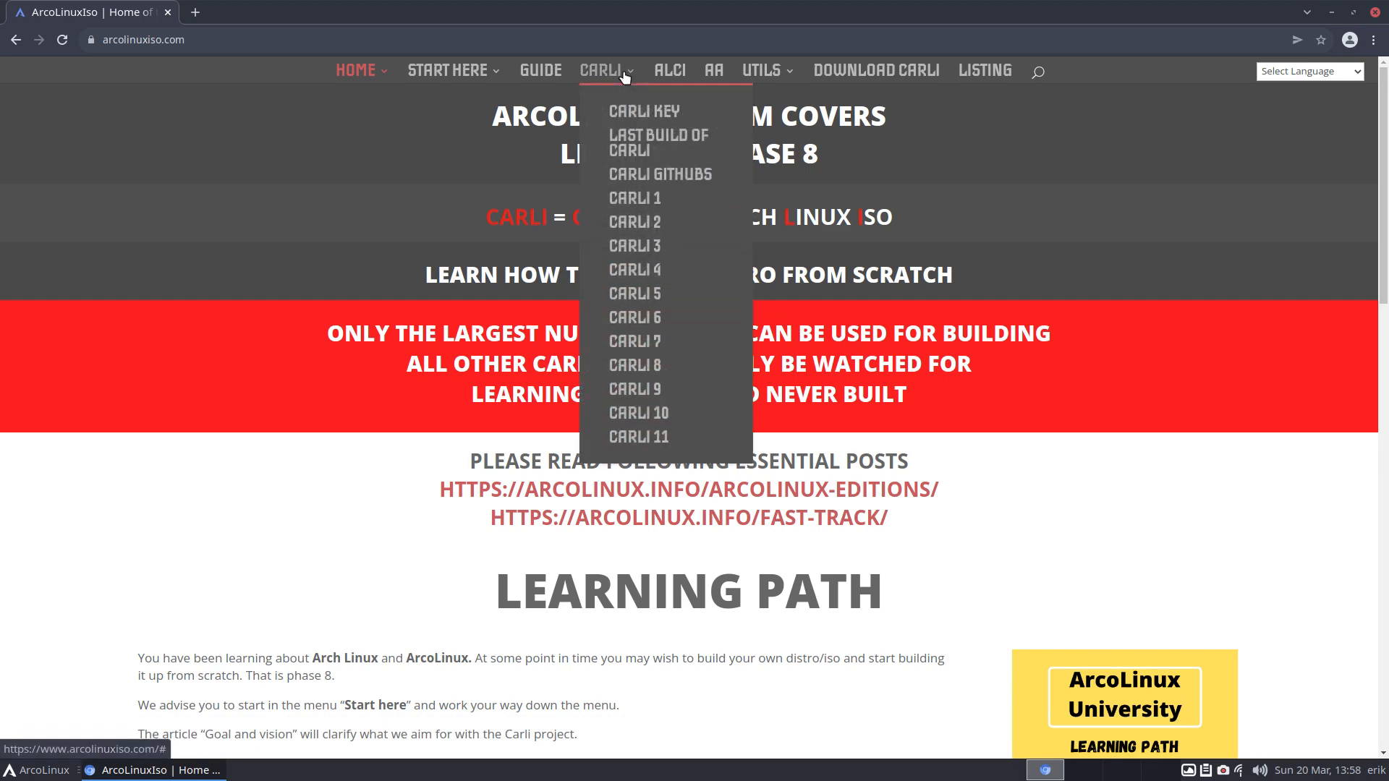
Step: Open the carli-11 repository on the arcolinuxiso GitHub, then return to the ArcoLinuxIso site
click(669, 176)
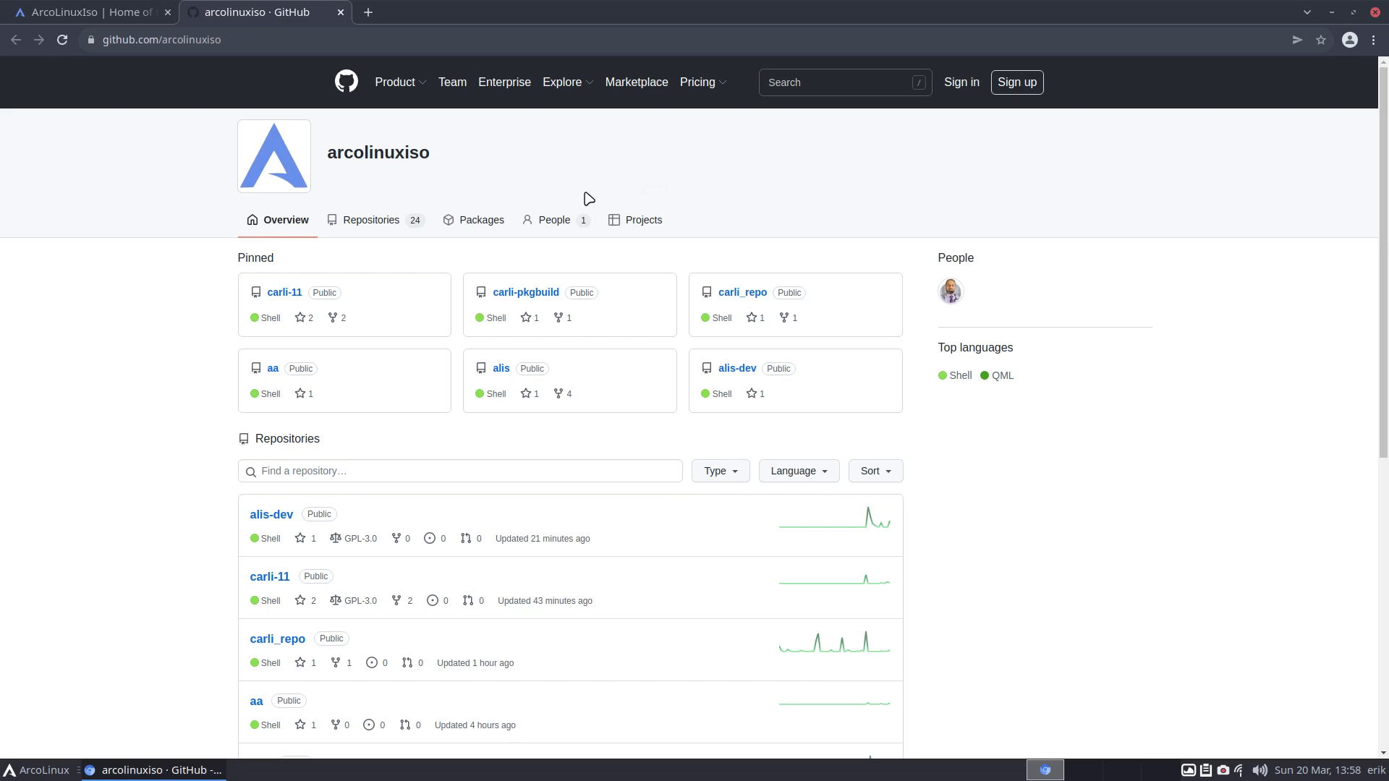
click(284, 293)
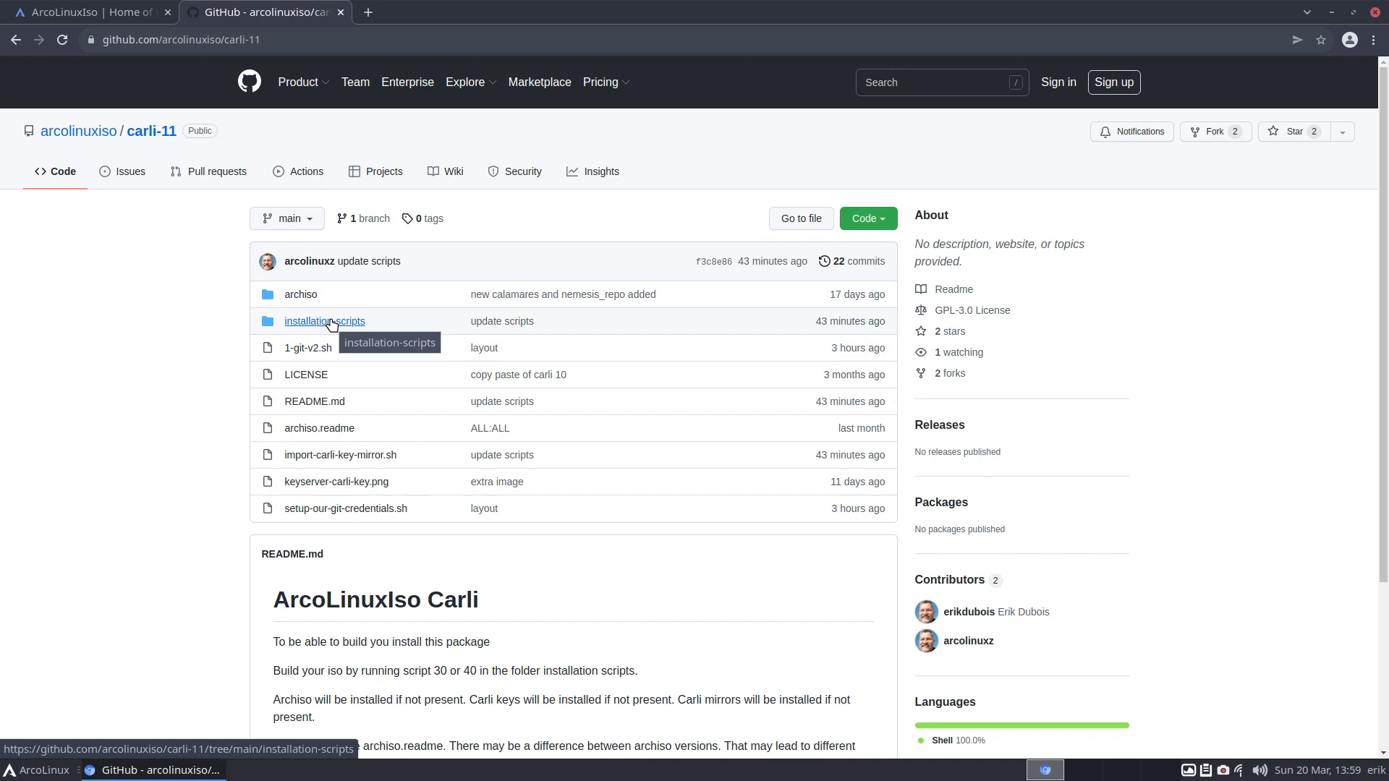
click(99, 15)
mouse_move(601, 70)
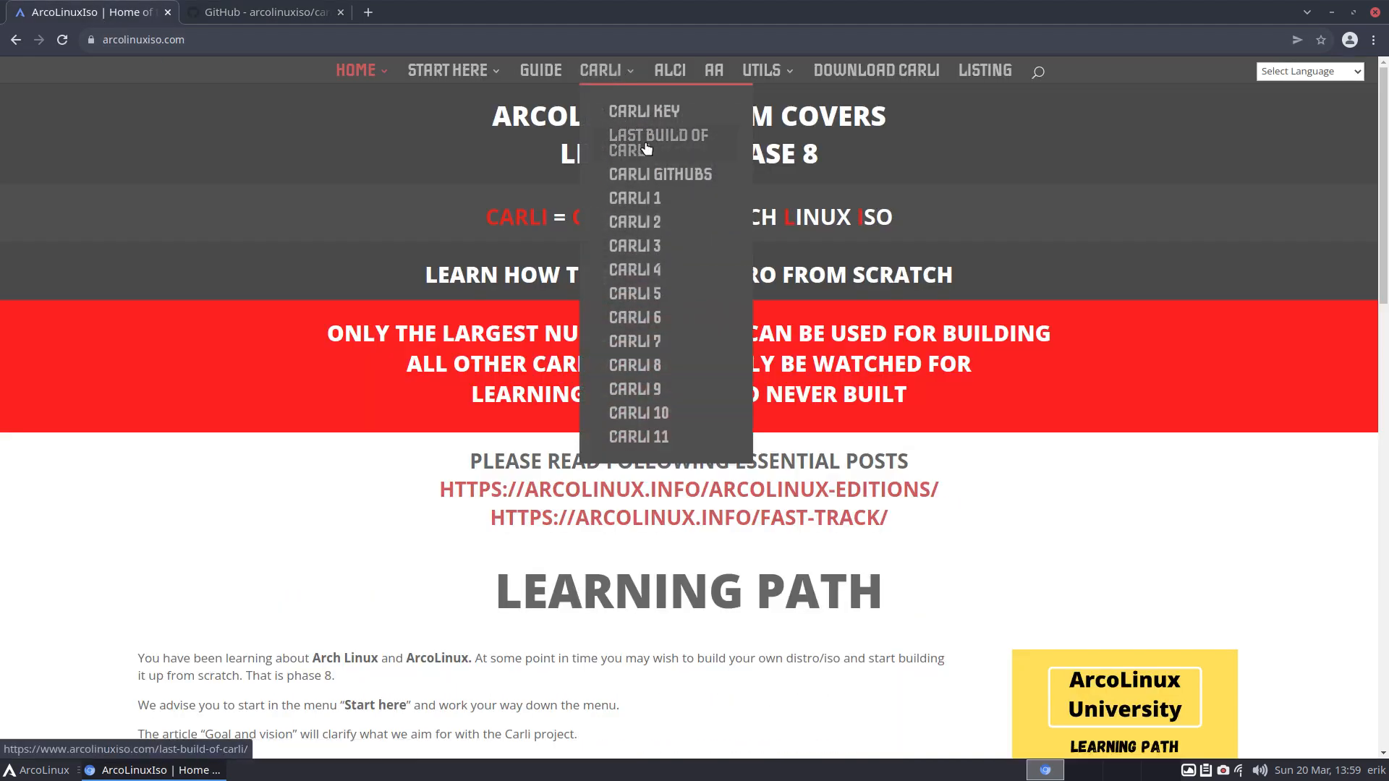
Step: Open the 'Last build of Carli' page from the CARLI menu
click(645, 149)
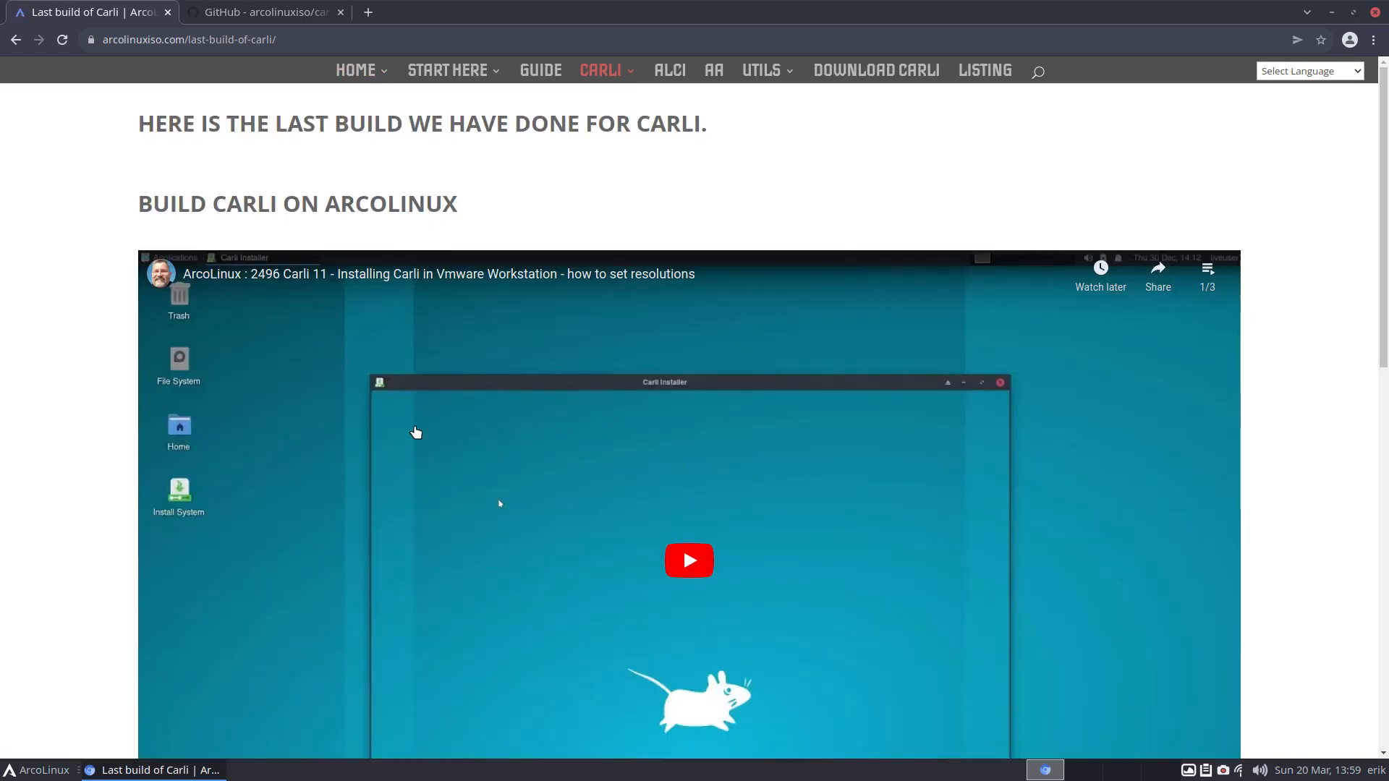
scroll(658, 662, down, 1)
scroll(658, 662, down, 1)
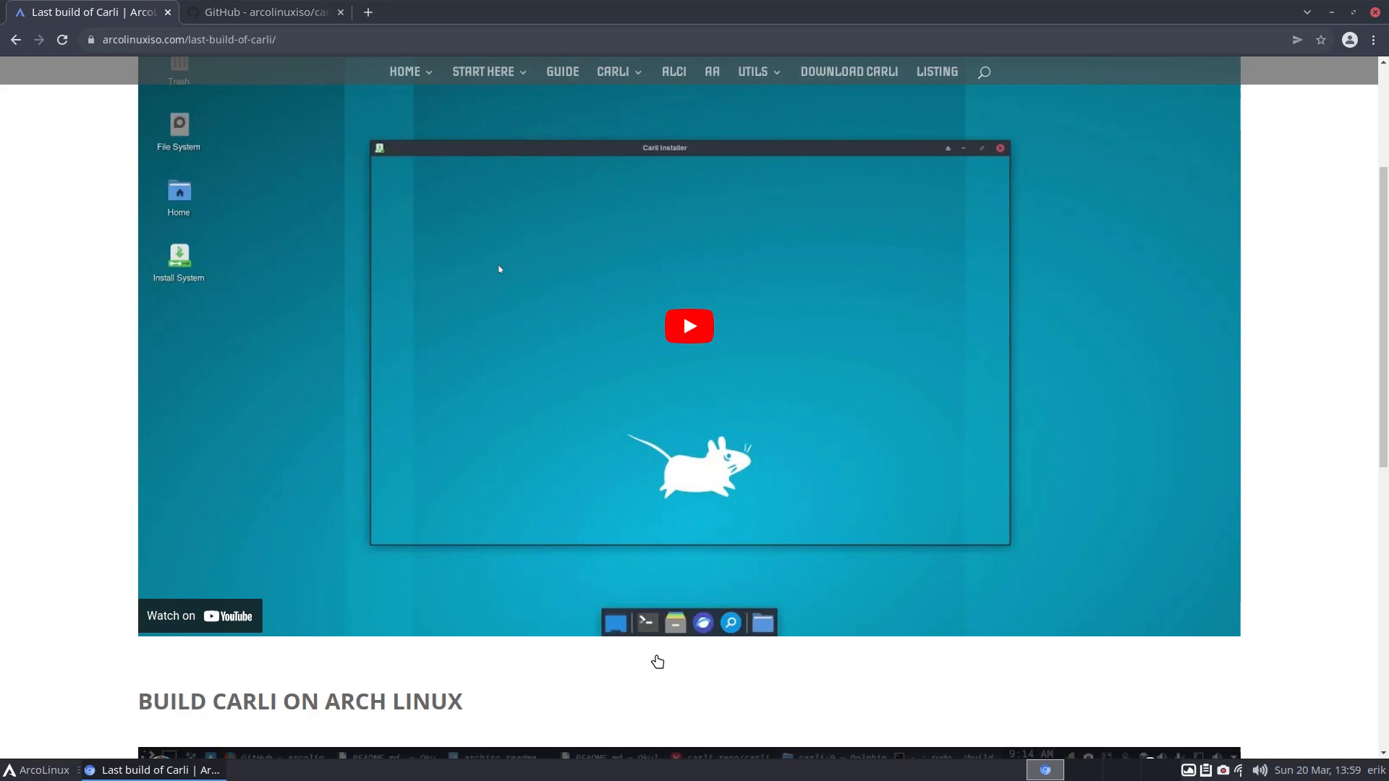
scroll(657, 661, up, 2)
scroll(658, 662, down, 6)
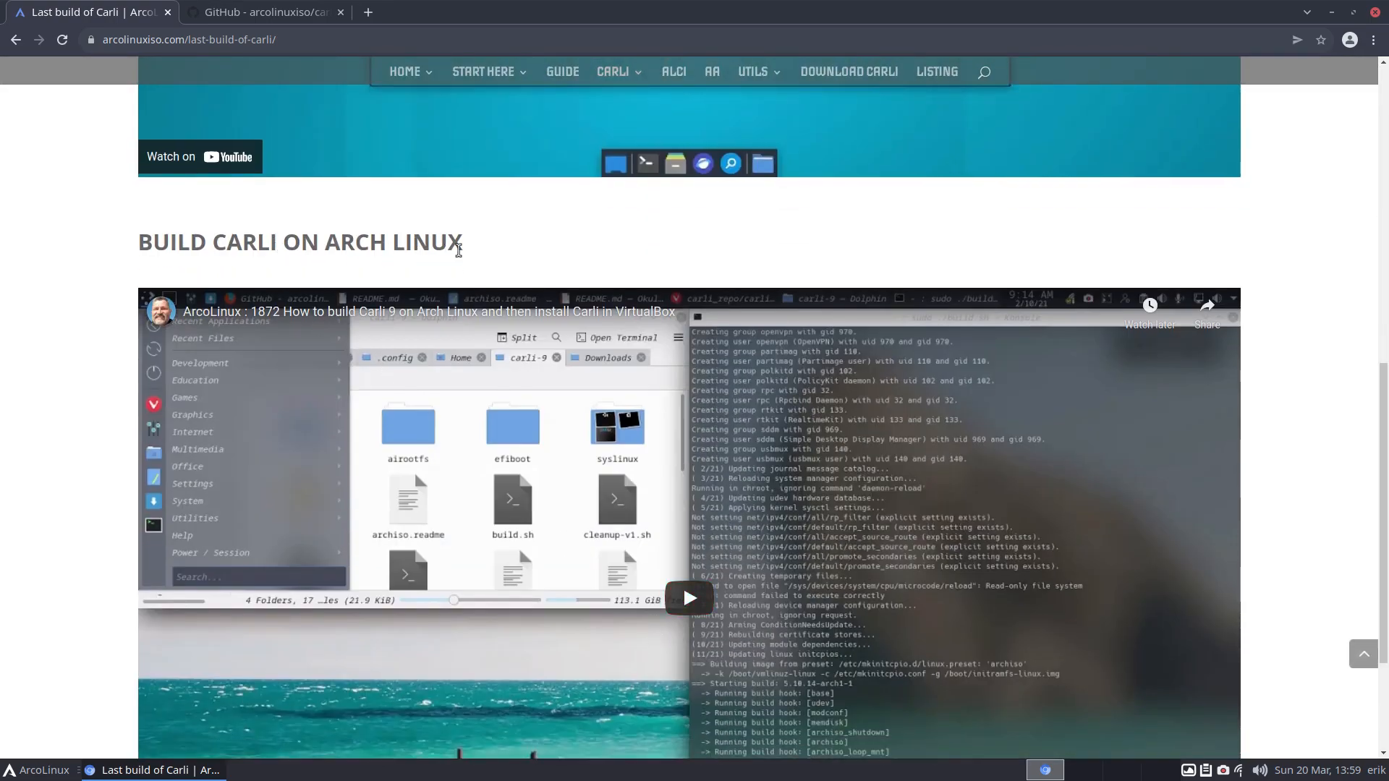
scroll(488, 294, up, 1)
scroll(489, 293, up, 6)
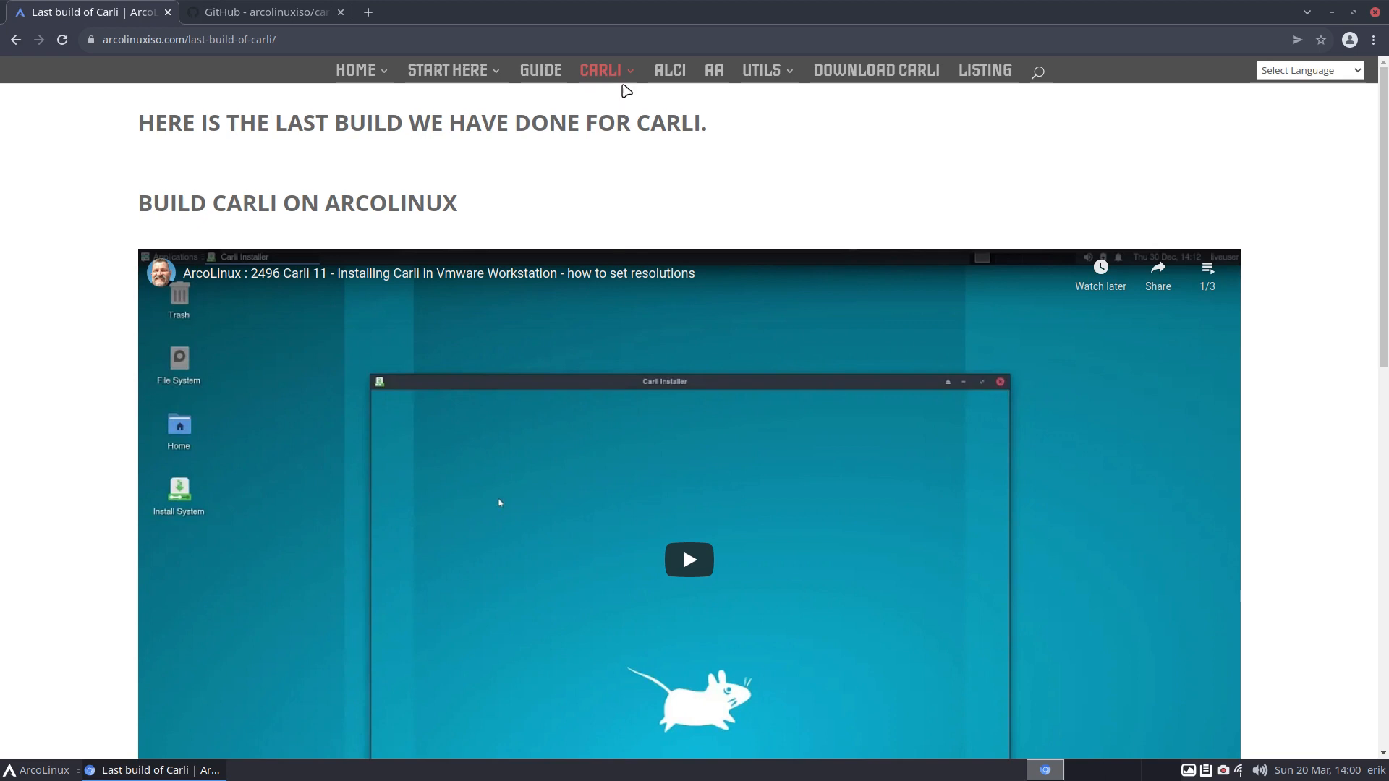
Step: Copy the carli-11 repository's HTTPS clone address from GitHub
mouse_move(604, 70)
click(651, 175)
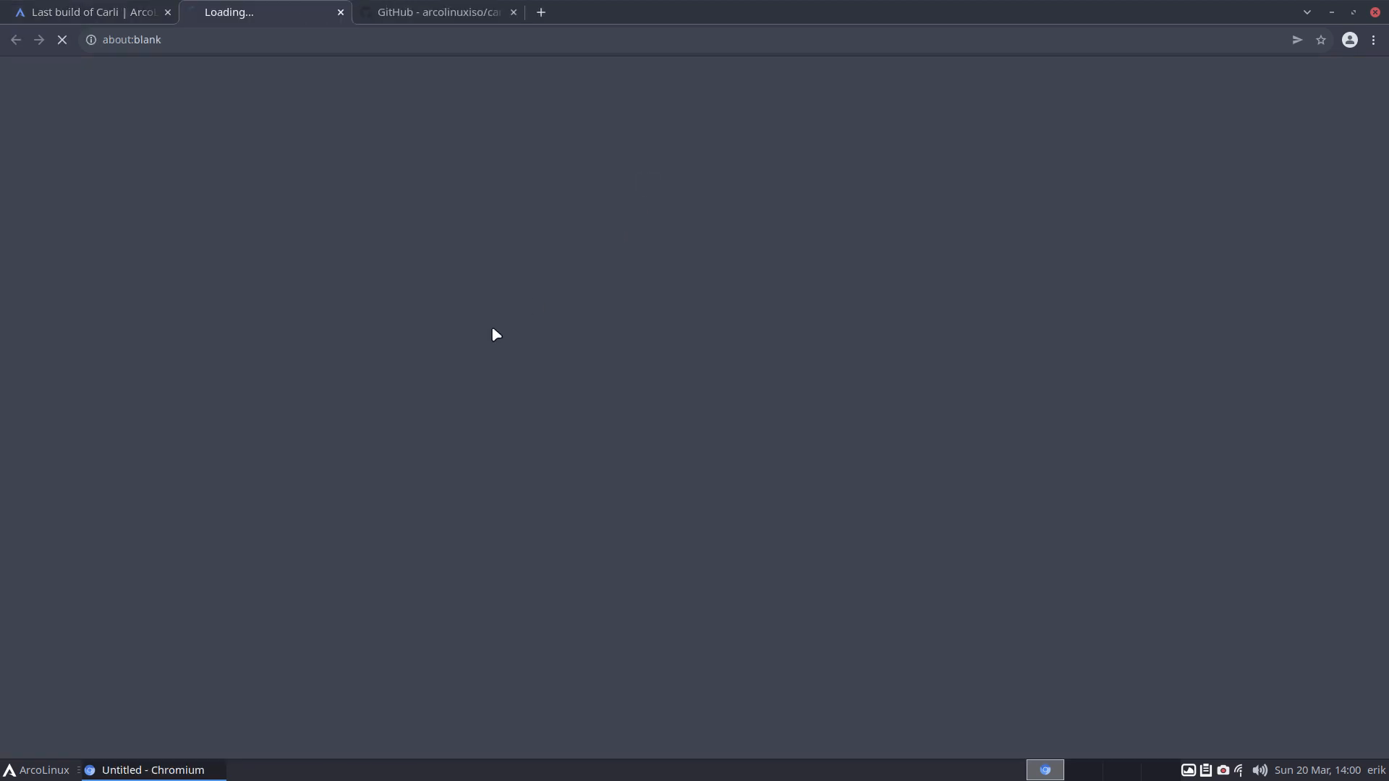
click(282, 297)
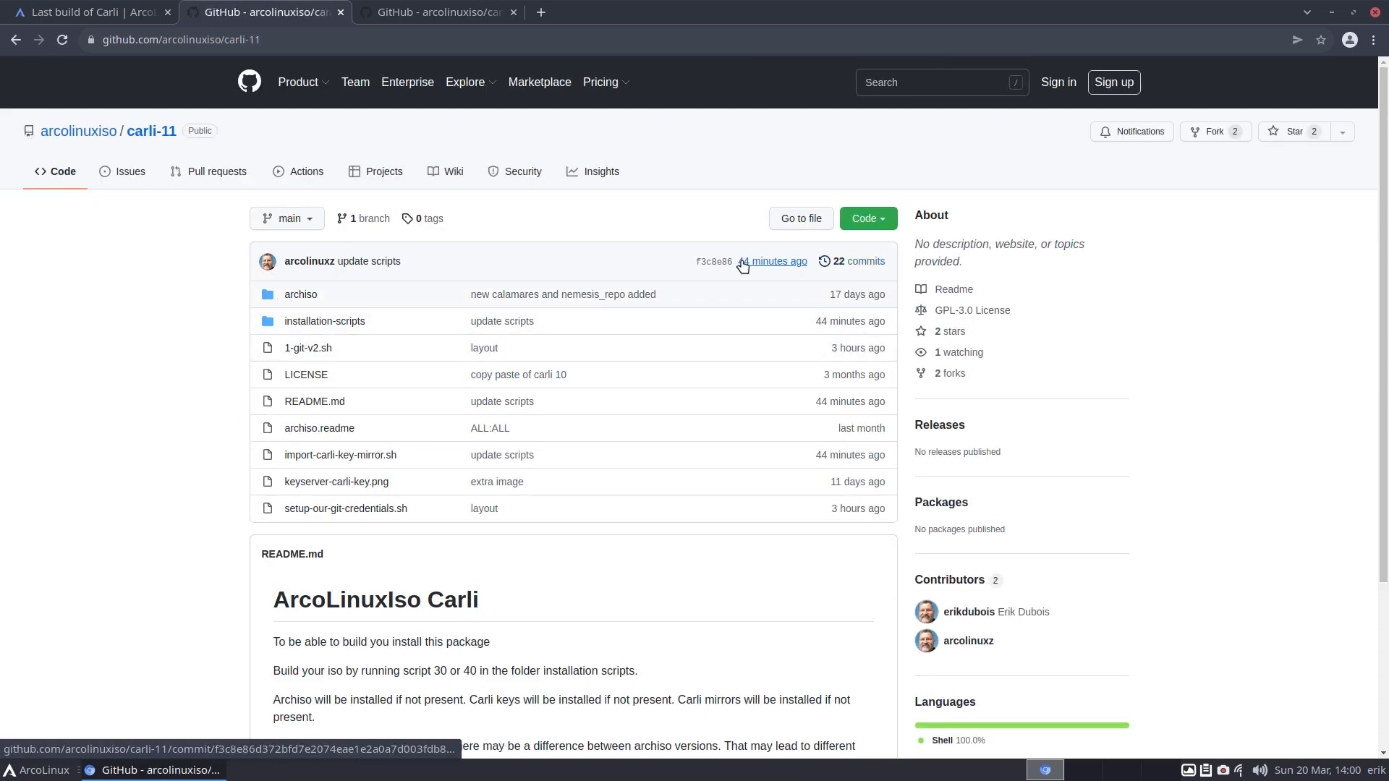
click(868, 218)
click(866, 298)
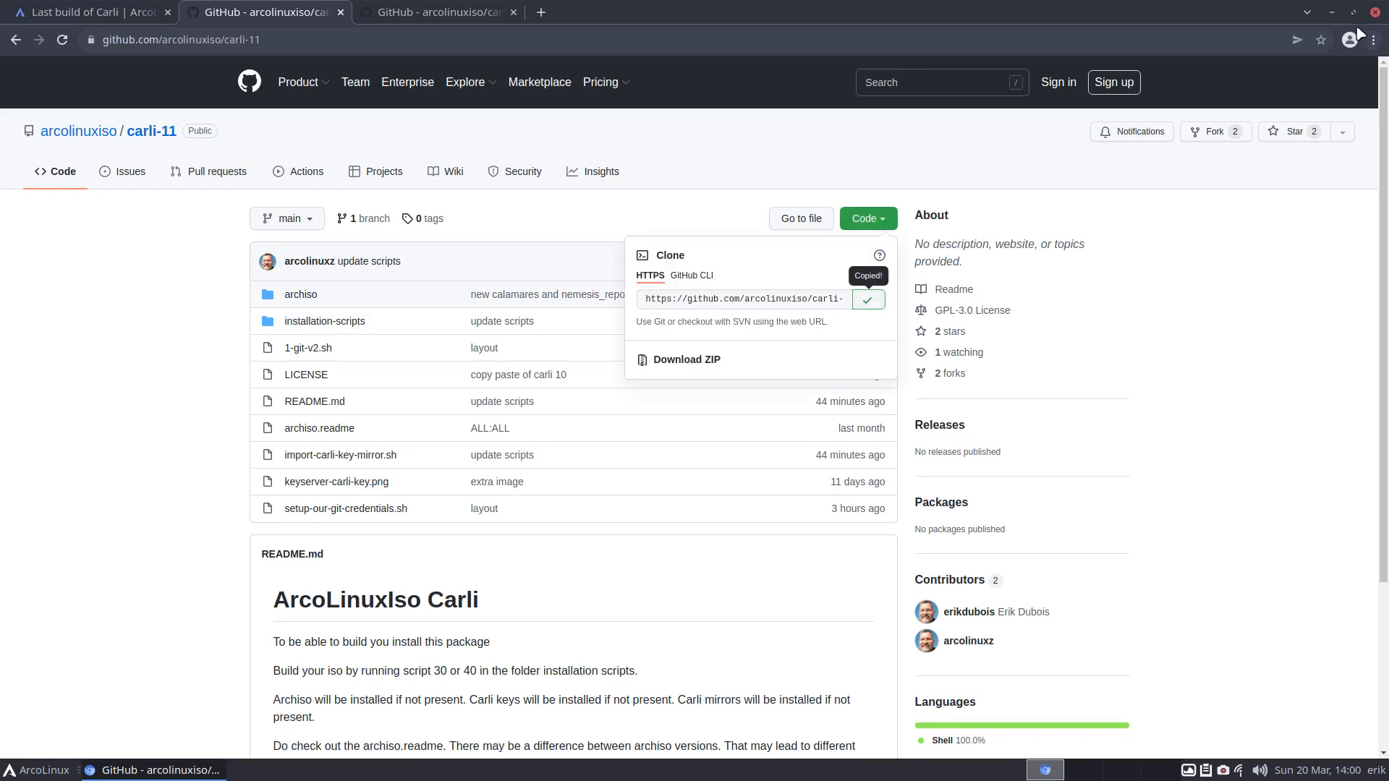
Step: Minimise the browser and bring up the desktop context menu
click(1332, 12)
right_click(307, 234)
mouse_move(370, 315)
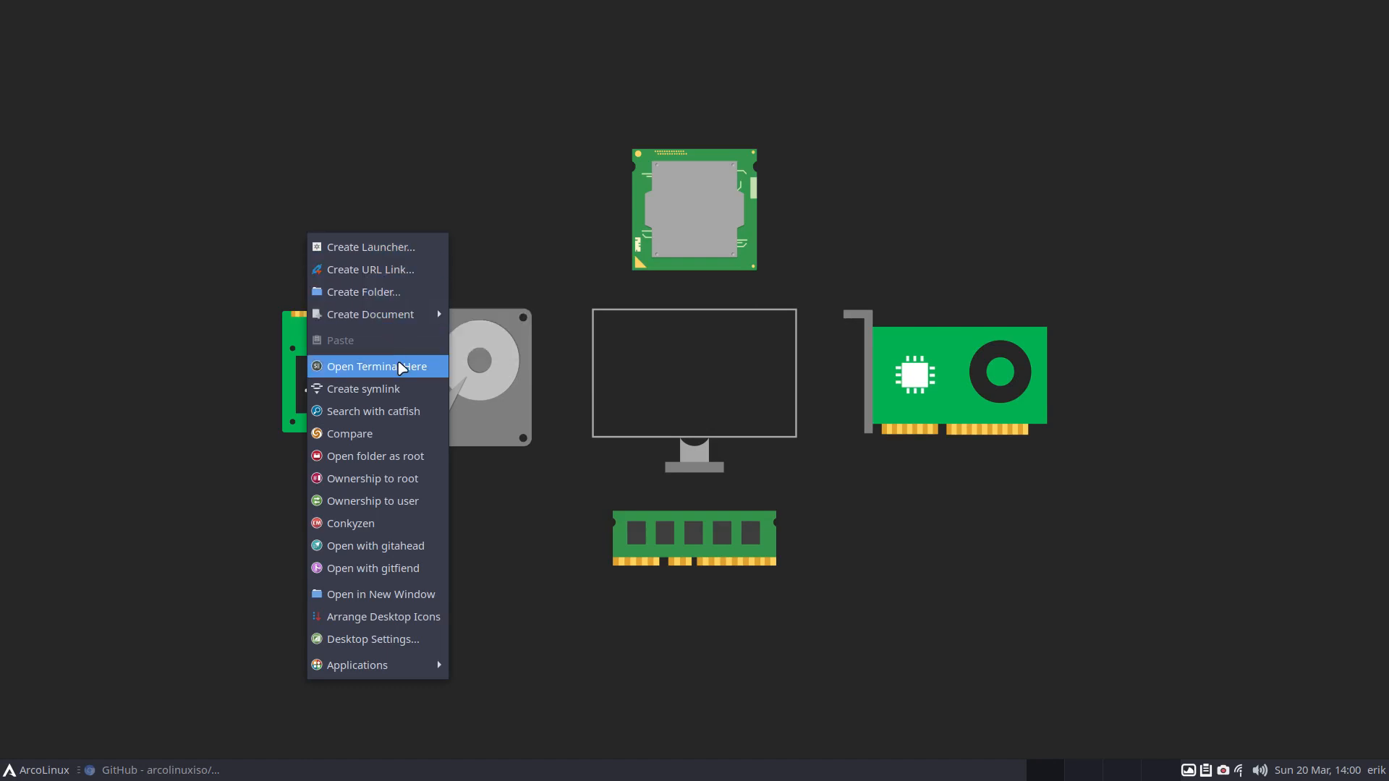
Step: Clone the carli-11 repository onto the desktop with git clone and the pasted address
click(403, 369)
text(git )
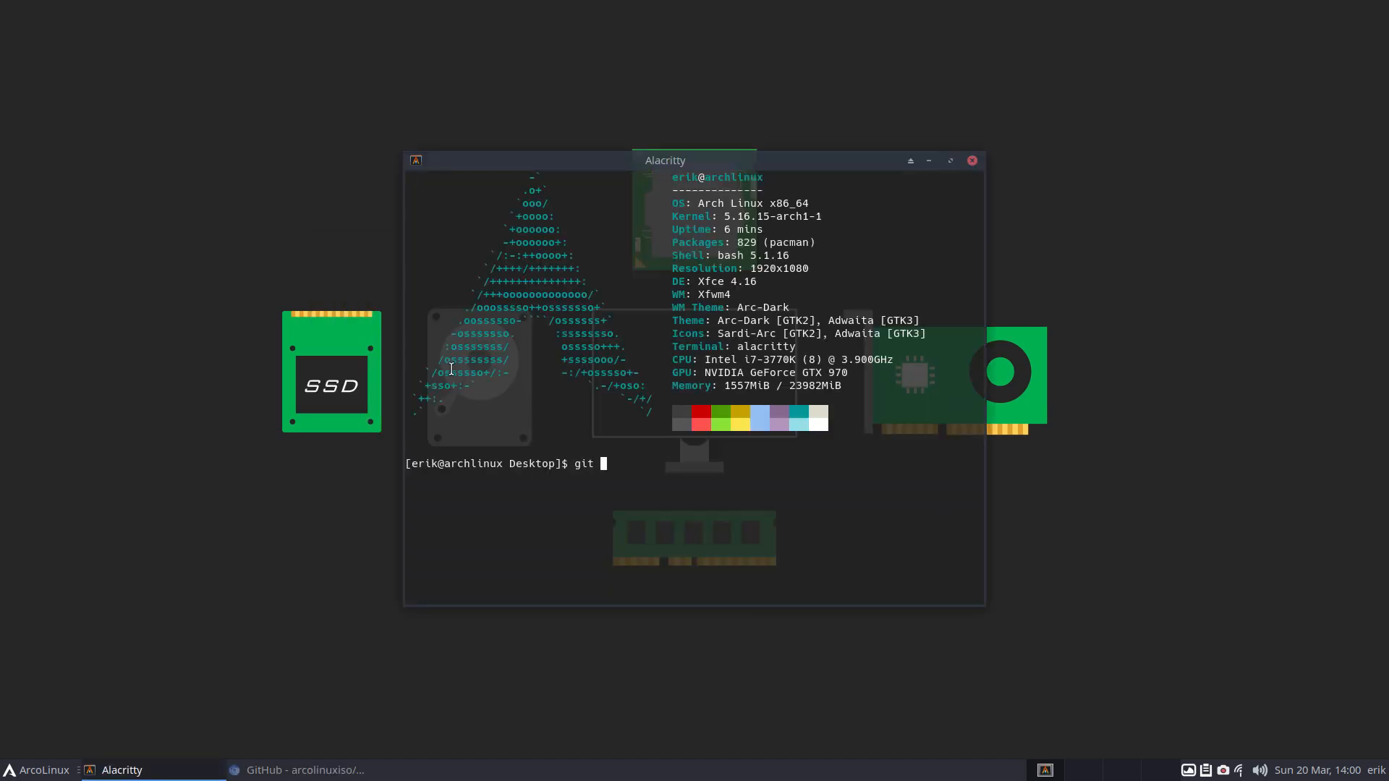
text(clone)
key(ctrl+shift+v)
key(Return)
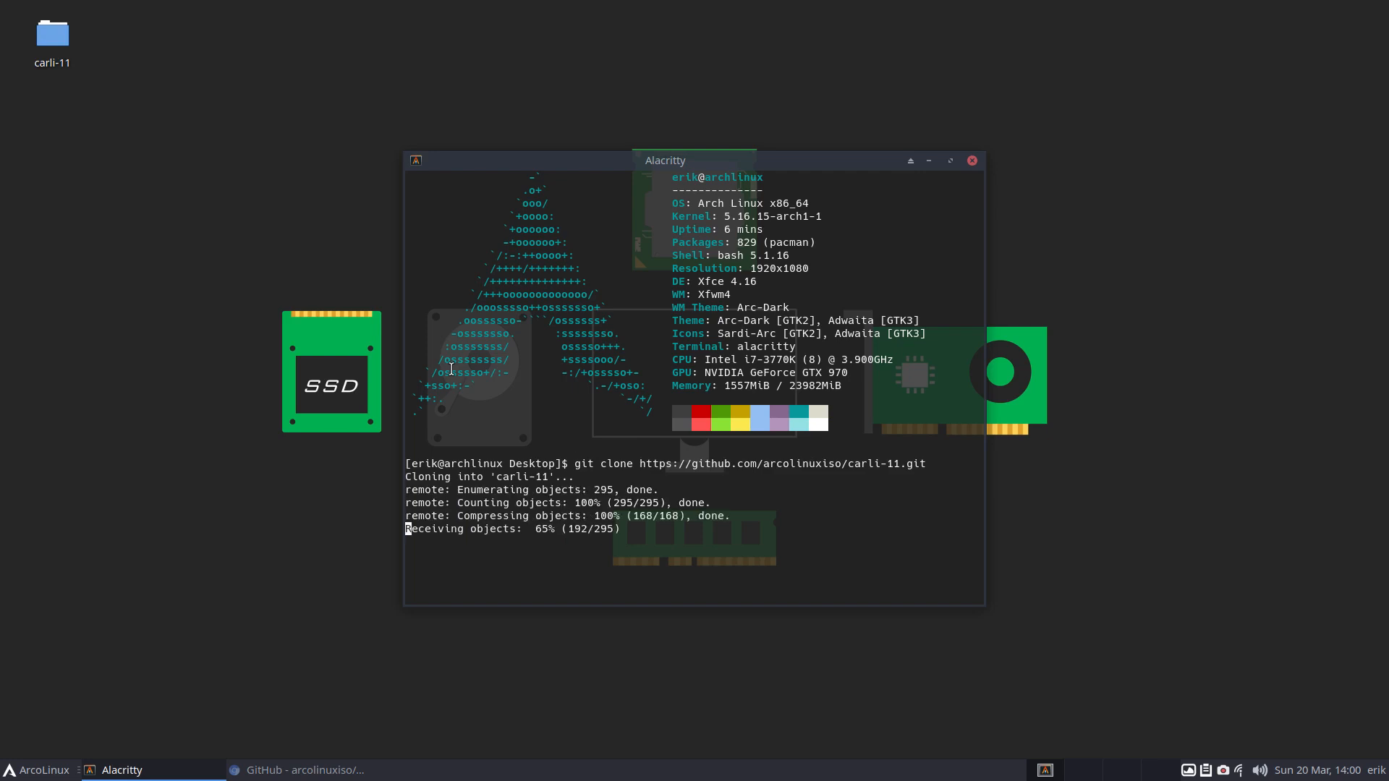
click(973, 160)
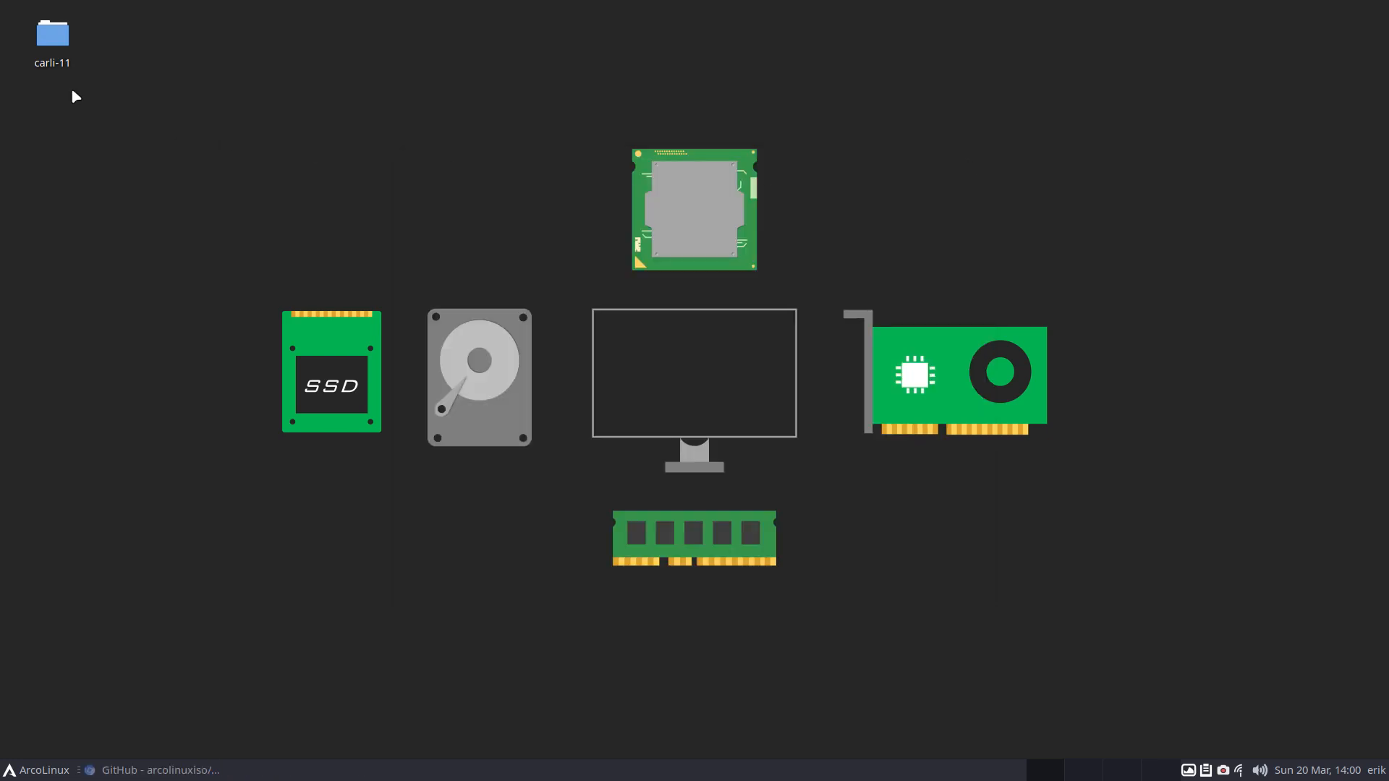
Step: Browse into carli-11/installation-scripts in the file manager
double_click(52, 39)
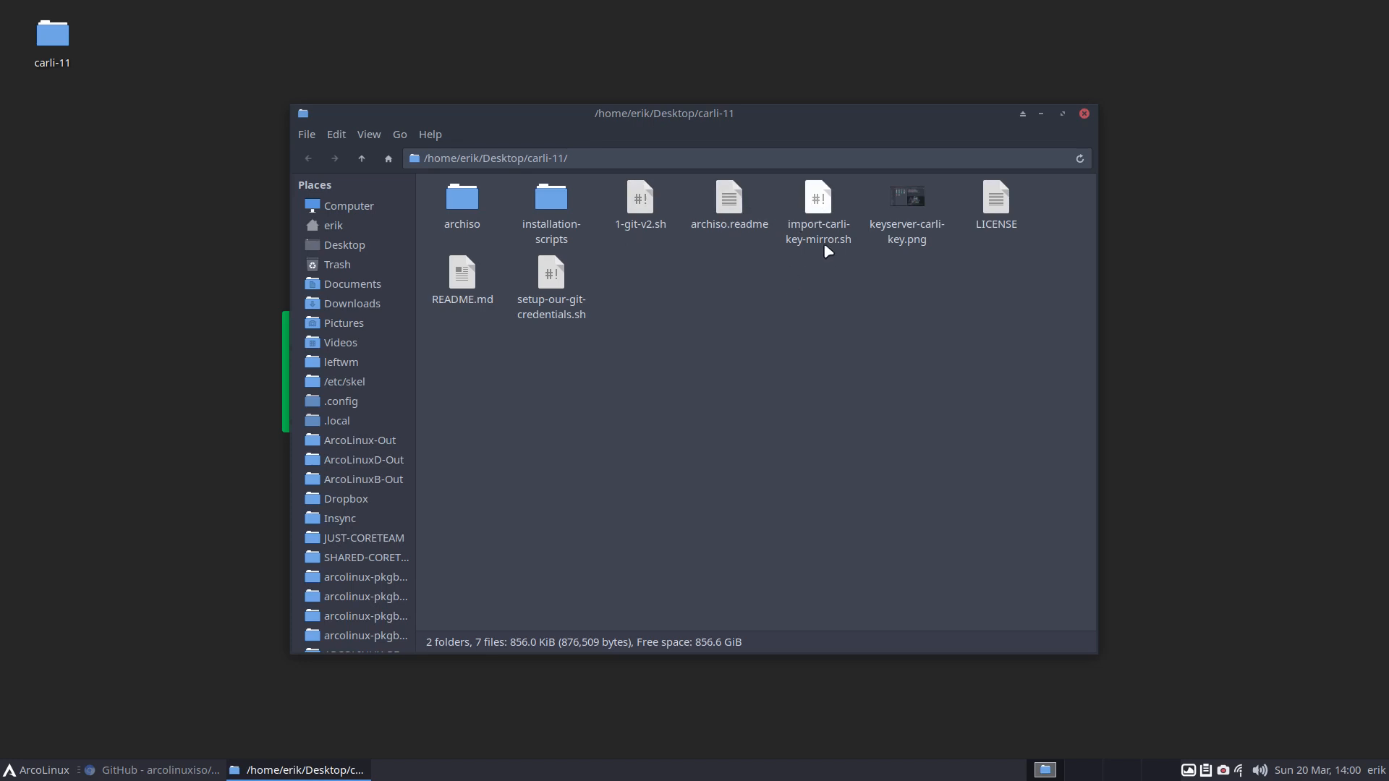
double_click(552, 200)
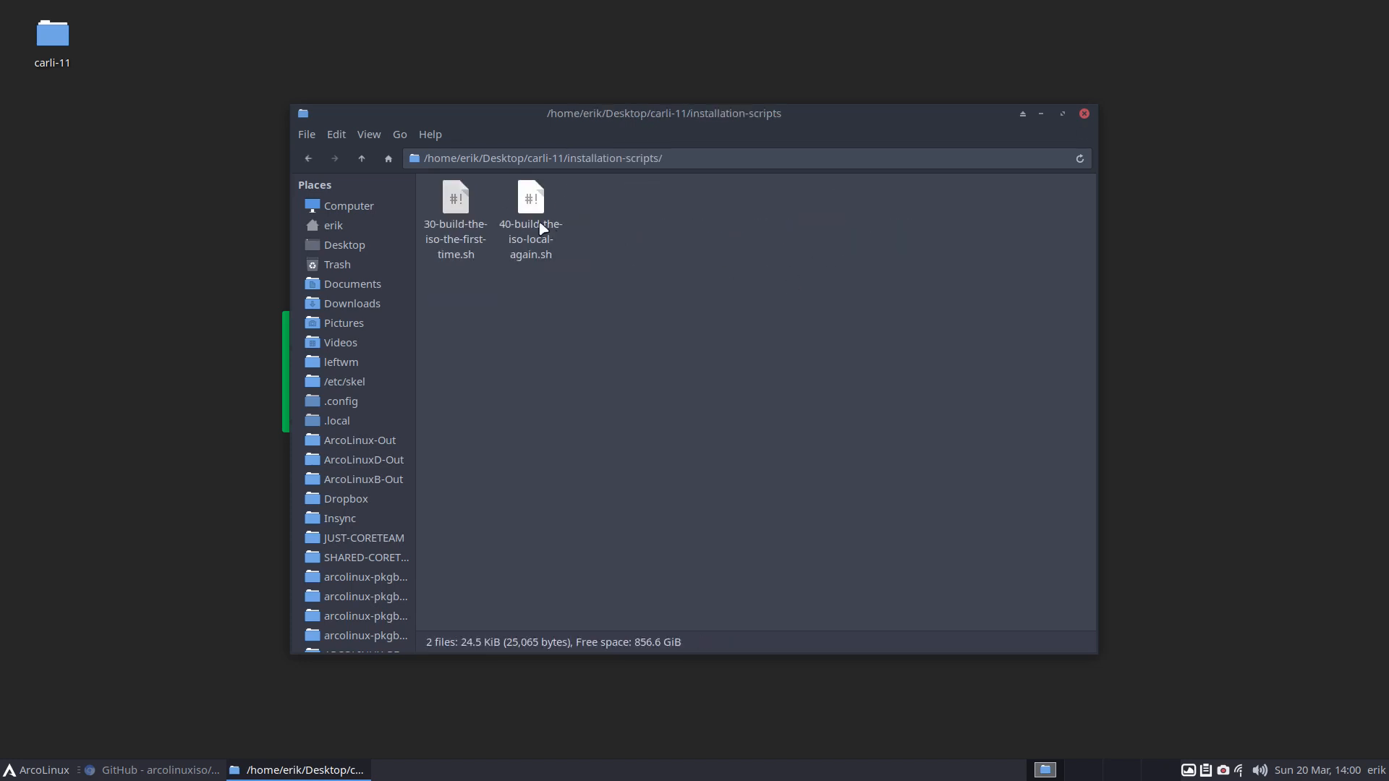
Step: Run ./40-build-the-iso-local-again.sh from a terminal in installation-scripts and supply the sudo password
right_click(649, 255)
click(694, 339)
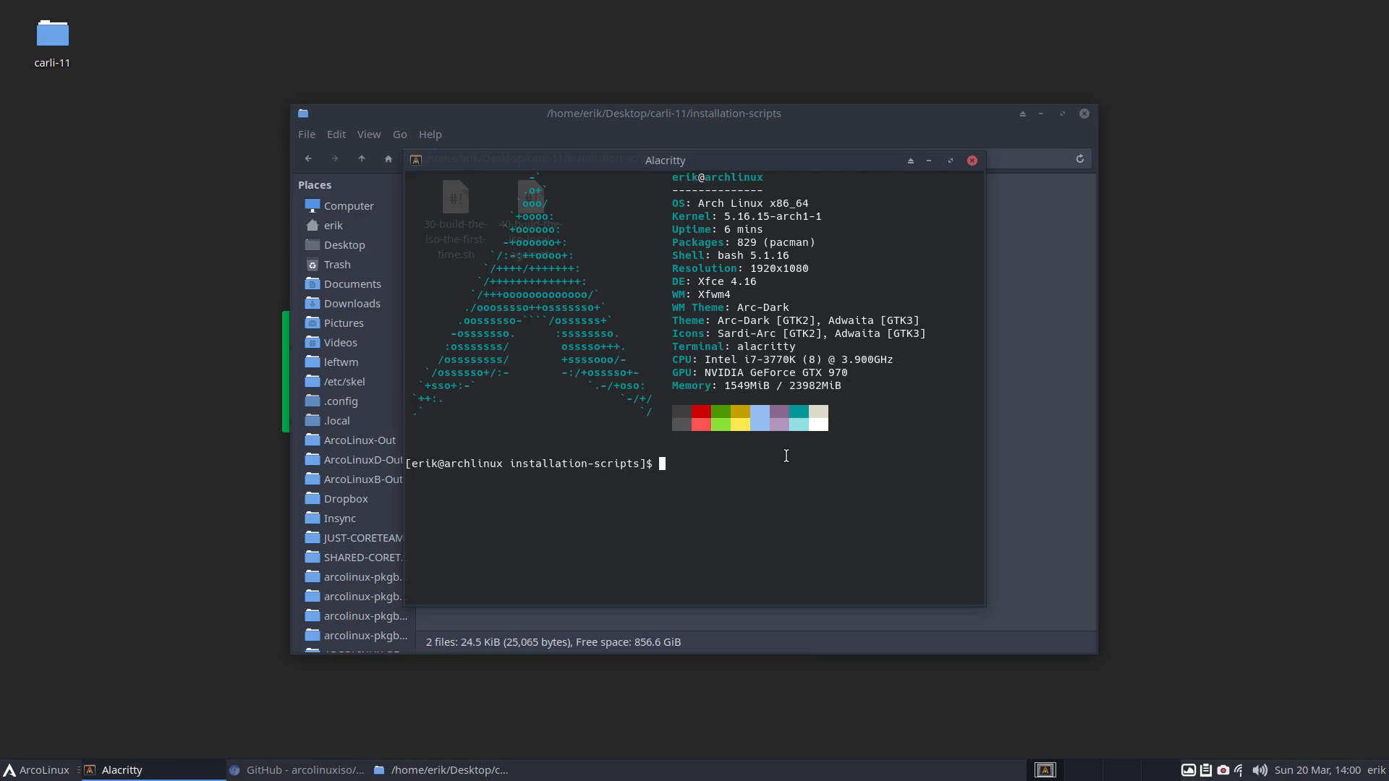
text(.:4)
key(Tab)
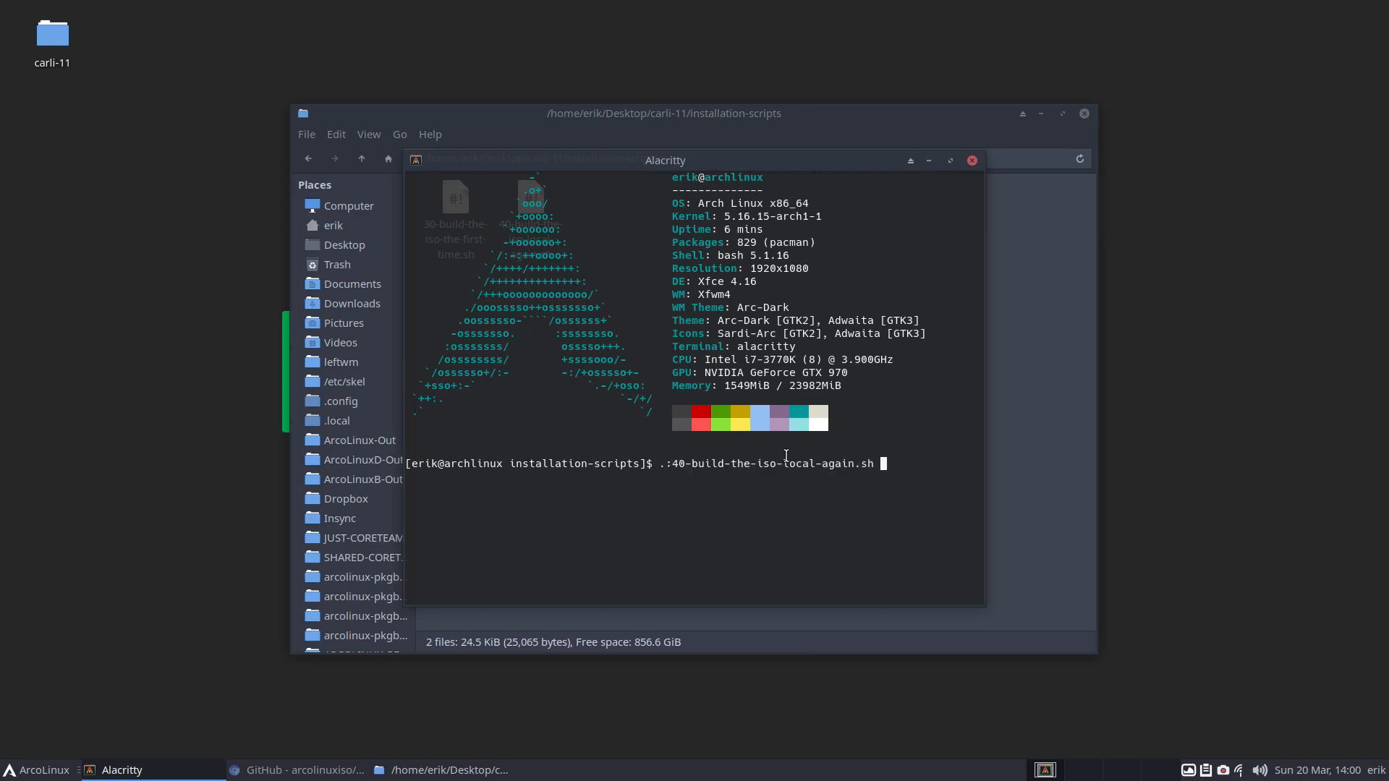
key(Return)
text(./4)
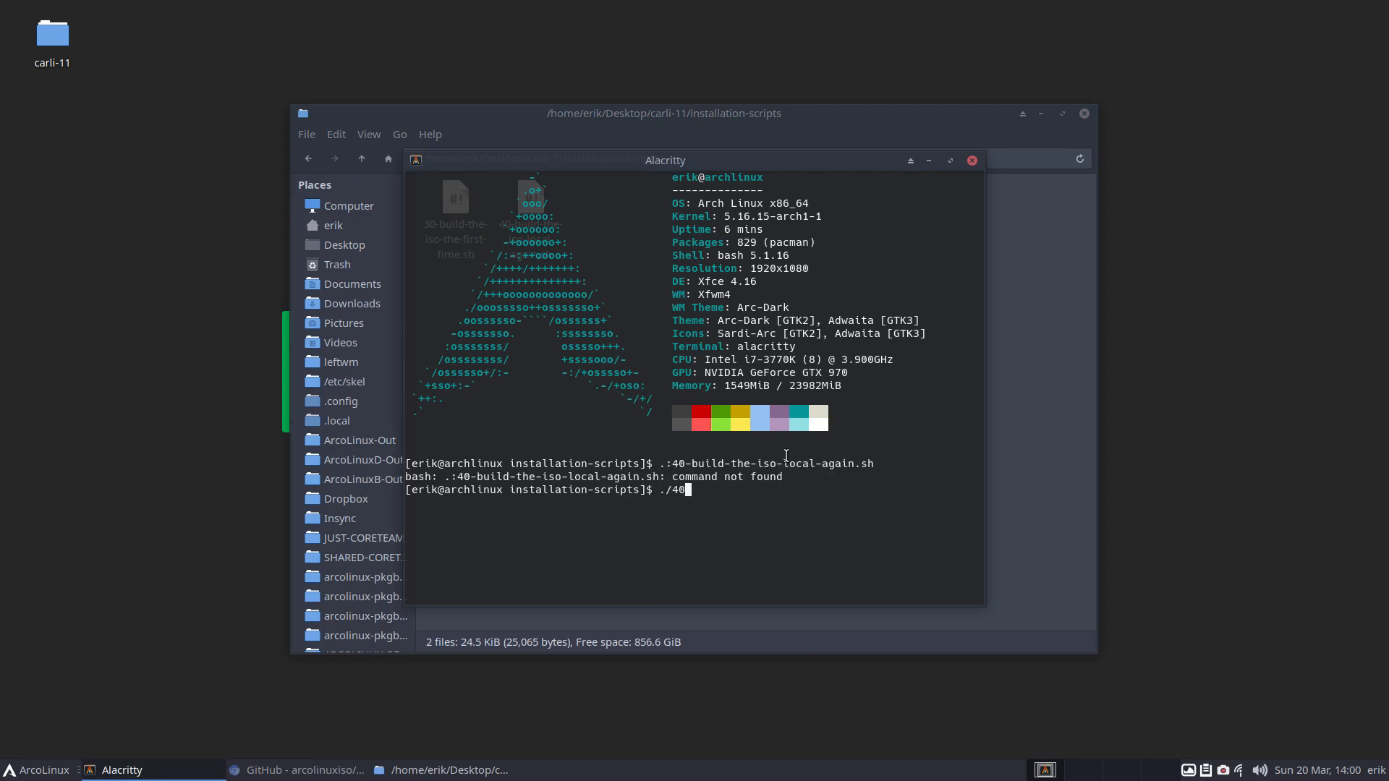
key(Tab)
key(Return)
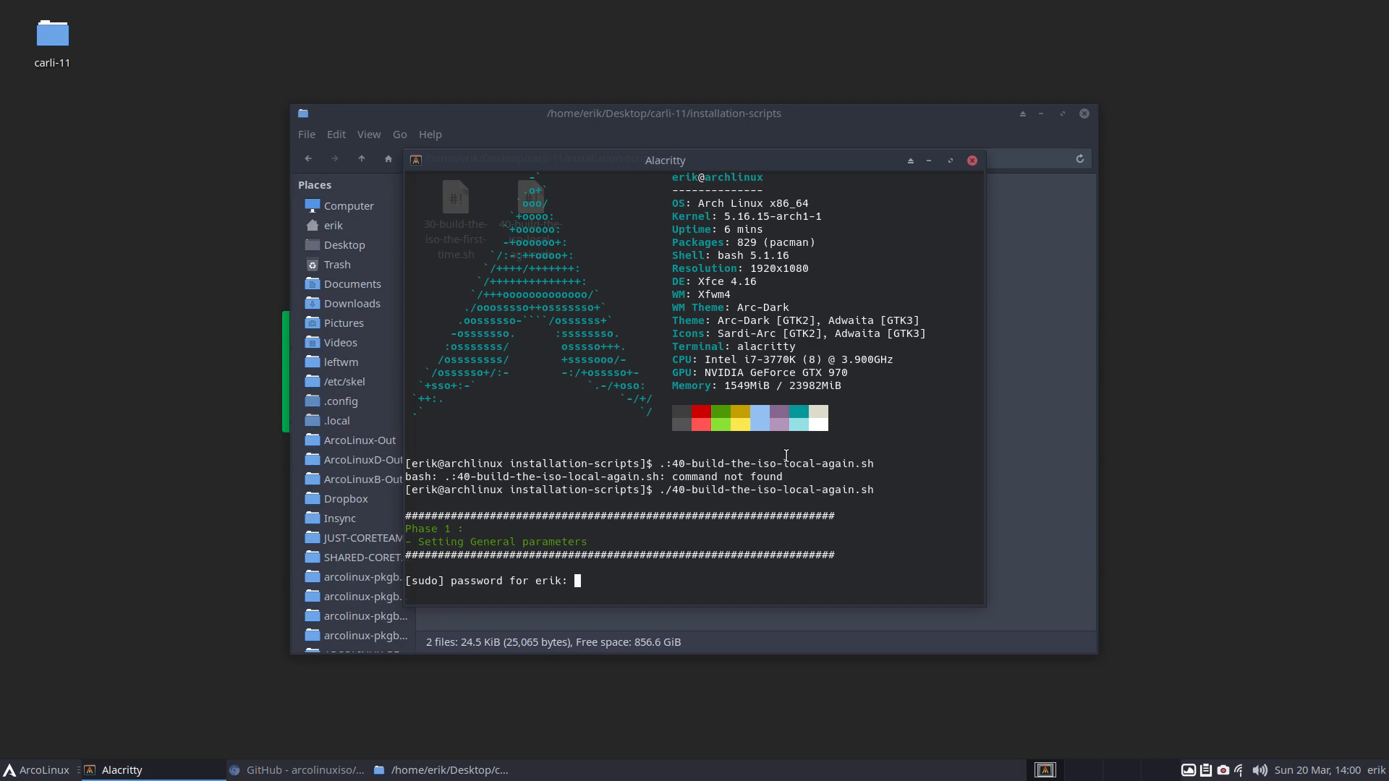
key(Return)
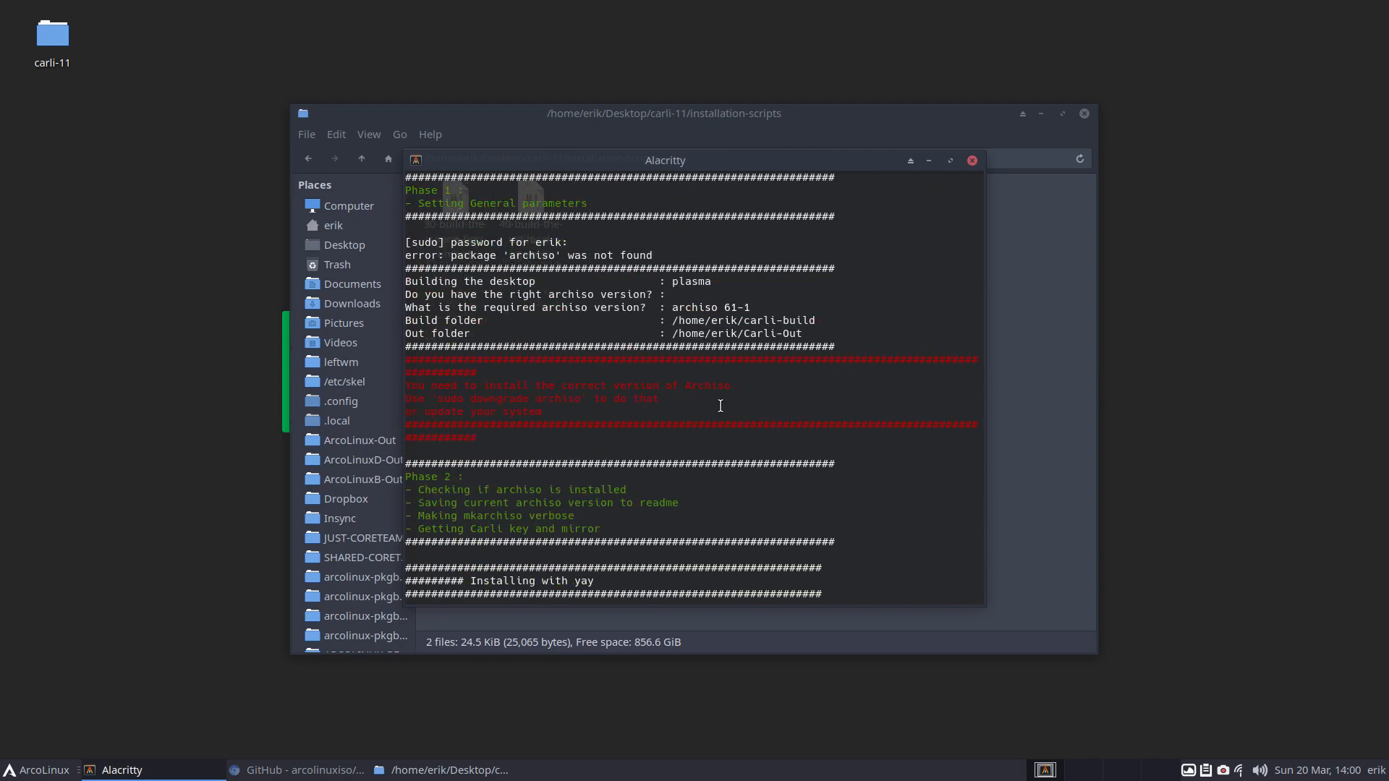
Step: Tile the file manager top-left and the terminal on the right half
mouse_move(589, 112)
mouse_down()
mouse_move(246, 101)
mouse_move(4, 4)
mouse_up()
mouse_move(812, 159)
mouse_down()
mouse_move(1212, 219)
mouse_move(1387, 282)
mouse_up()
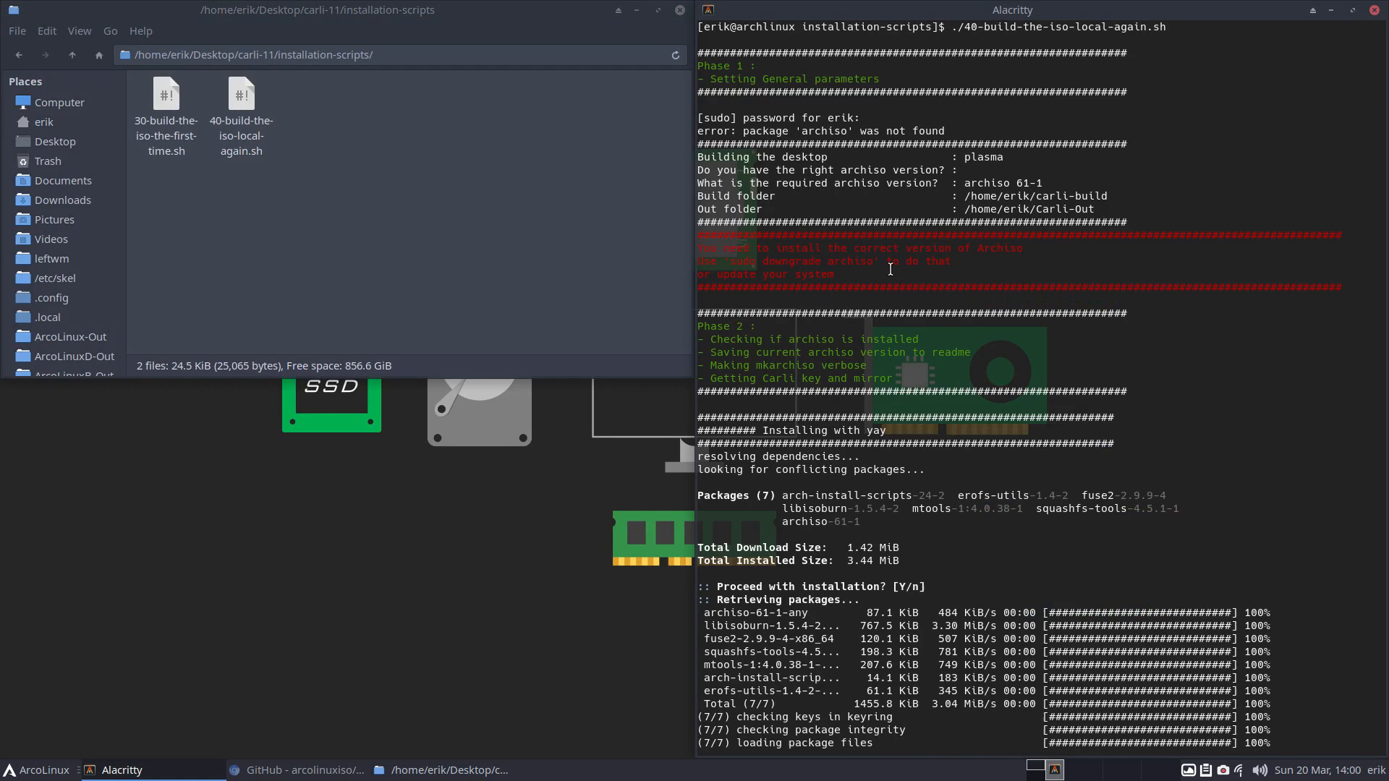
drag(778, 404, 908, 417)
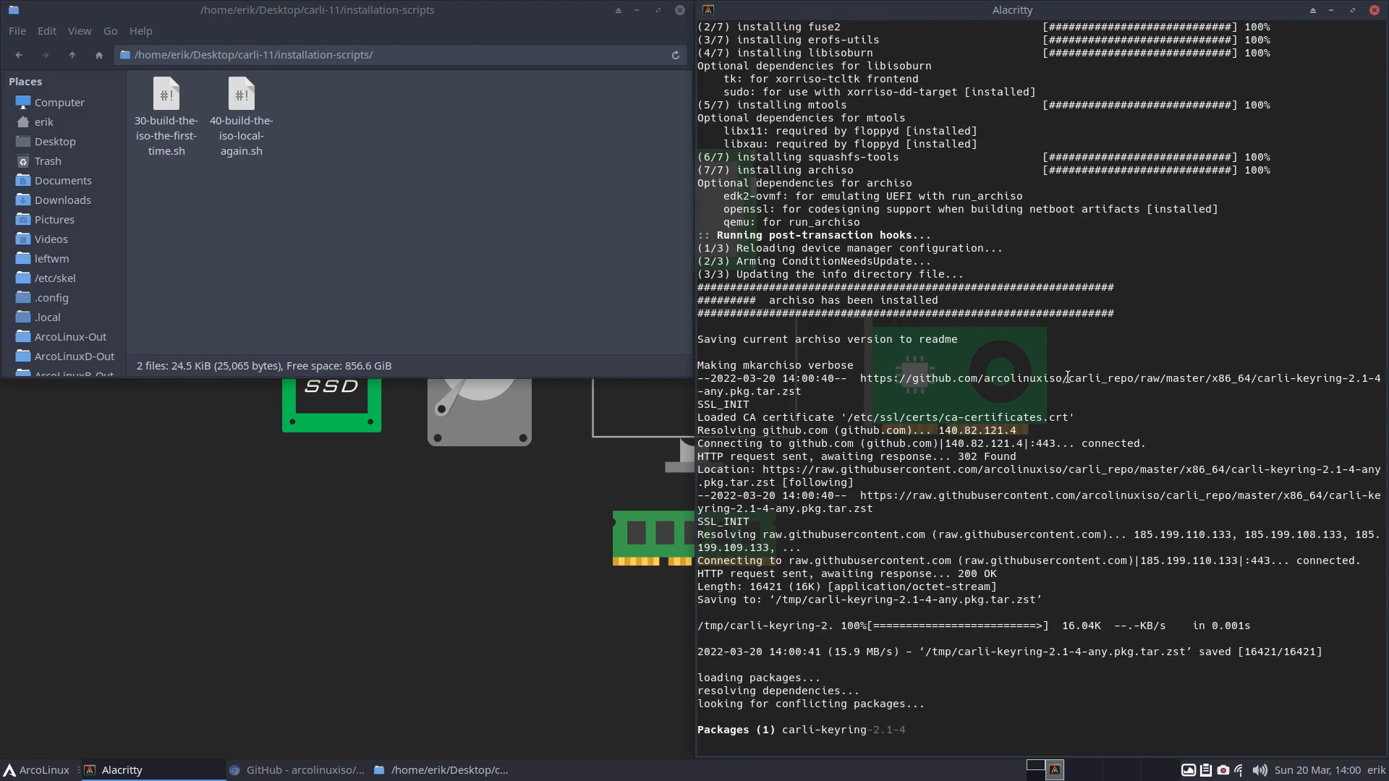
Step: Highlight carli_repo, the keyring and mirrorlist names in the build output while they install
drag(1069, 379, 1134, 379)
drag(1292, 378, 1350, 378)
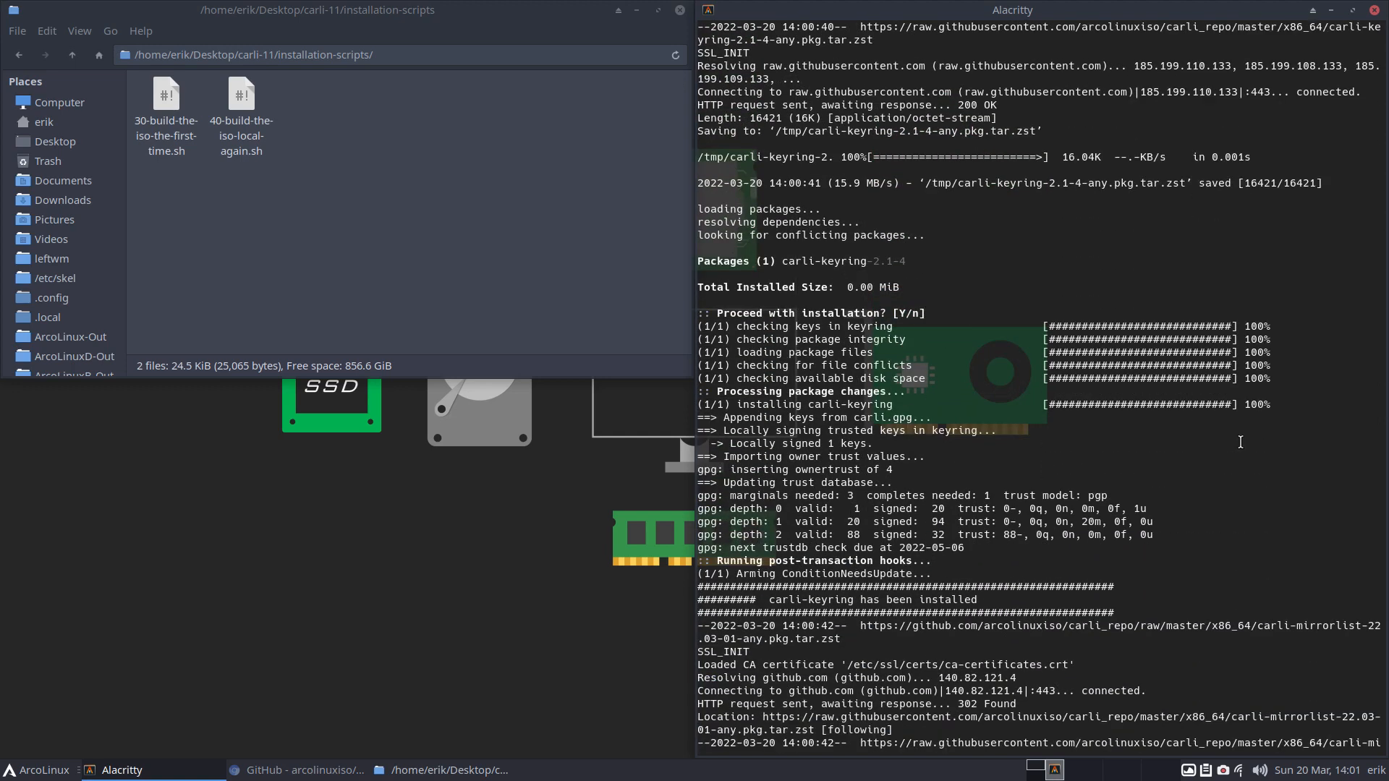
drag(800, 599, 874, 596)
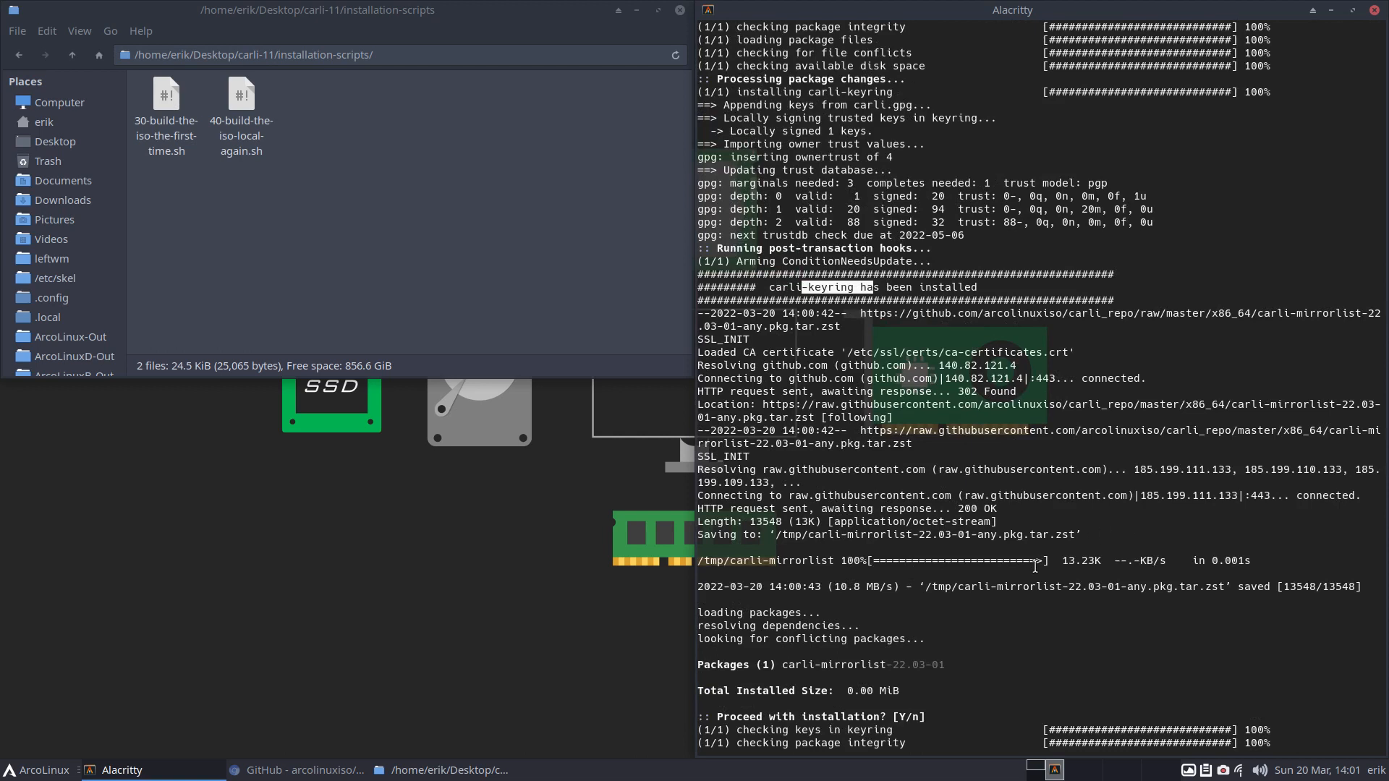
drag(996, 586, 1058, 586)
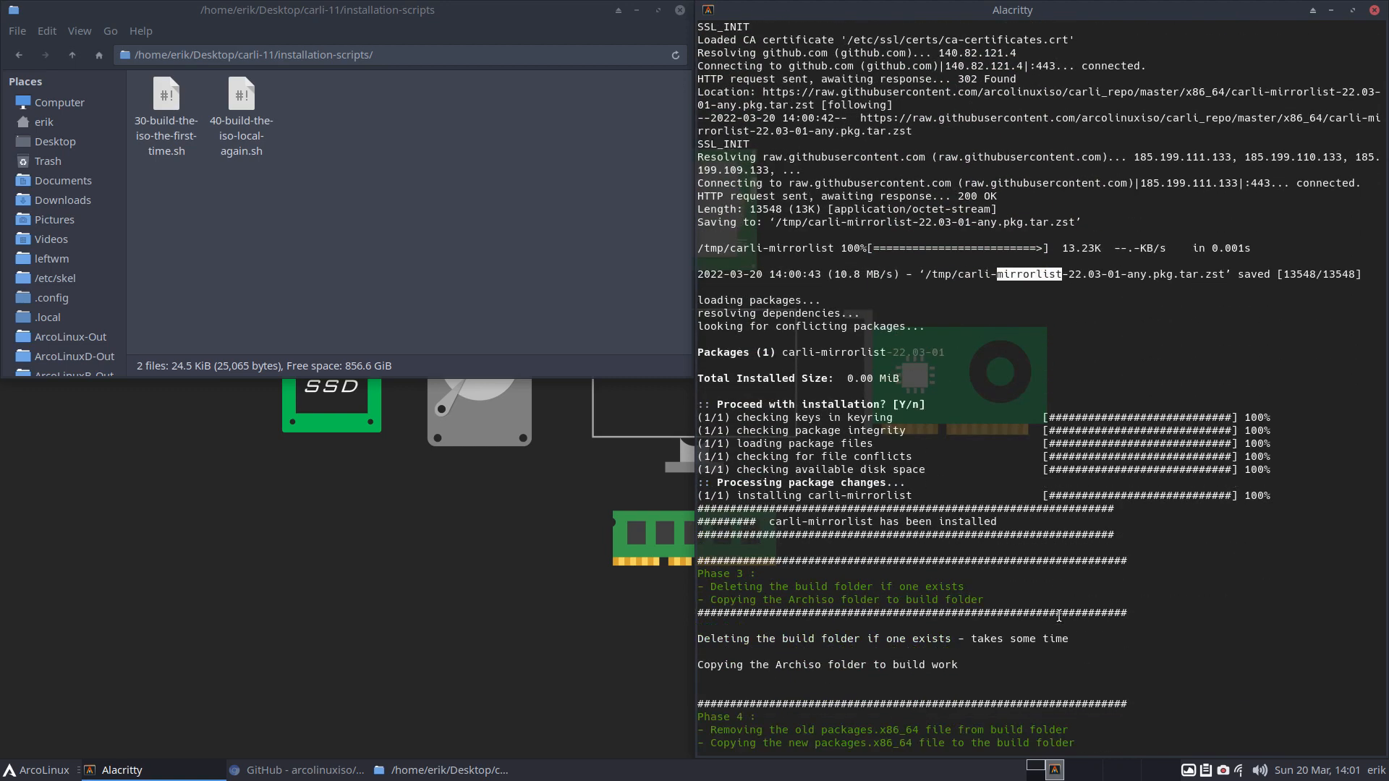
drag(802, 443, 874, 443)
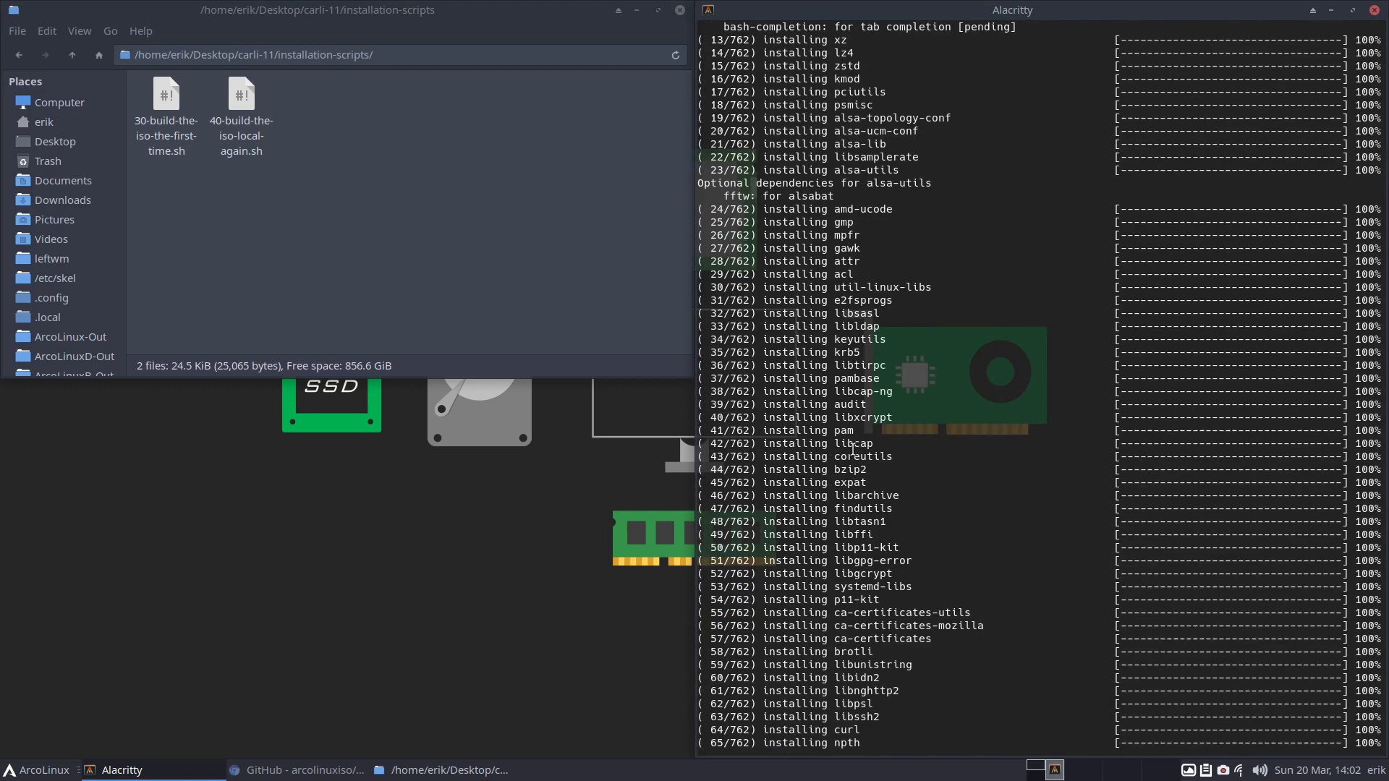
scroll(851, 449, up, 12)
scroll(852, 448, up, 14)
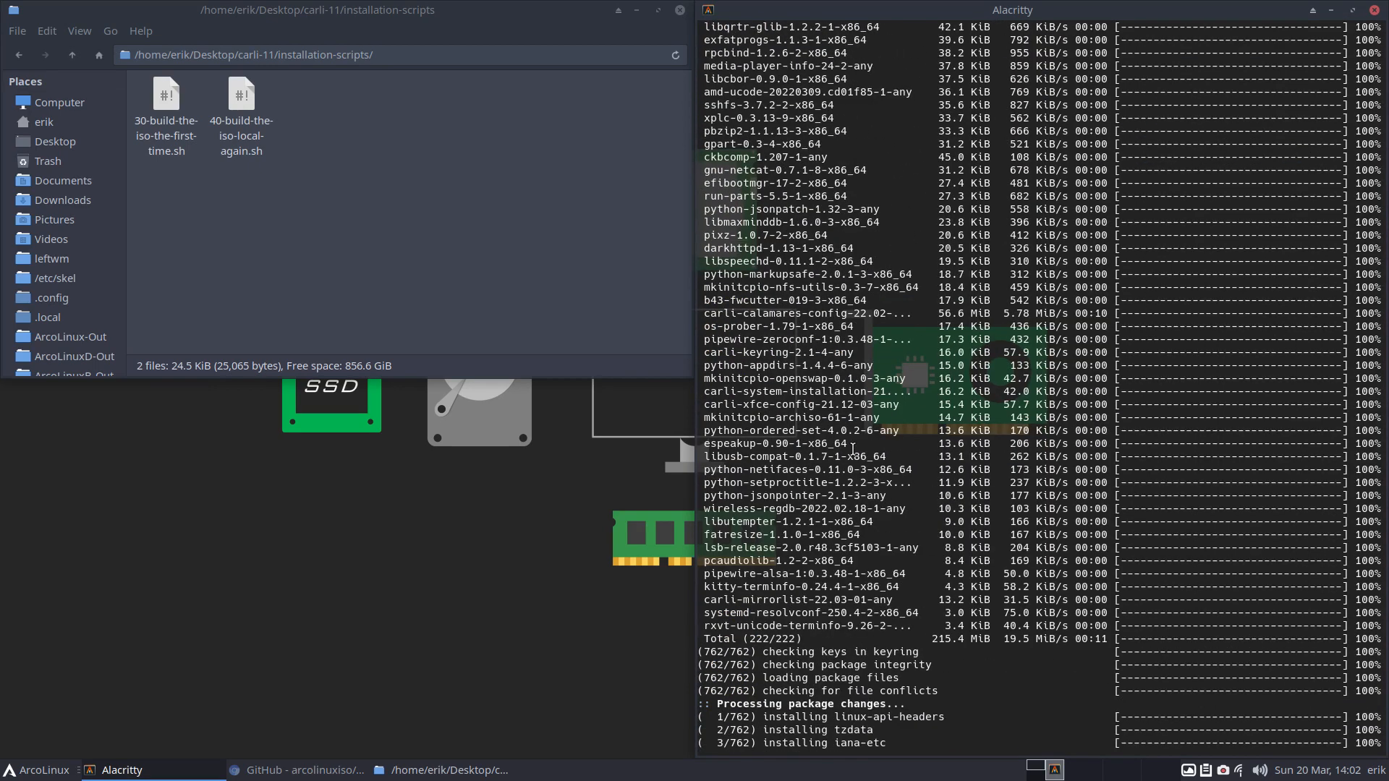
scroll(852, 448, down, 11)
scroll(851, 448, down, 7)
scroll(852, 448, up, 5)
scroll(852, 448, up, 2)
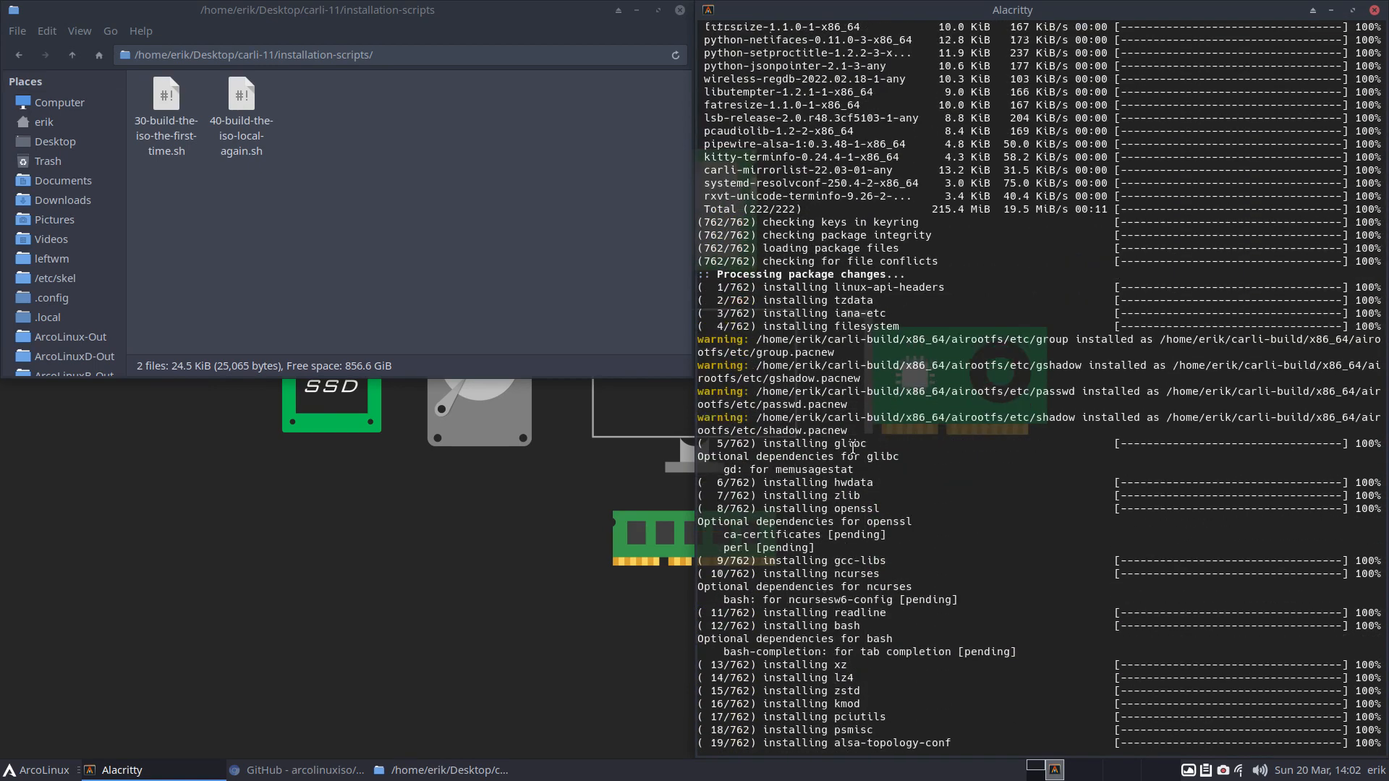
scroll(826, 372, up, 1)
scroll(826, 371, up, 1)
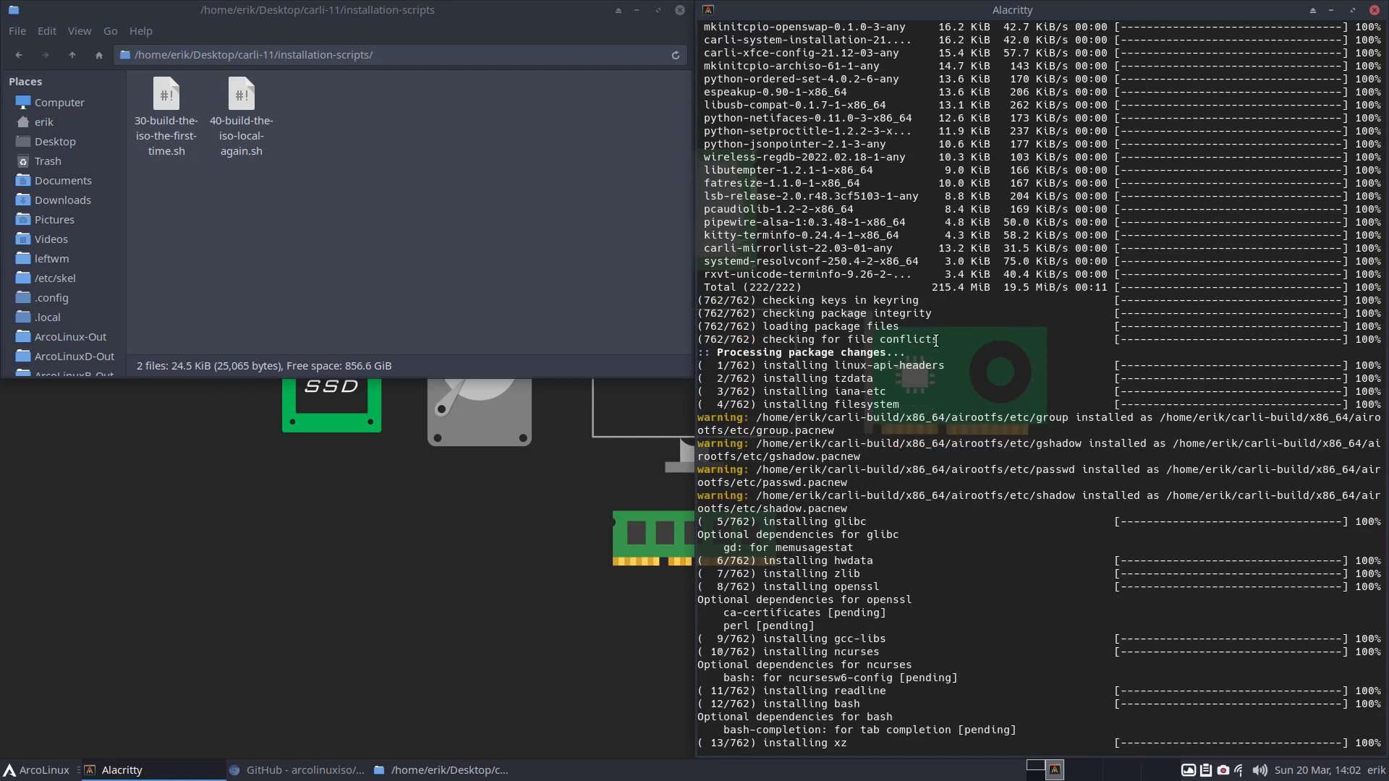
Step: Highlight the 762-package total, integrity and file-conflict check lines in the build output
drag(939, 340, 697, 290)
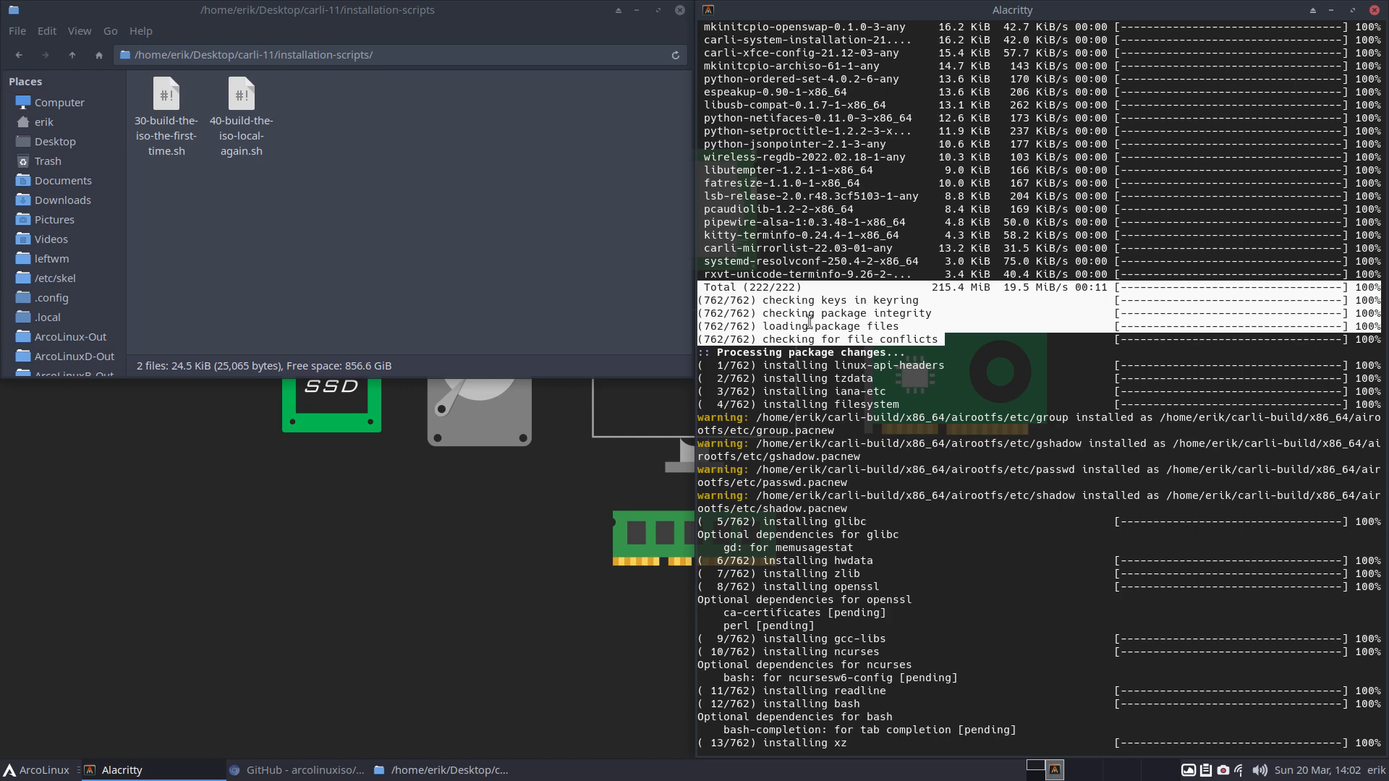
drag(898, 340, 826, 340)
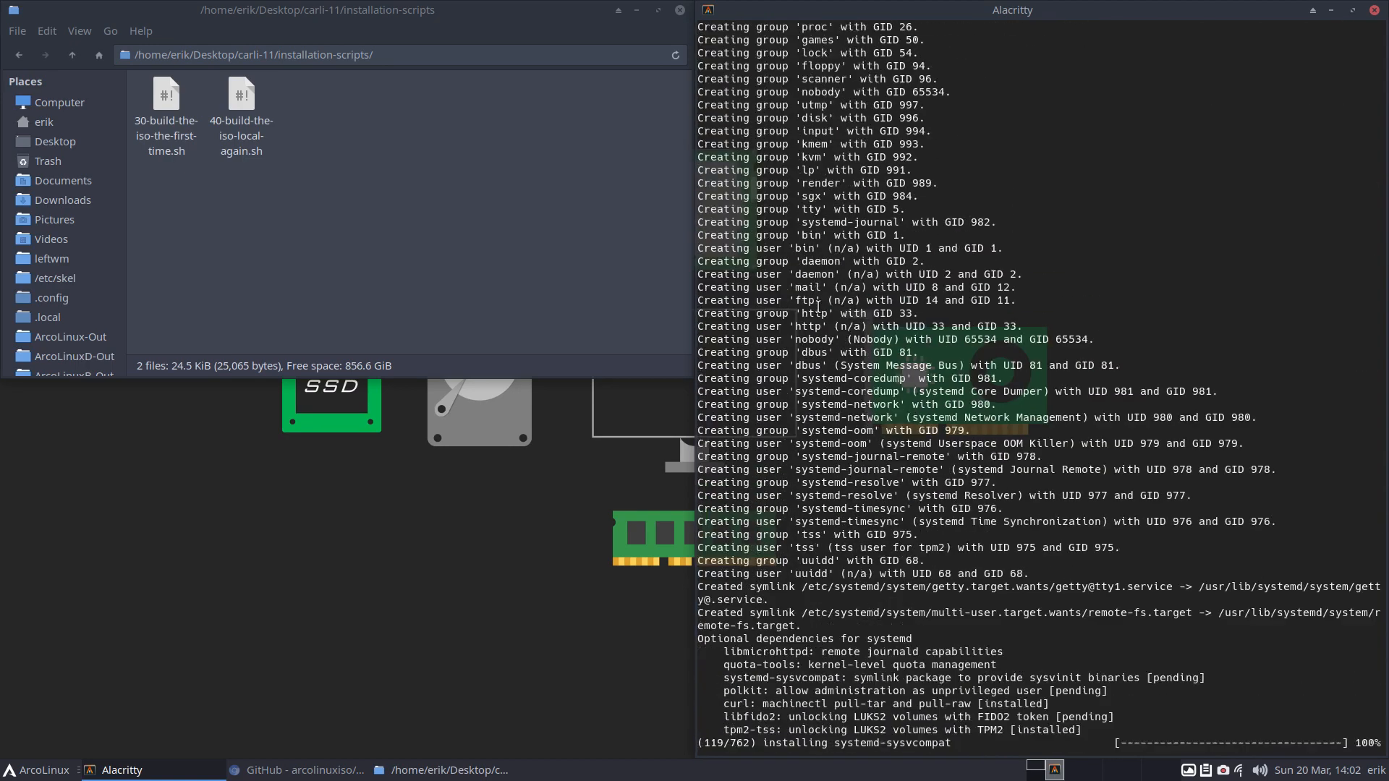
Step: Open a file manager on /home/erik and select the carli-build folder
click(431, 451)
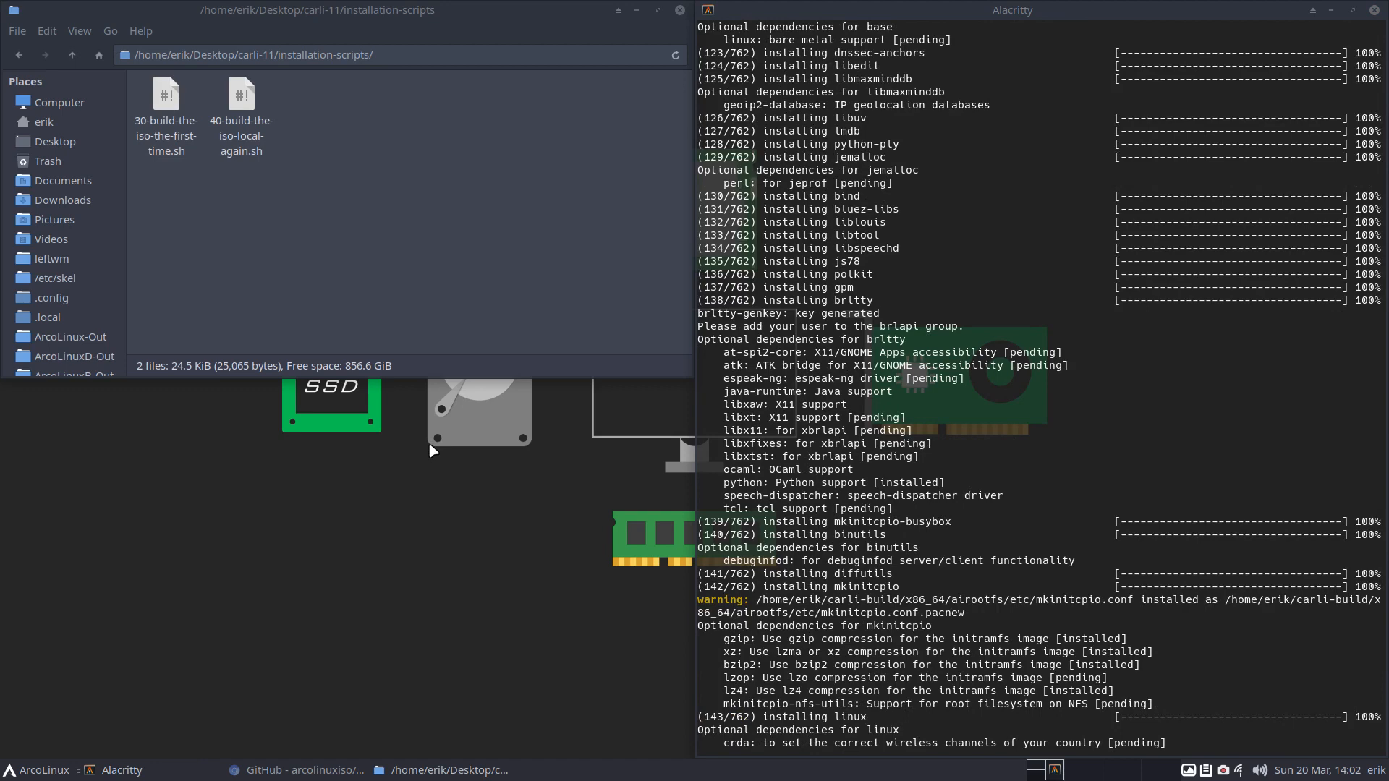
key(super+shift+Return)
click(520, 284)
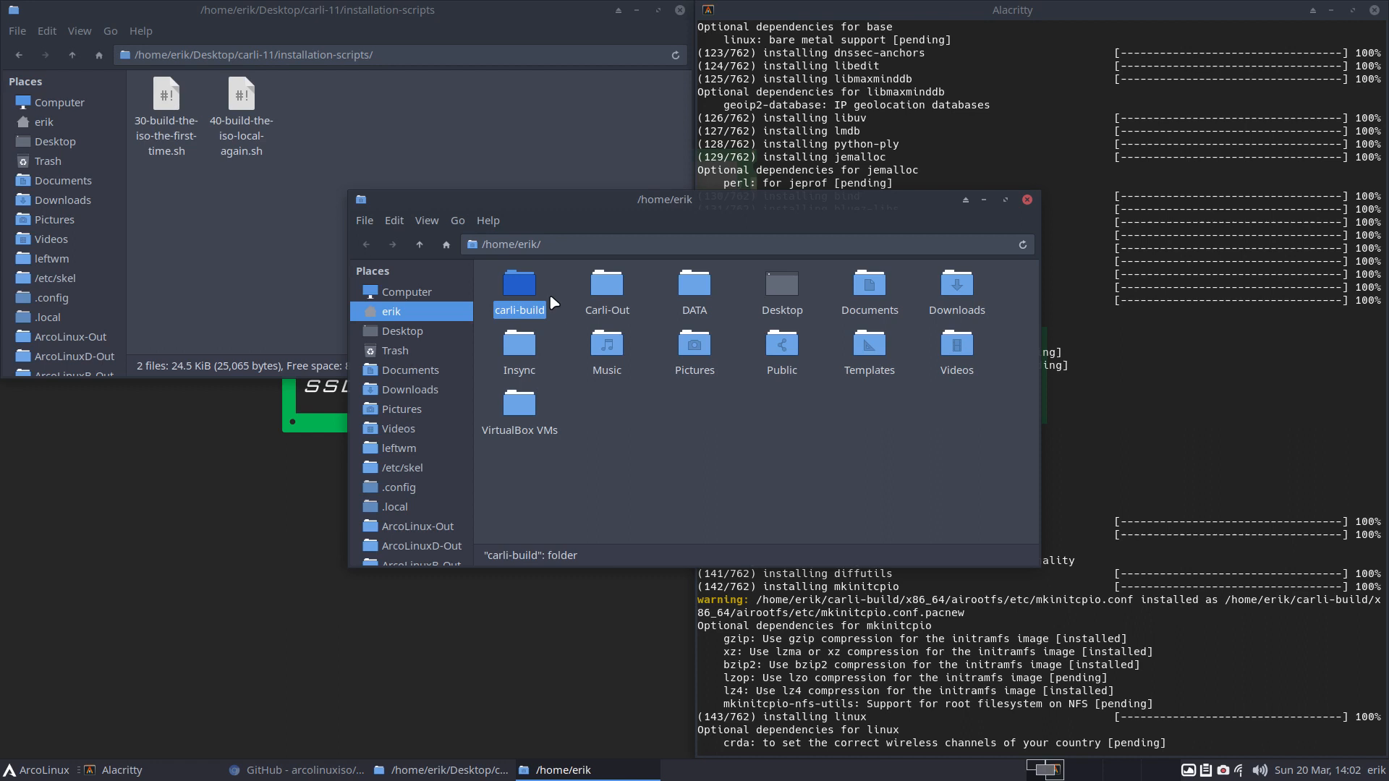
Step: Browse into carli-build/x86_64/airootfs to see the root filesystem folders, then watch the build again
double_click(523, 304)
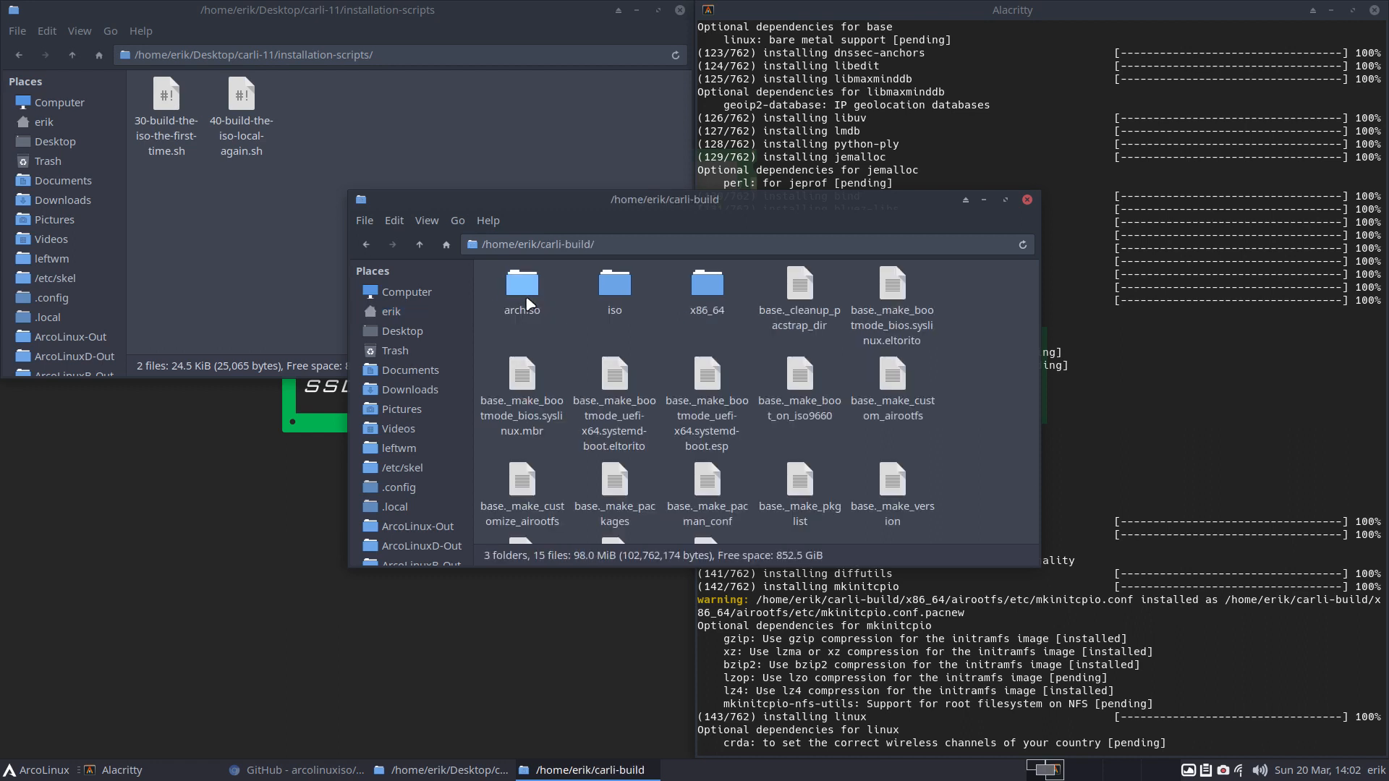
double_click(525, 295)
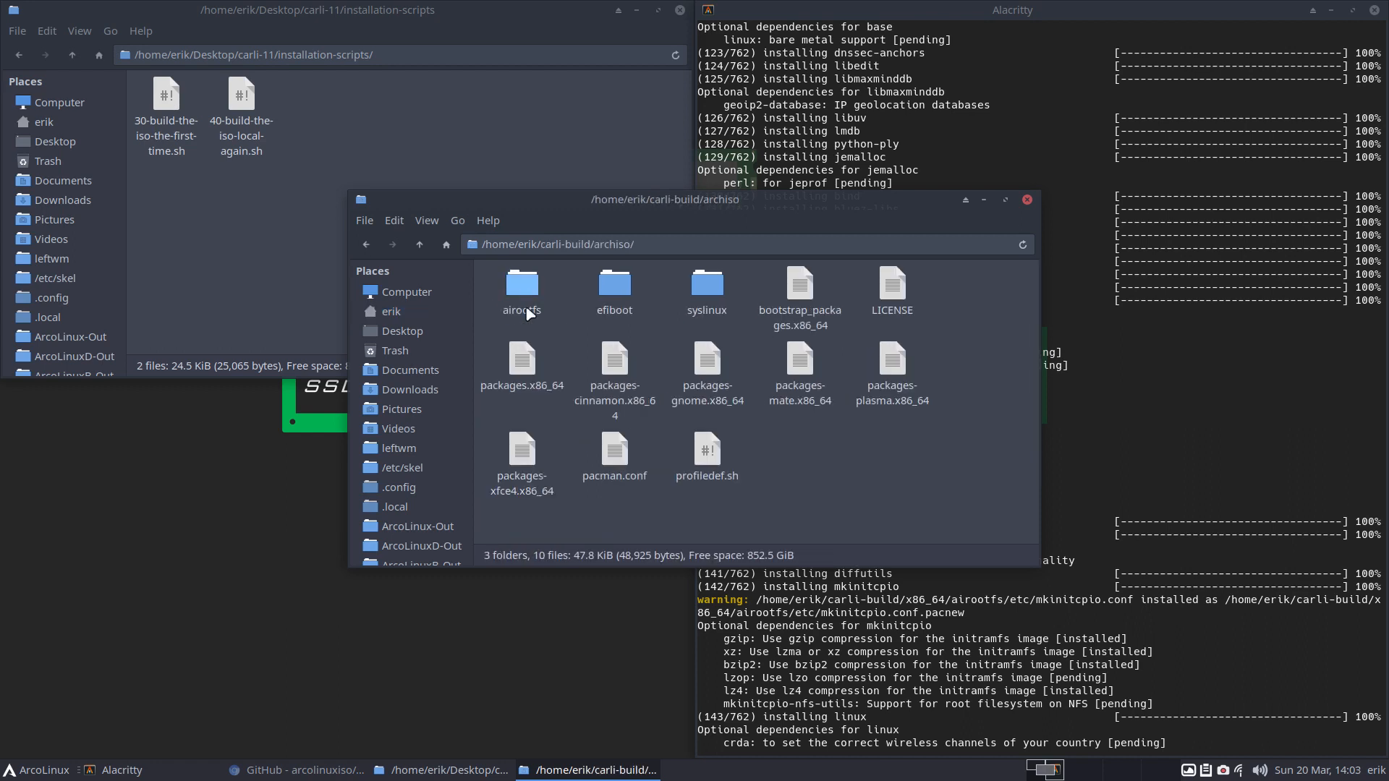
click(418, 248)
double_click(691, 299)
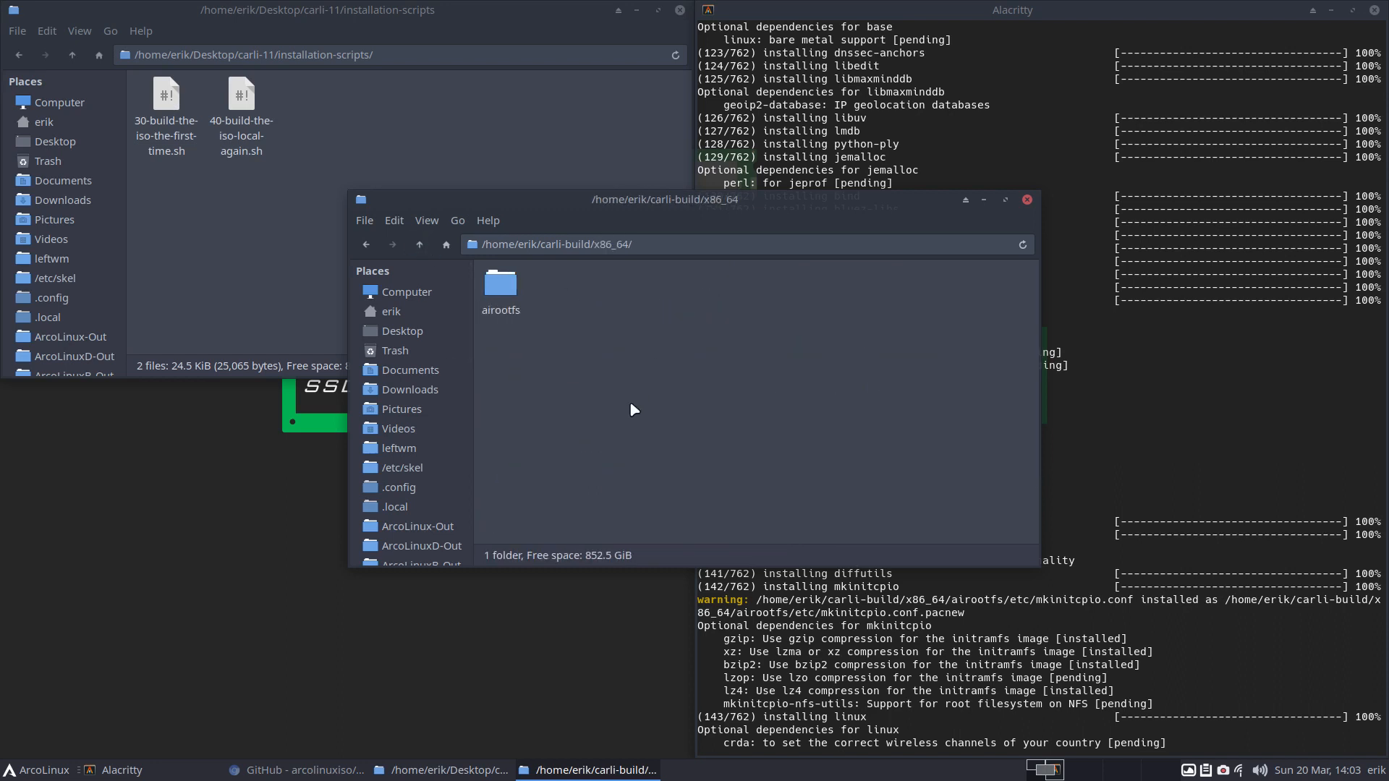
double_click(510, 313)
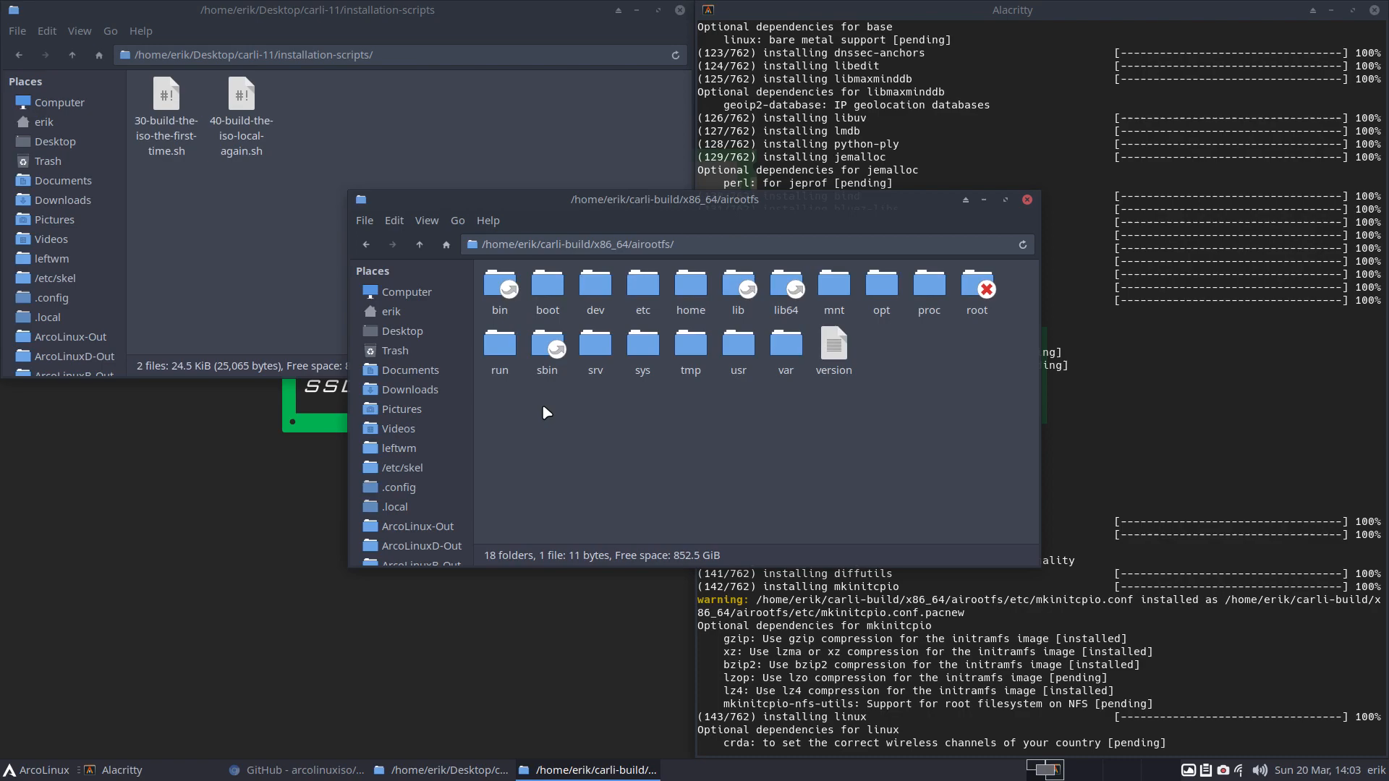
click(913, 662)
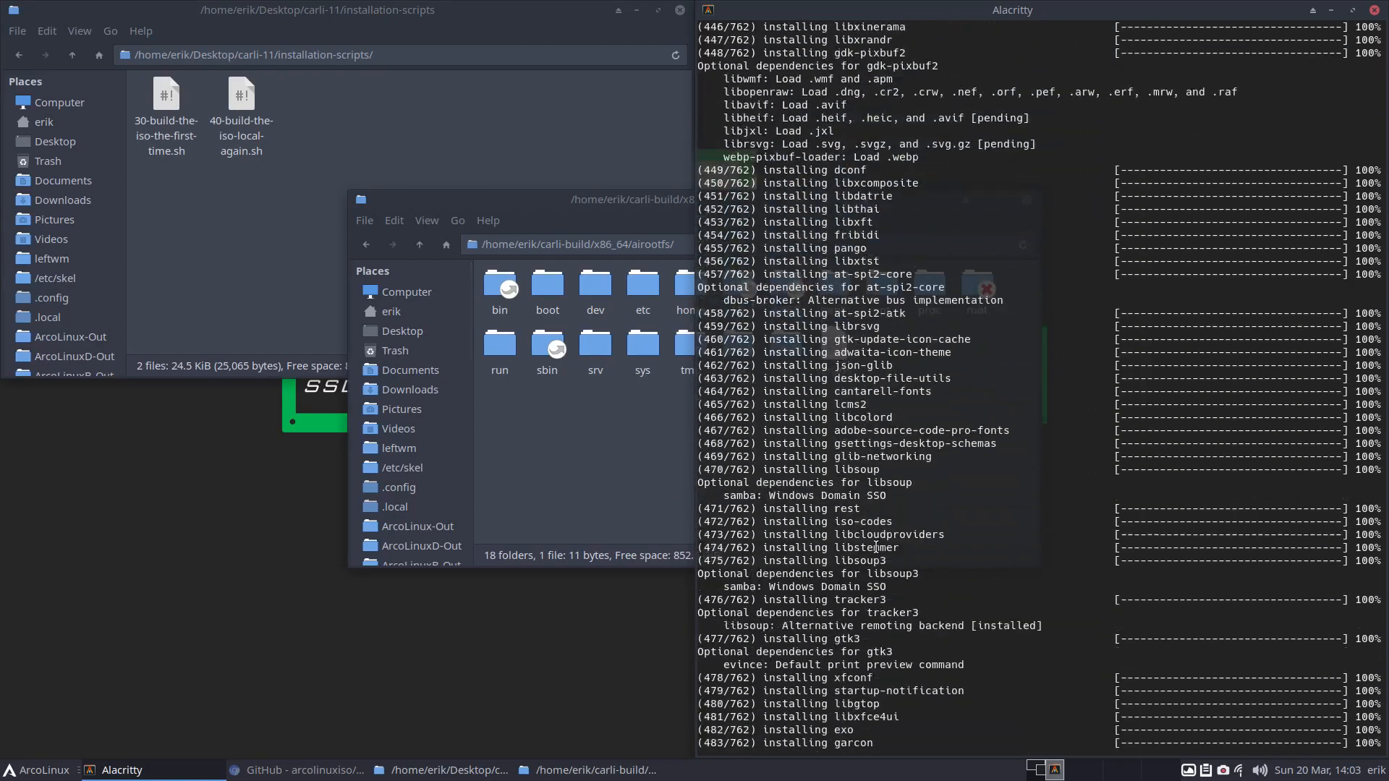
scroll(876, 547, up, 4)
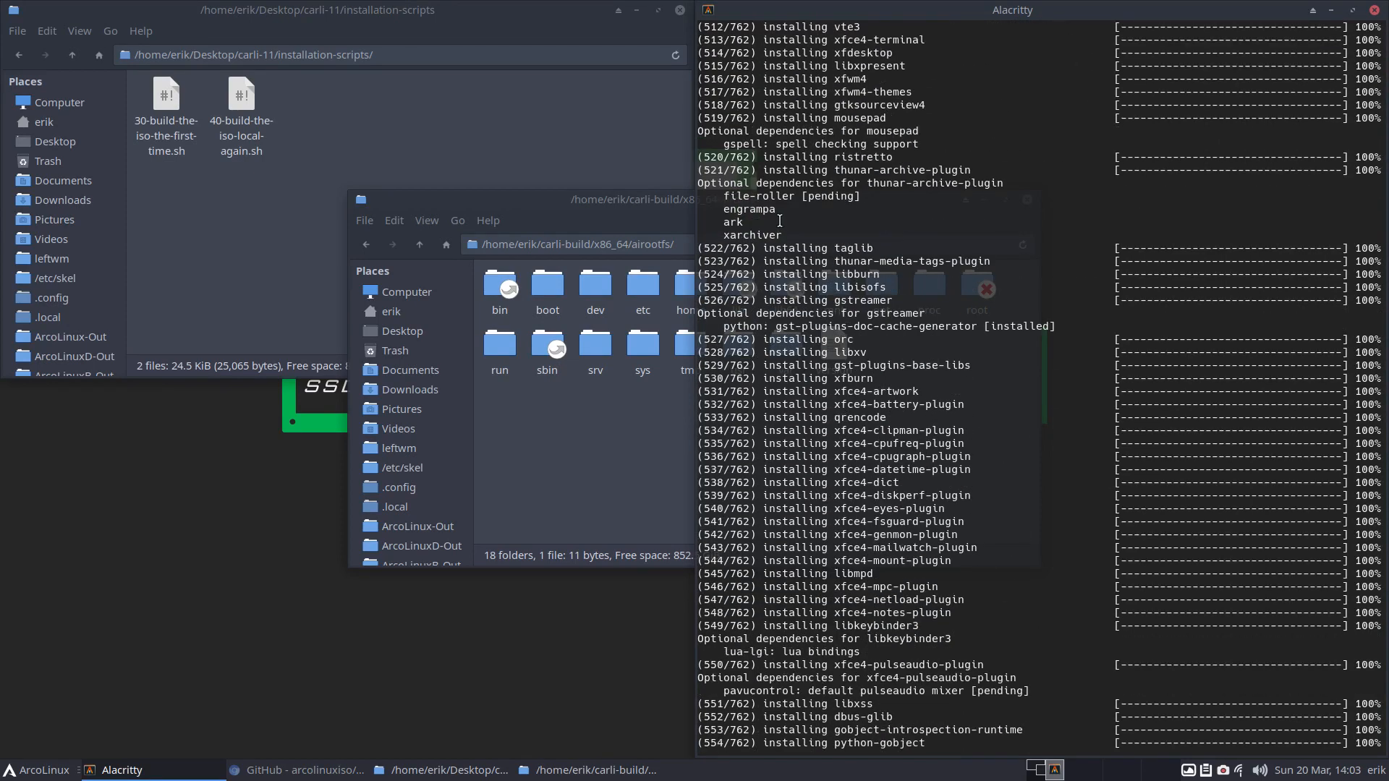
Step: Highlight the thunar-archive-plugin optional dependency lines in the build output, then clear the selection
drag(782, 238, 692, 180)
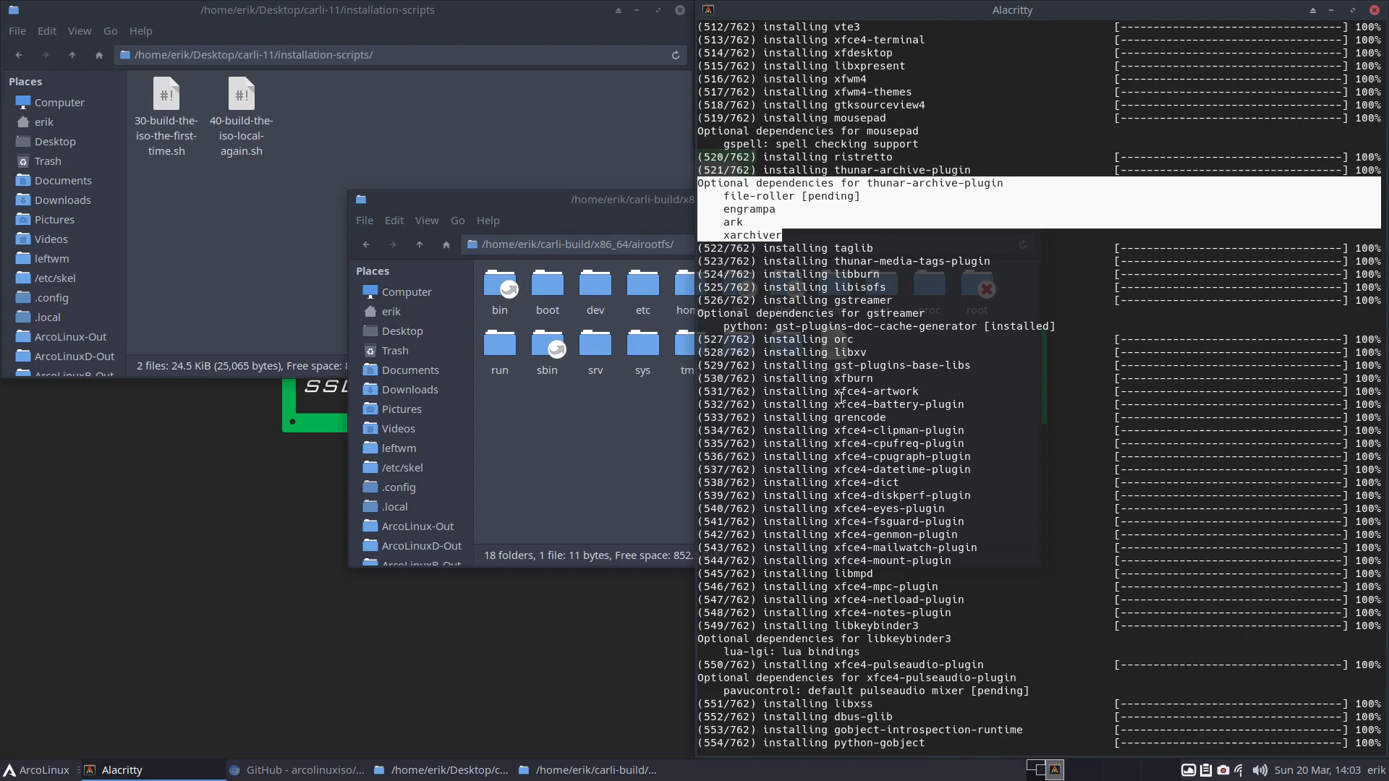
click(775, 207)
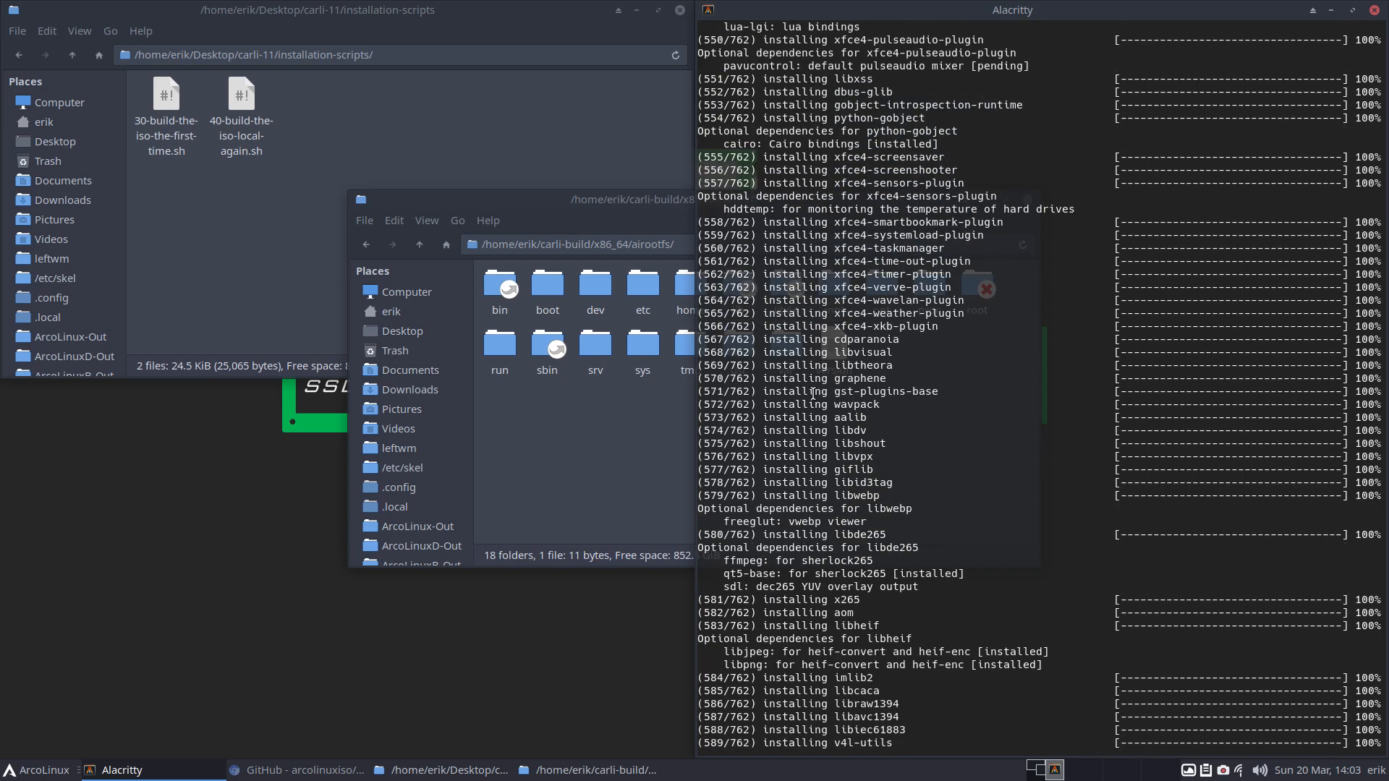
right_click(242, 201)
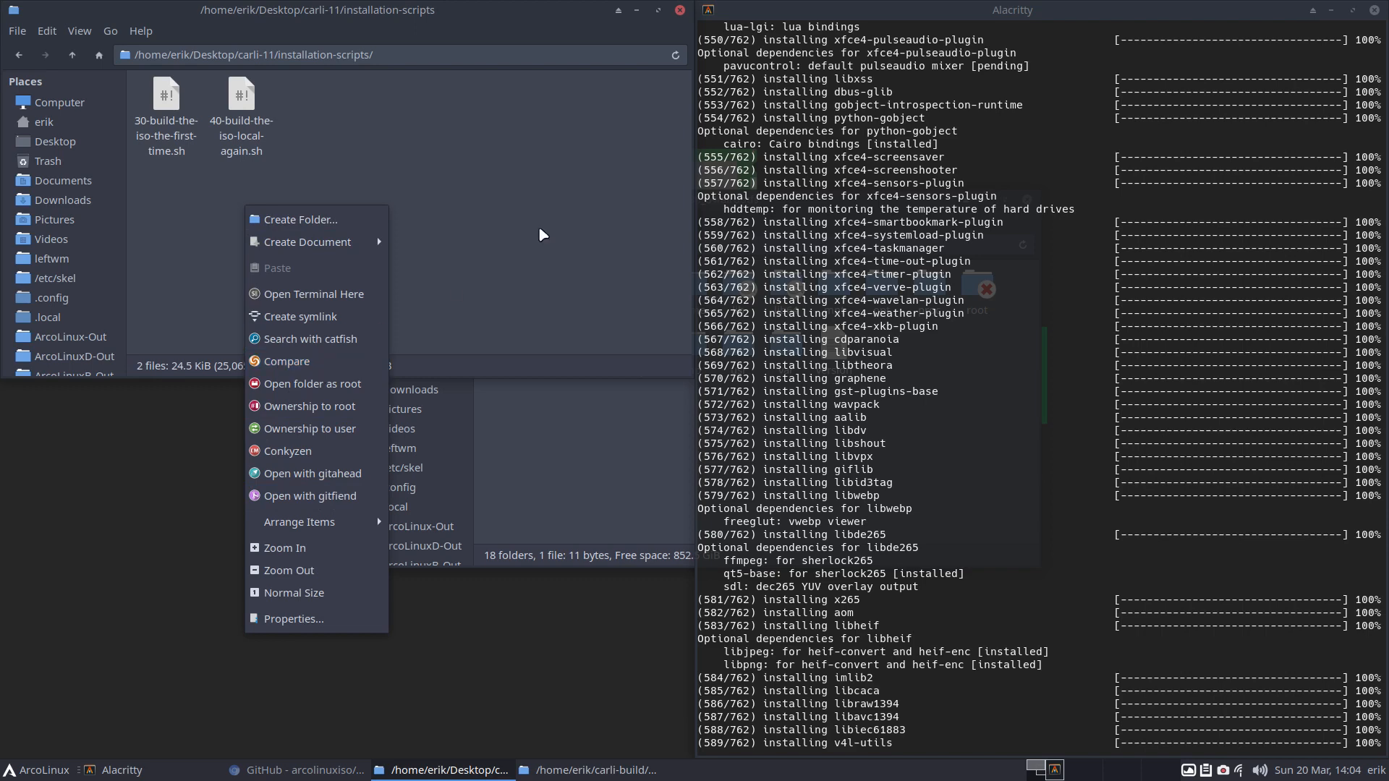
click(855, 364)
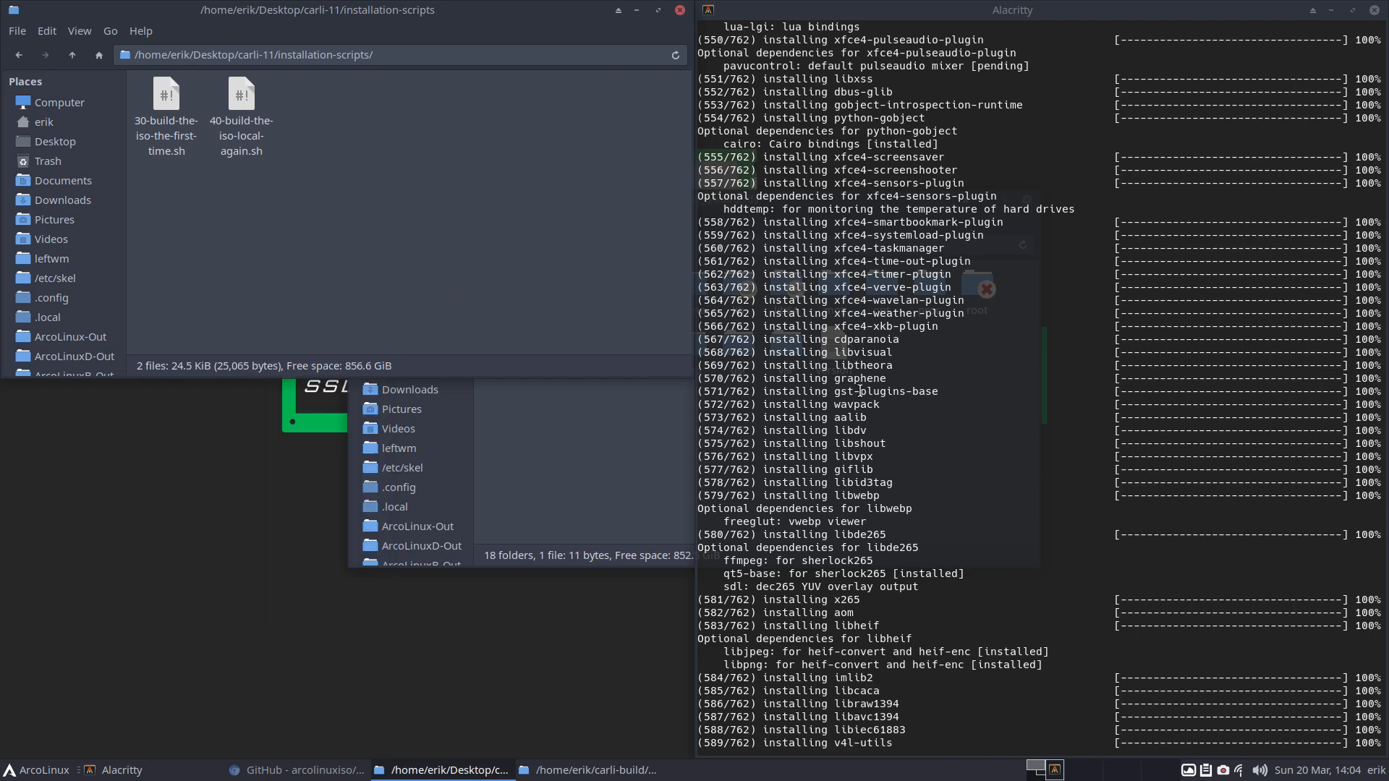
click(859, 391)
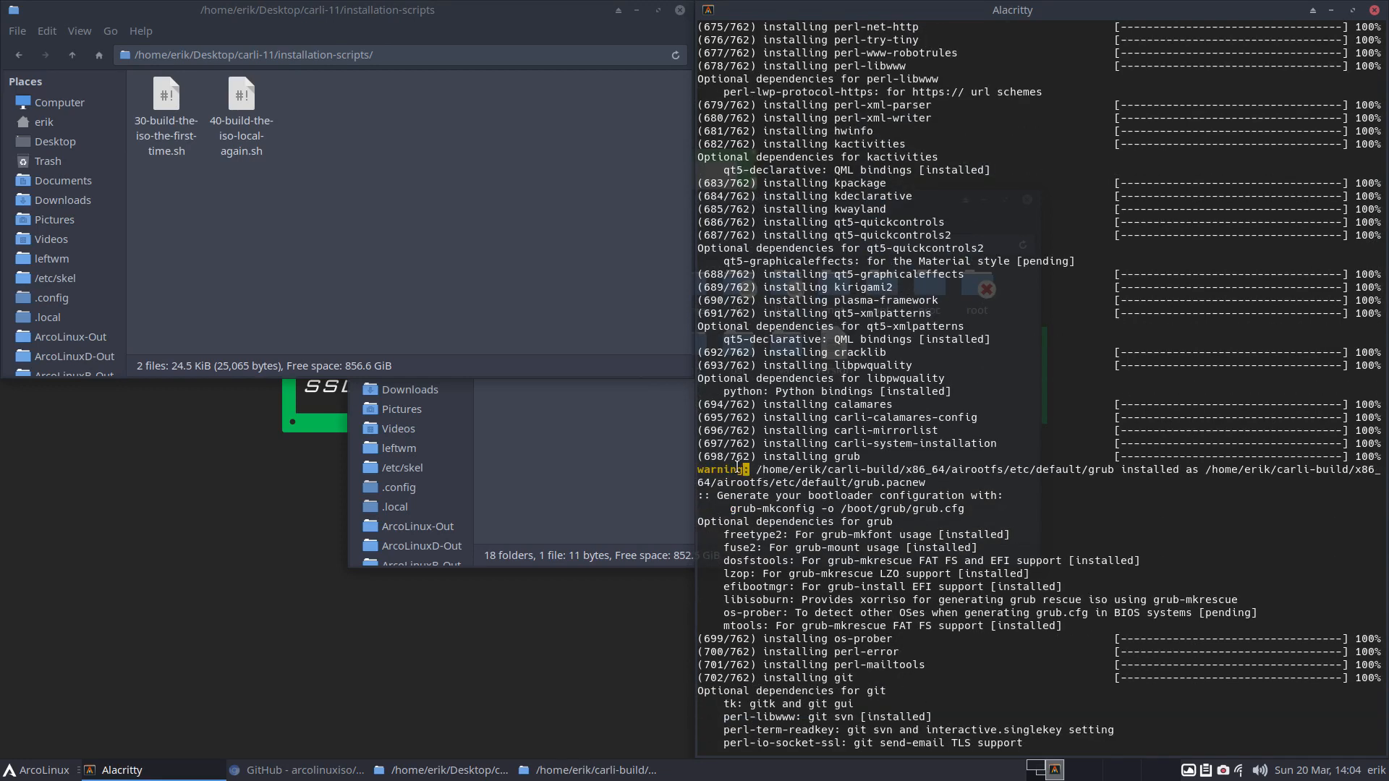
Step: Highlight the grub config warning and the failed microcode reload error in the build output
drag(749, 471, 697, 470)
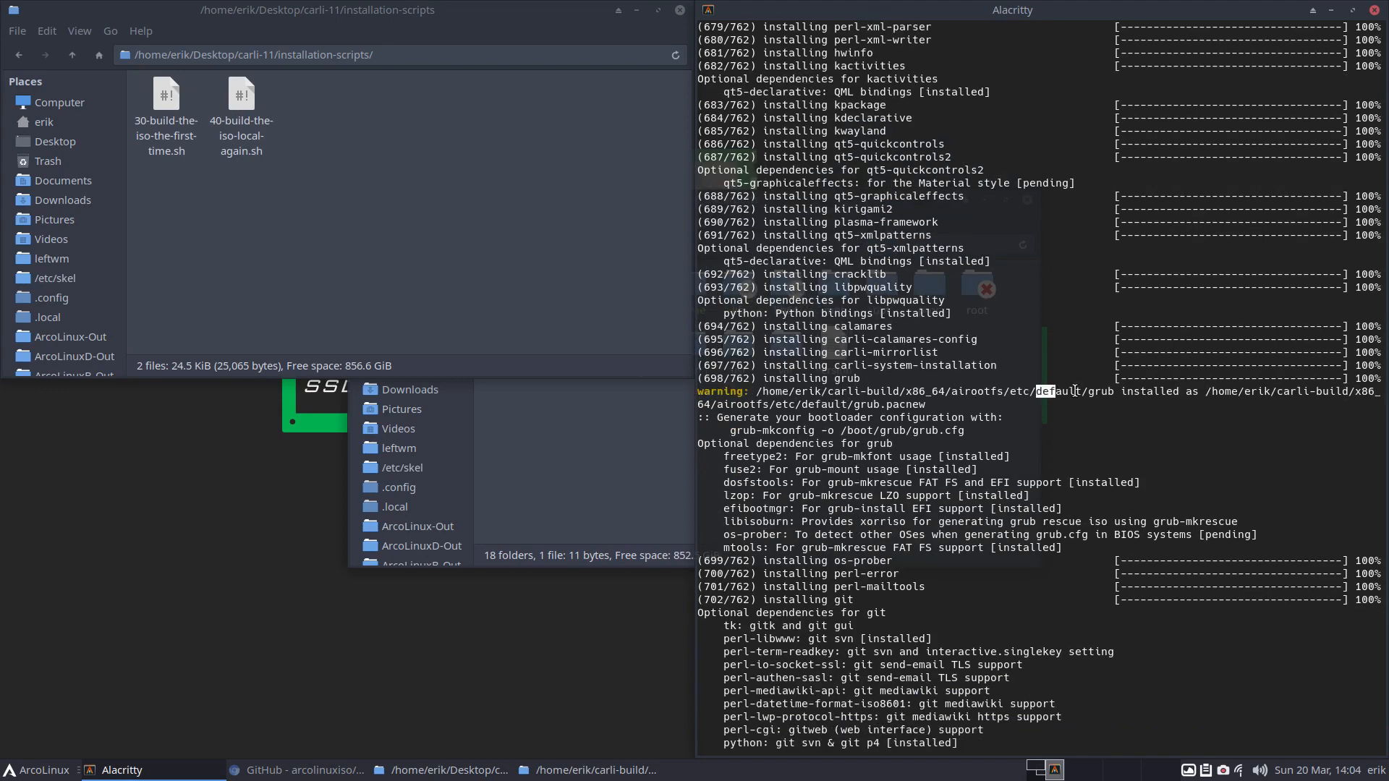
drag(1036, 392, 1127, 392)
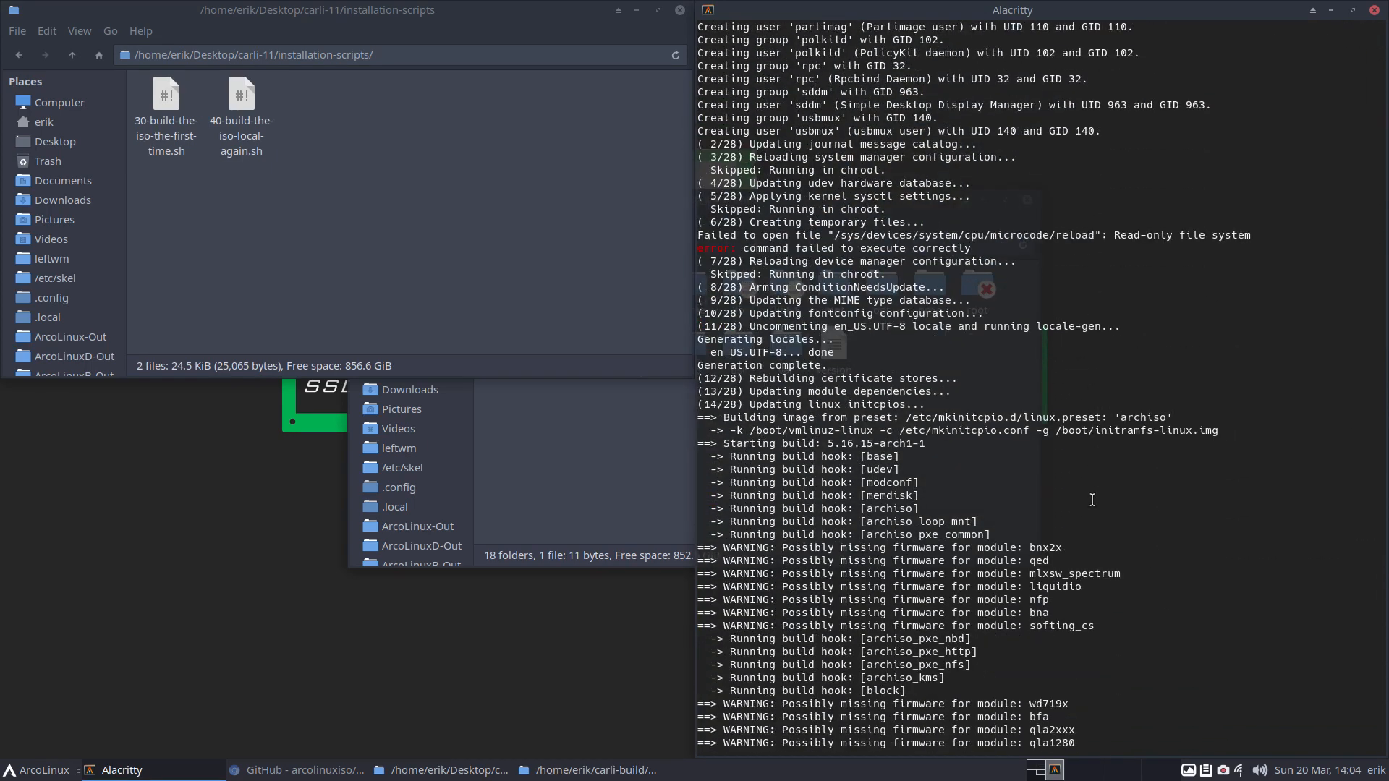
drag(738, 253, 691, 251)
drag(834, 235, 1094, 247)
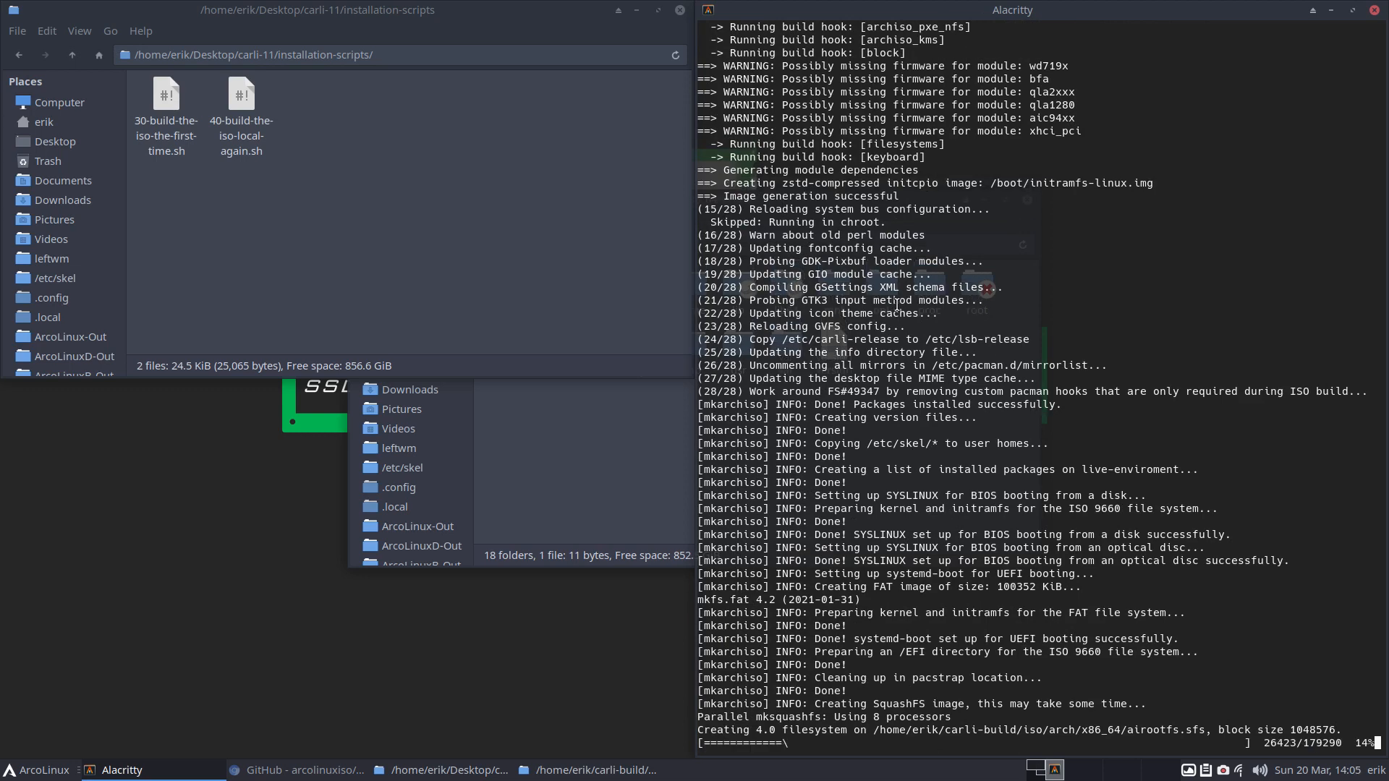
Step: Close the extra airootfs folder window and launch VirtualBox Manager
click(528, 511)
drag(934, 197, 543, 373)
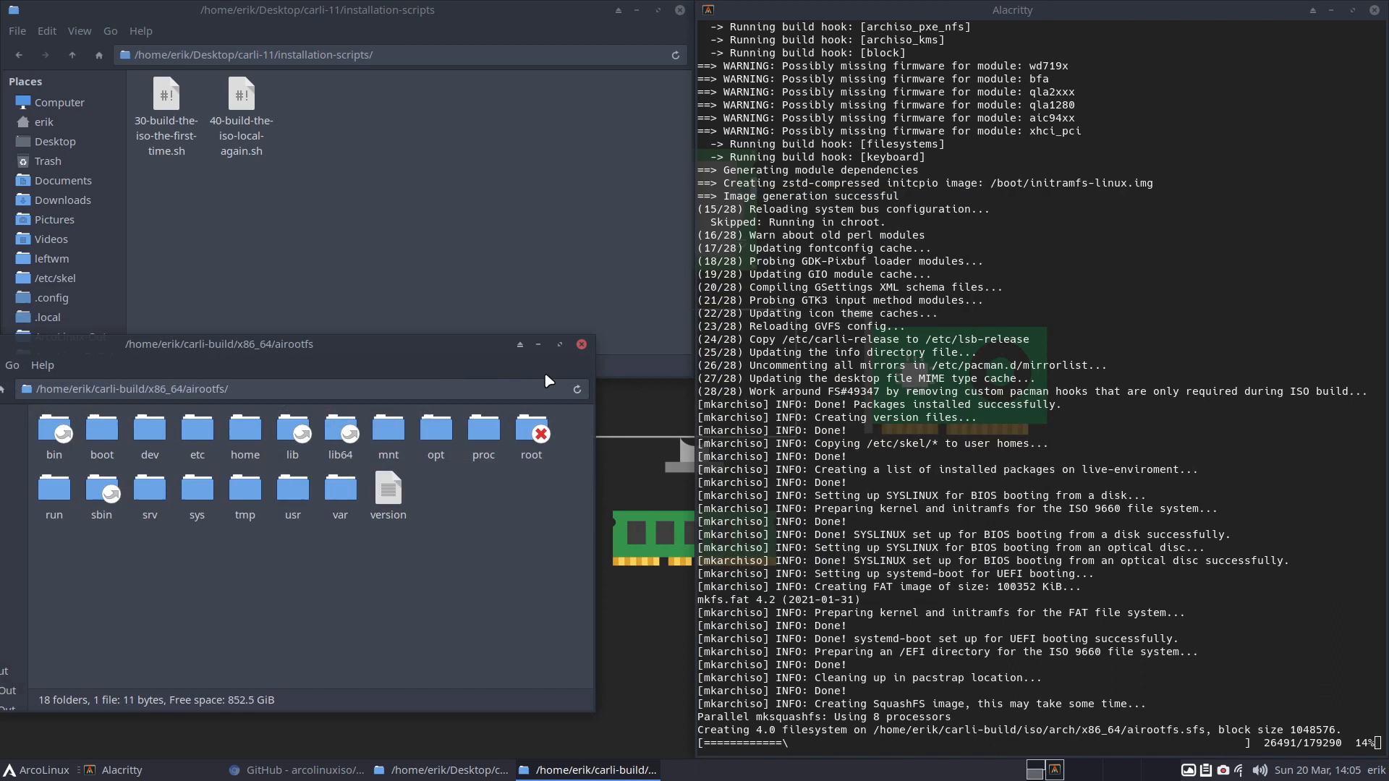
click(581, 345)
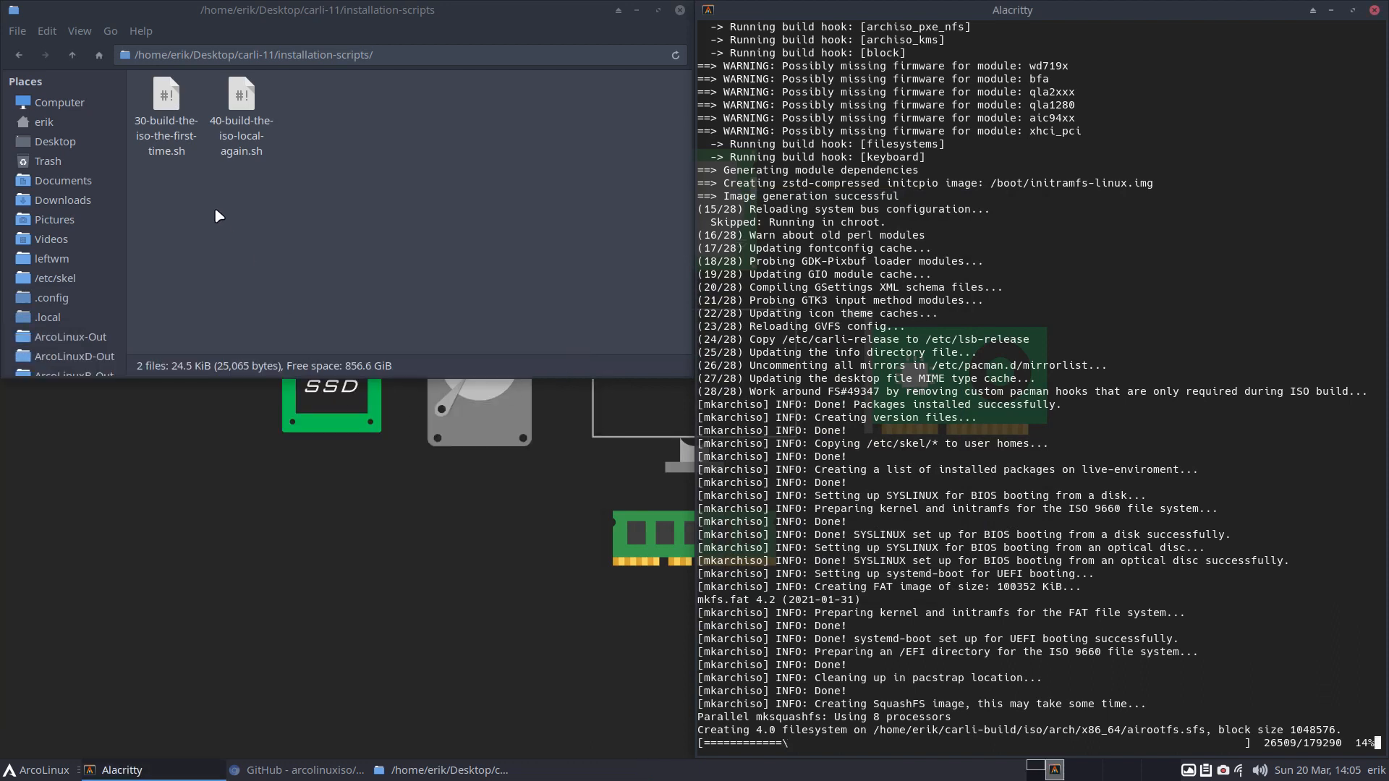
right_click(1223, 771)
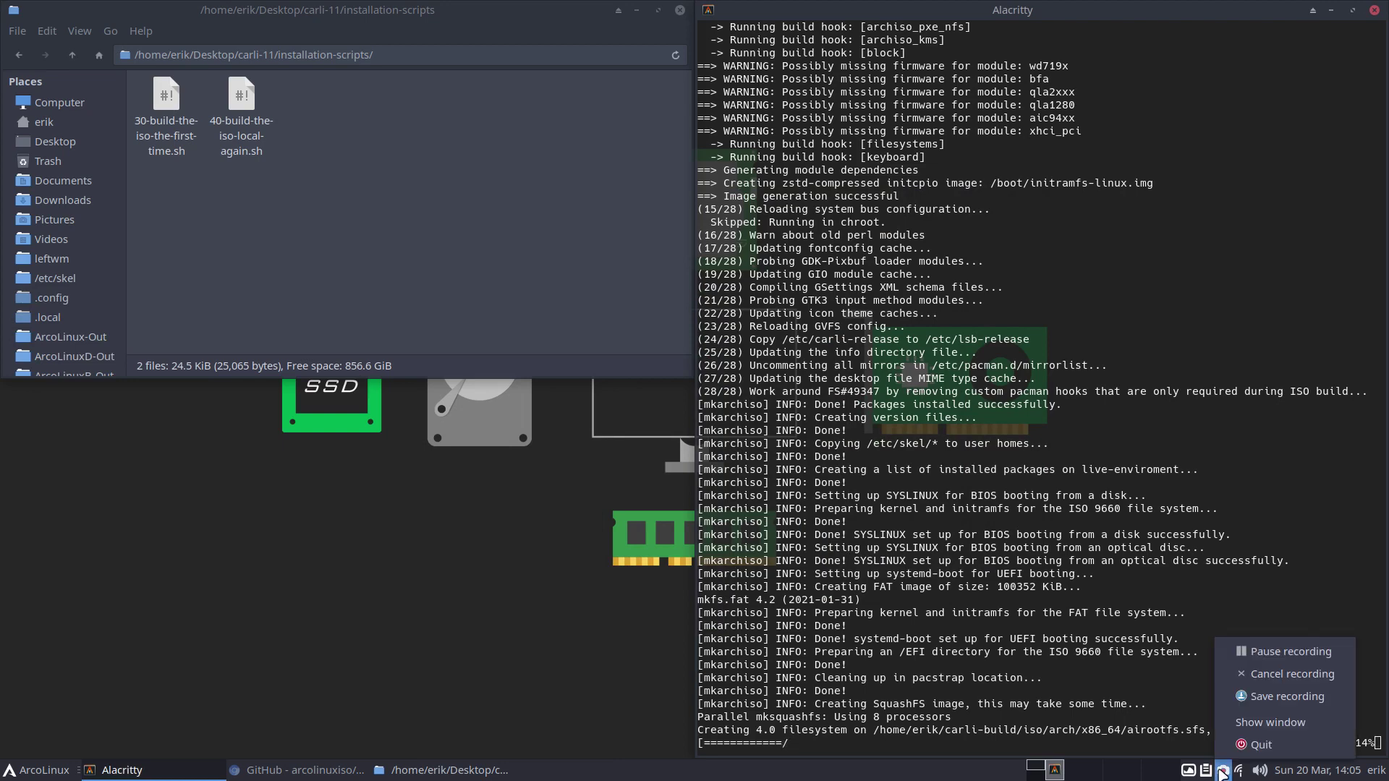
click(1297, 654)
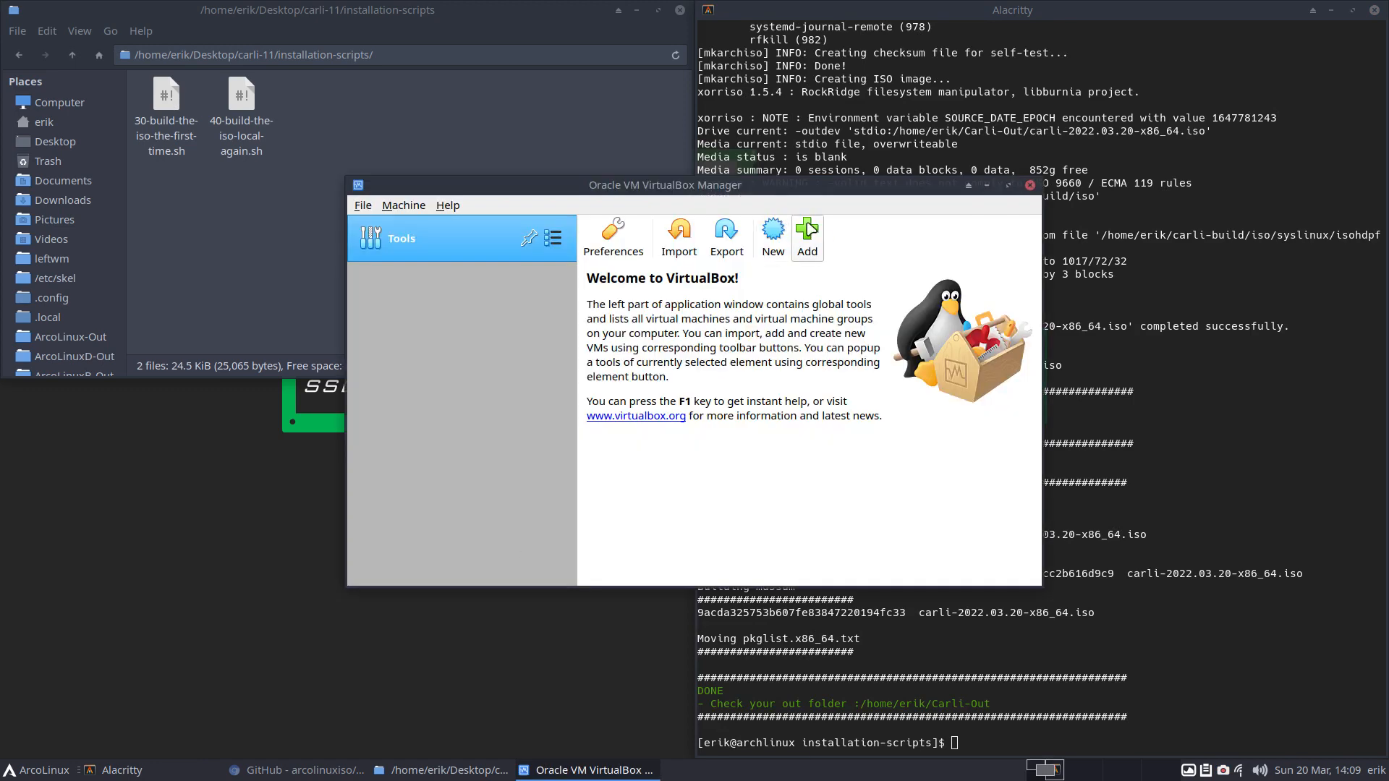
Step: Add the existing template.vbox machine to VirtualBox
click(809, 230)
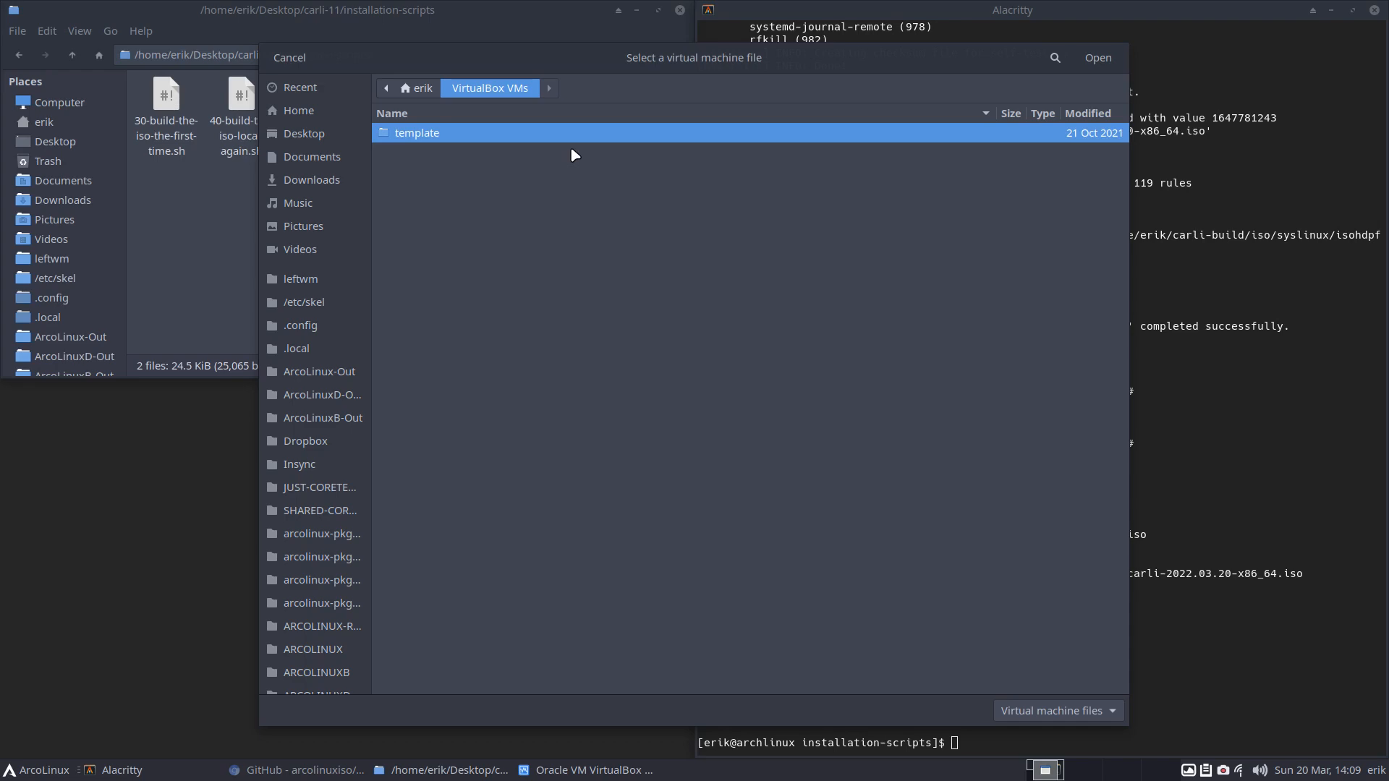
double_click(518, 133)
click(496, 154)
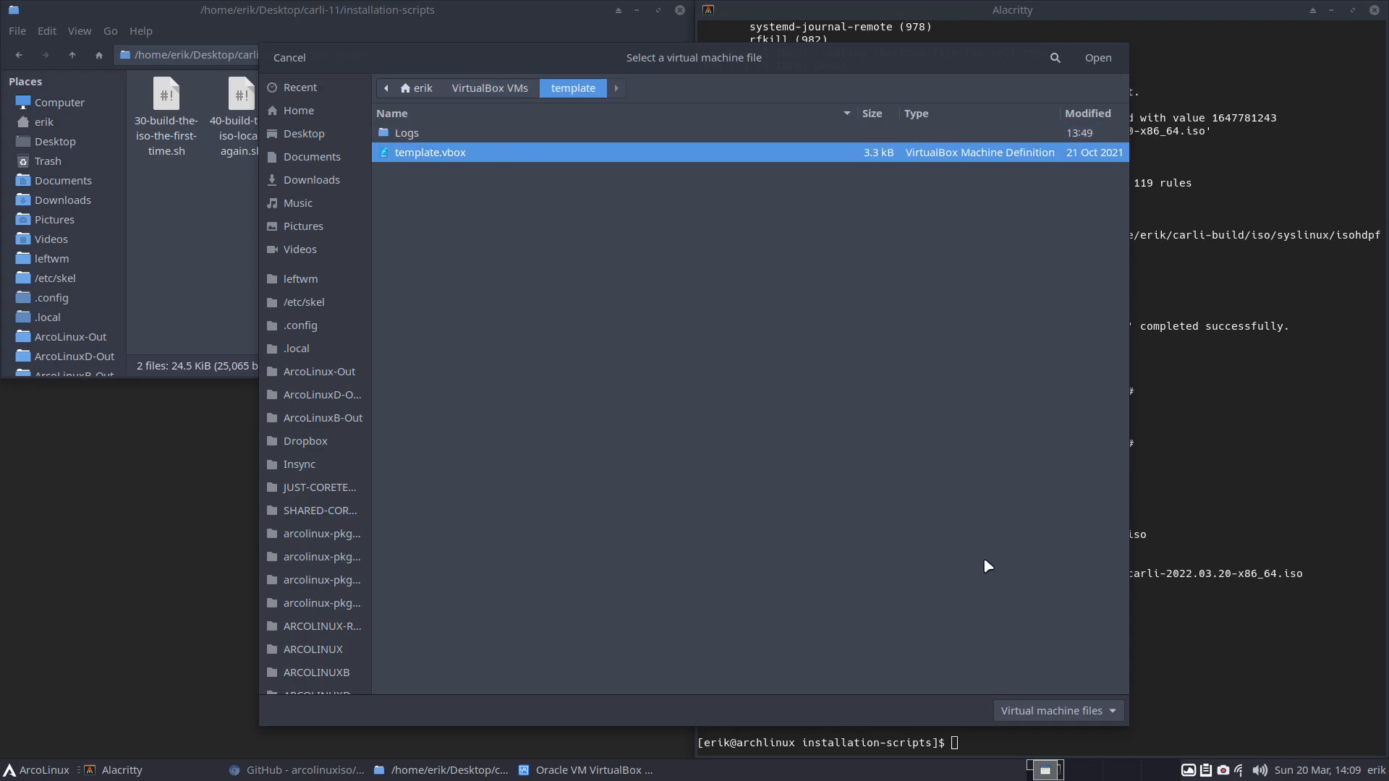
click(1097, 57)
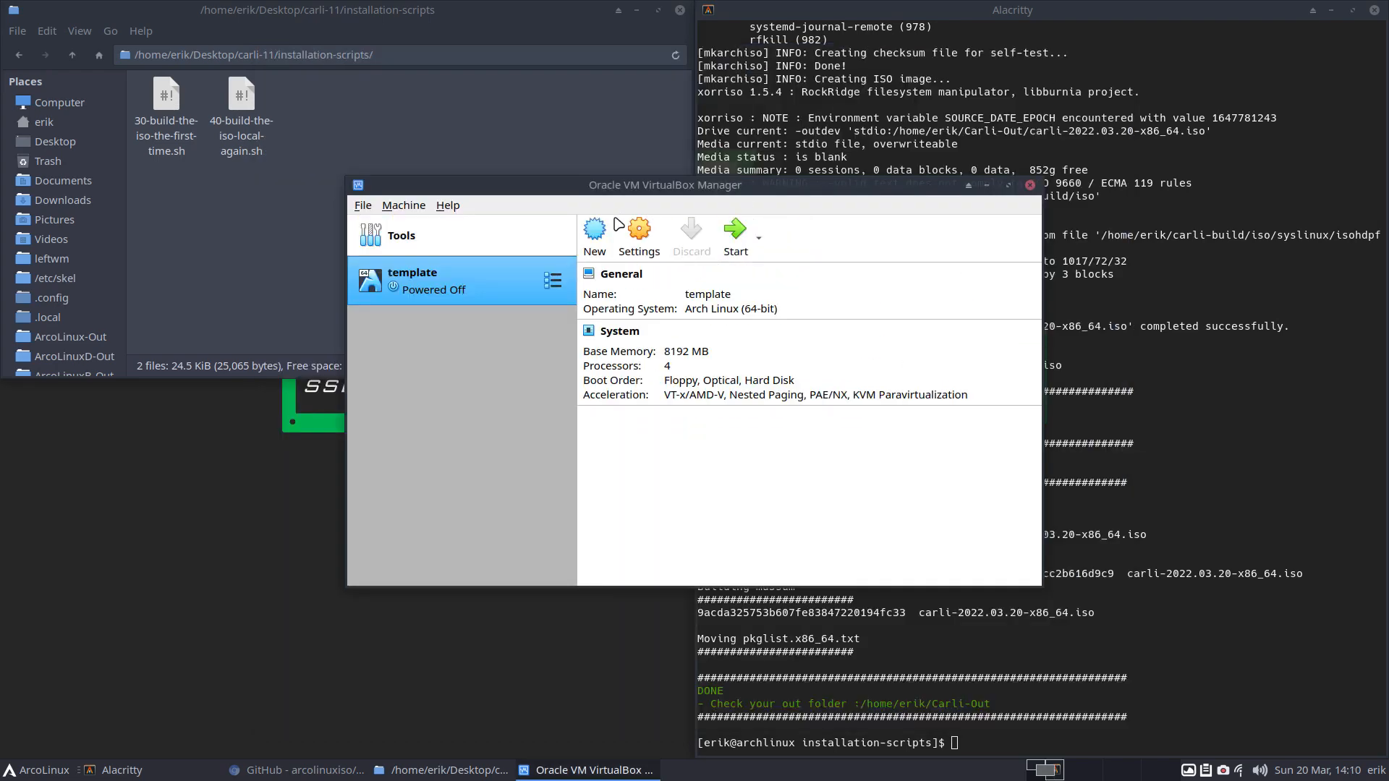
Step: Make a full clone of the template machine named Carli11
right_click(511, 271)
click(550, 303)
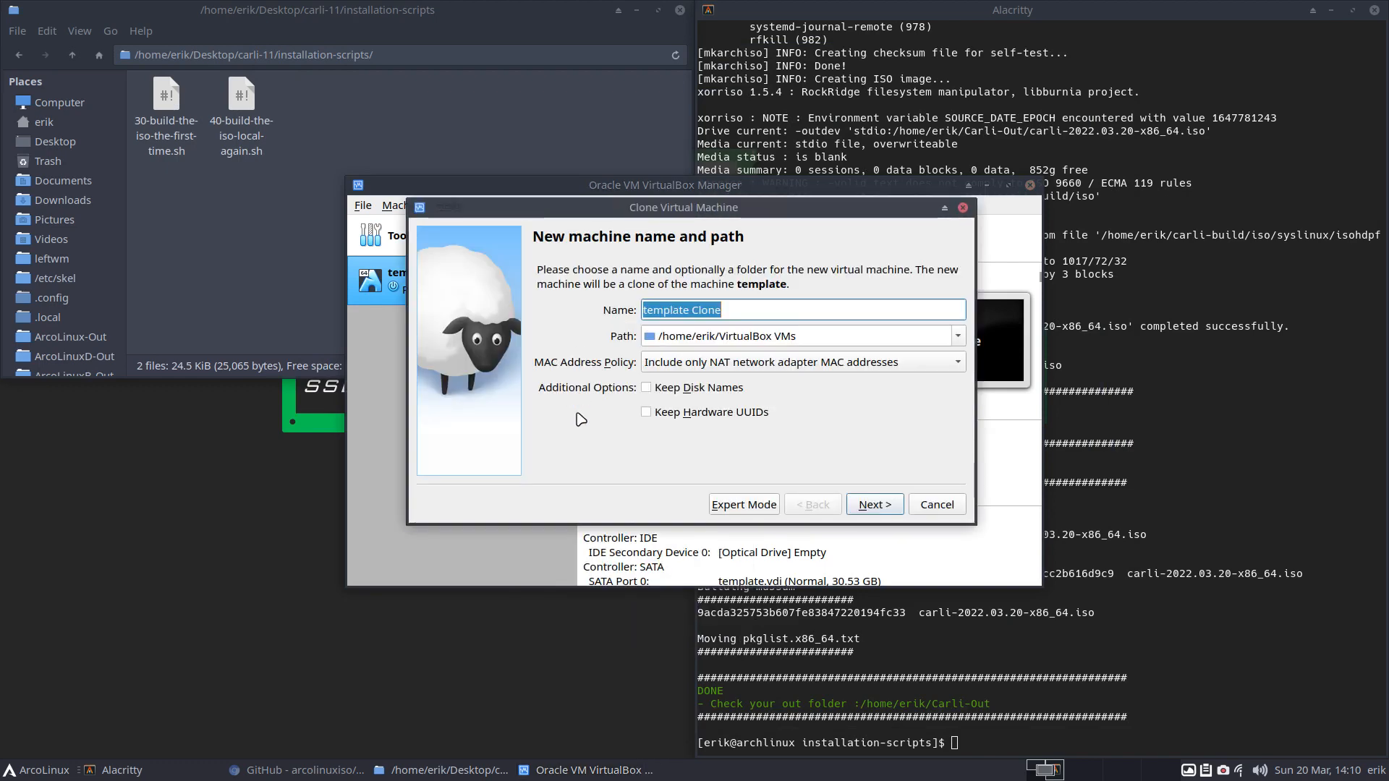
text(Carli)
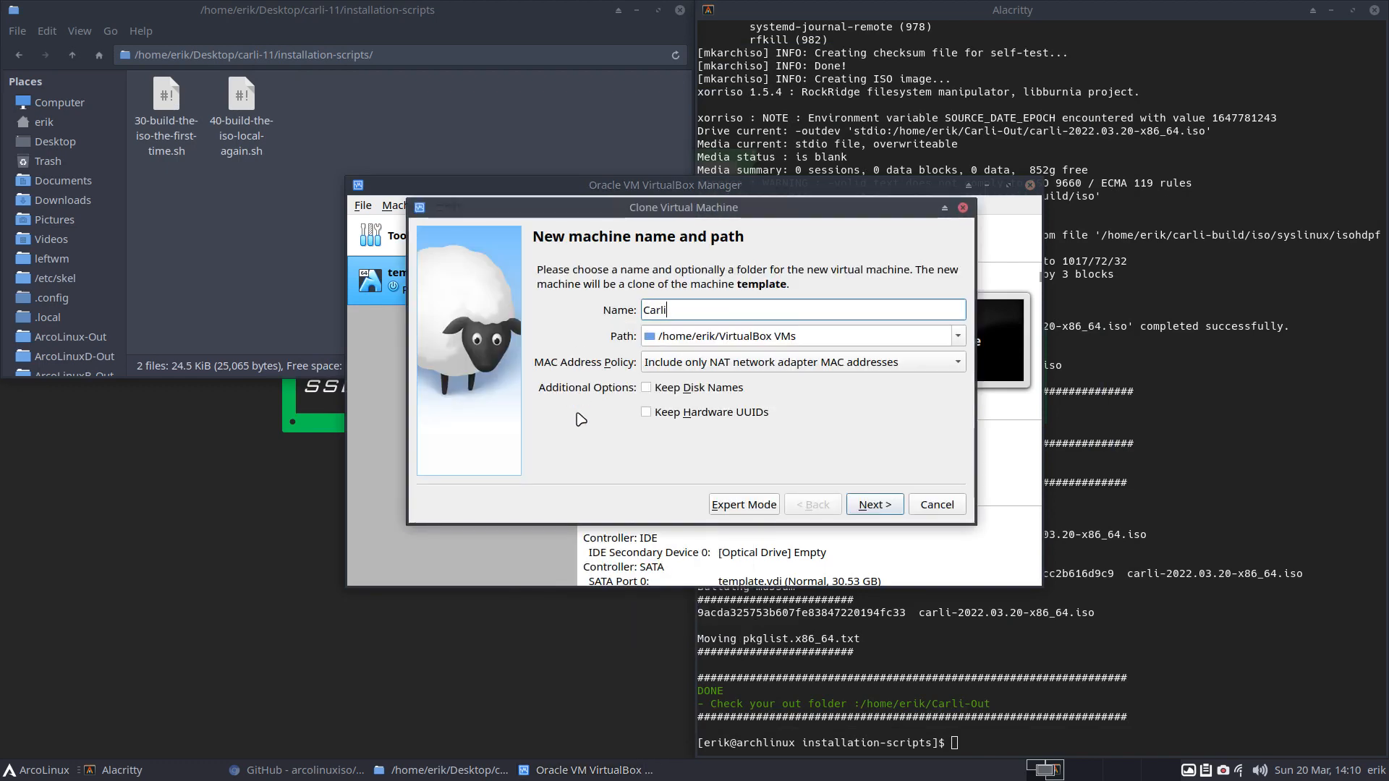
text(11)
key(Return)
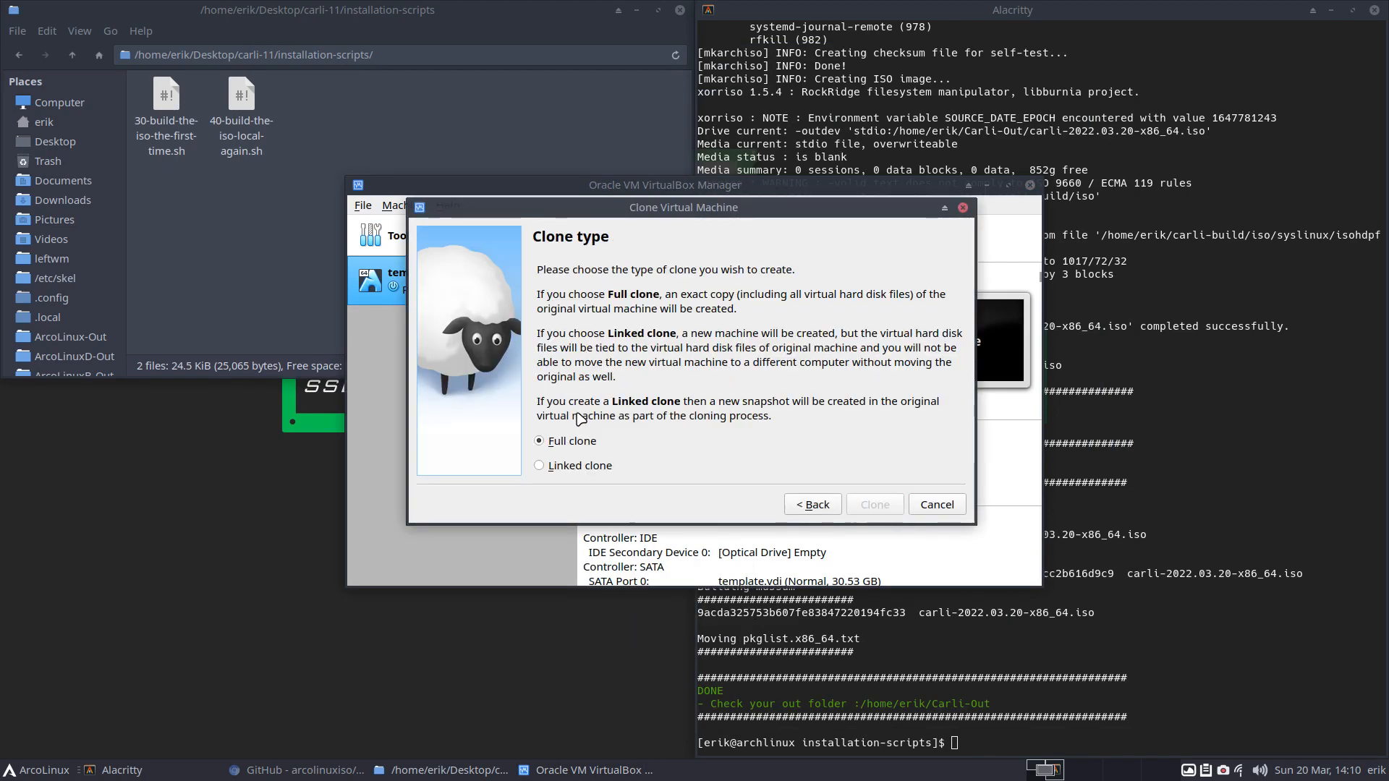
key(Return)
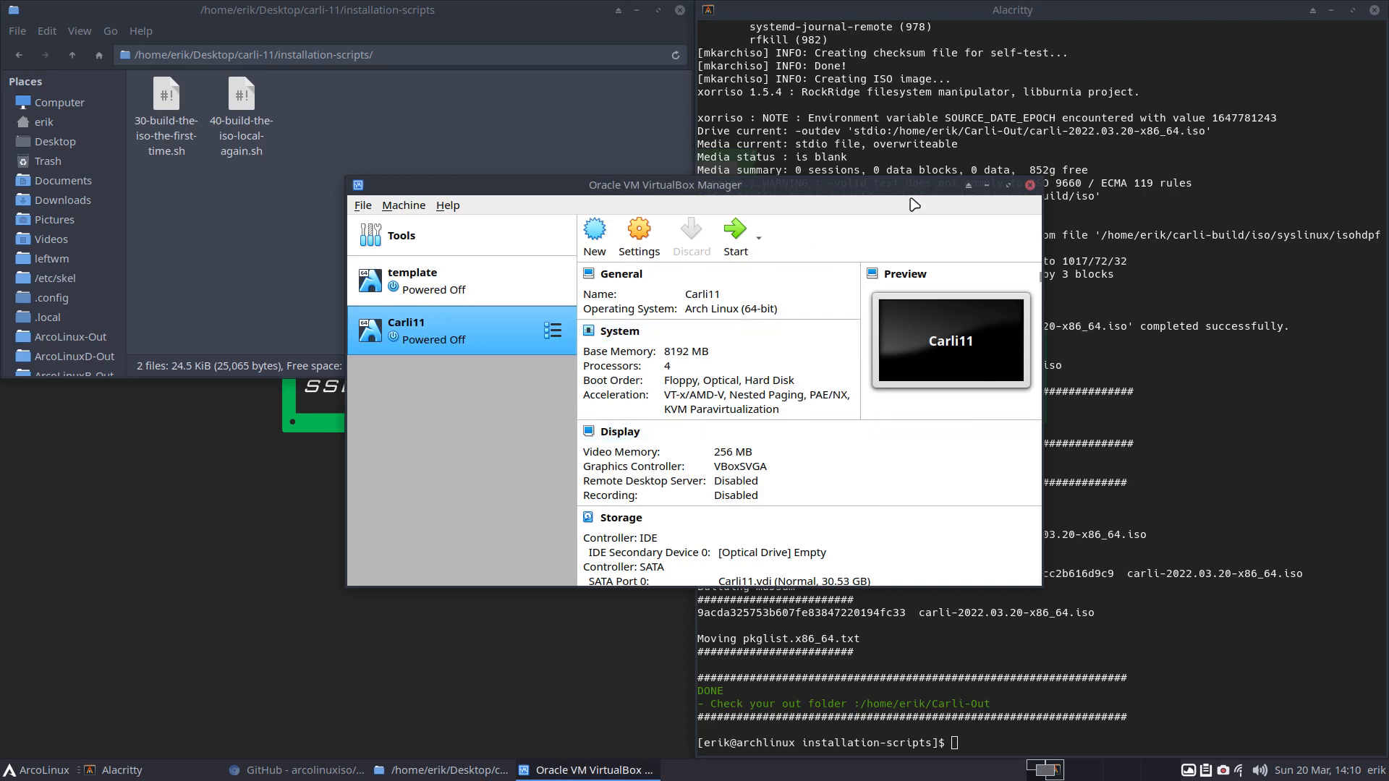
Step: Attach carli-2022.03.20-x86_64.iso from Carli-Out to Carli11's optical drive and start the machine
double_click(926, 191)
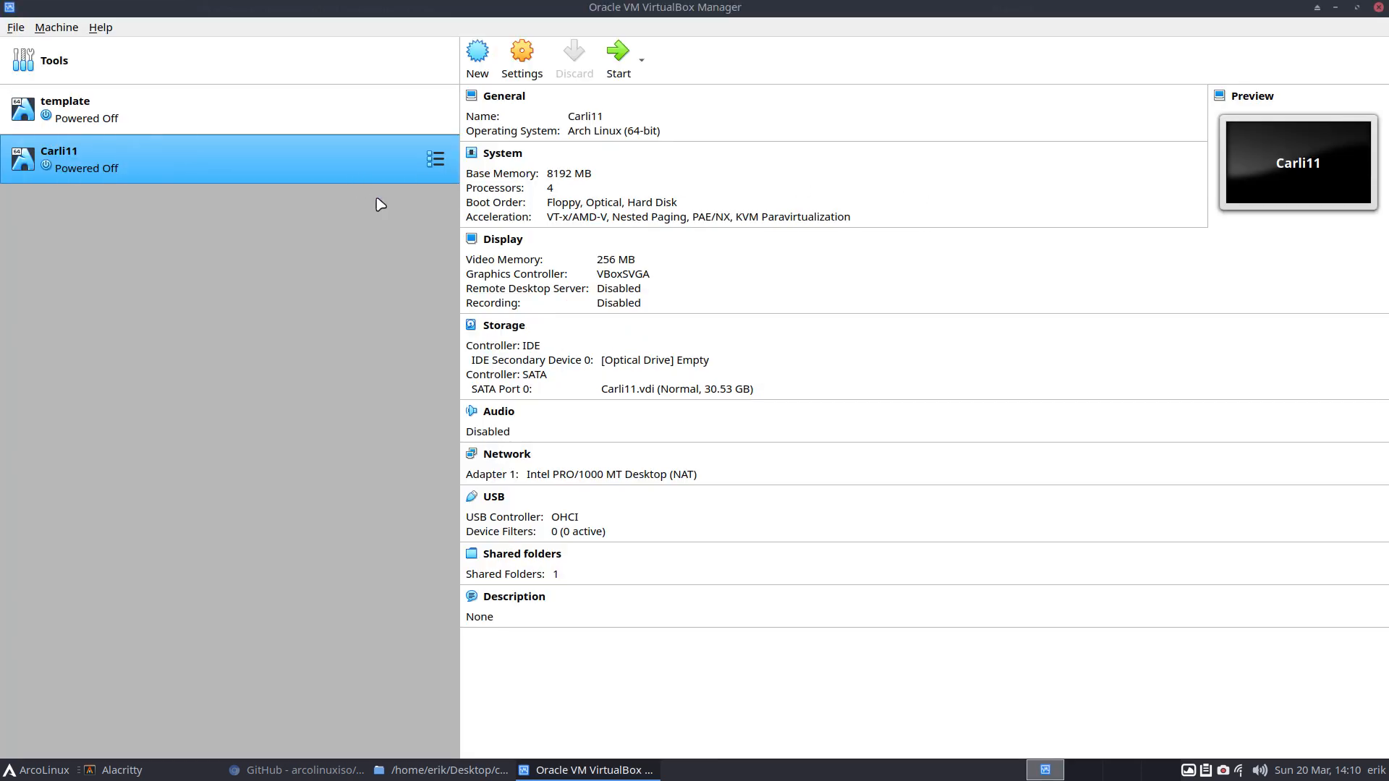
click(661, 370)
click(720, 396)
click(310, 111)
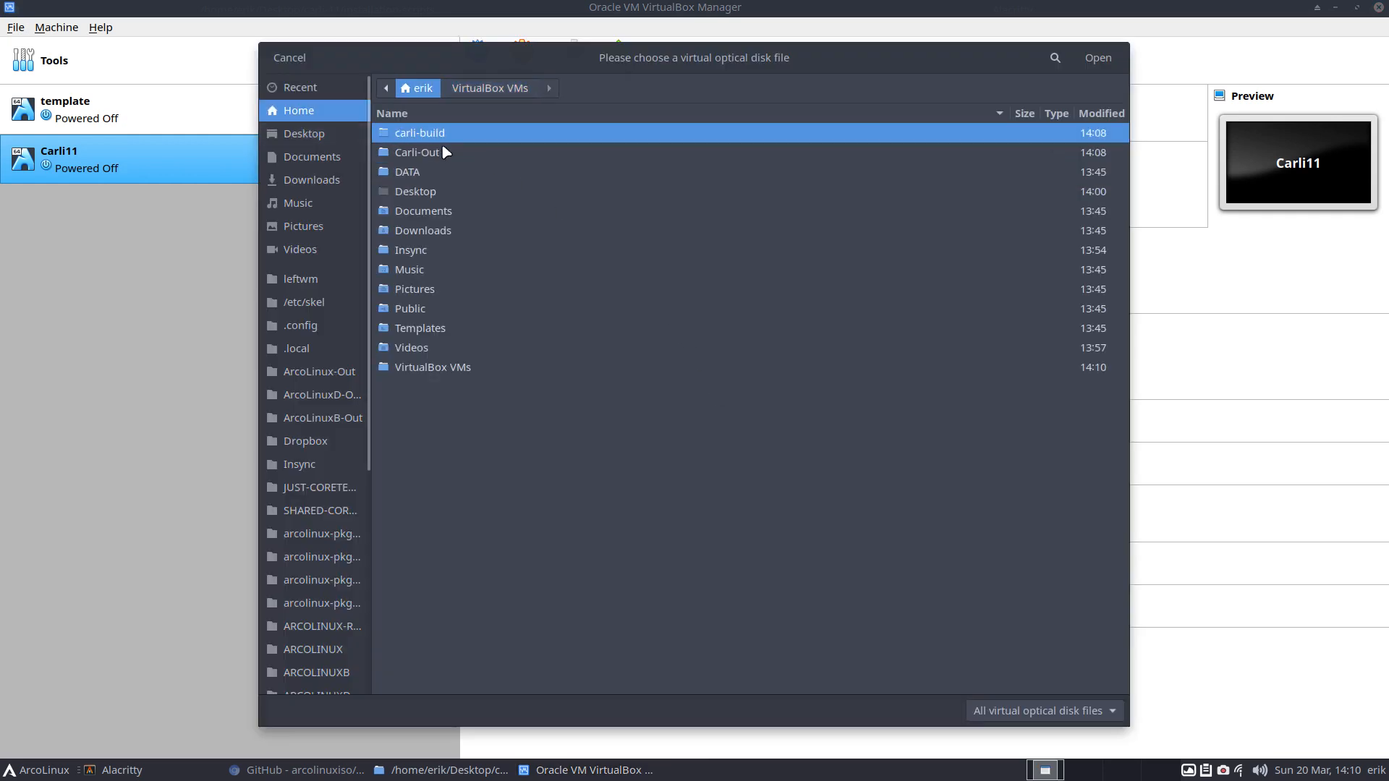
double_click(442, 150)
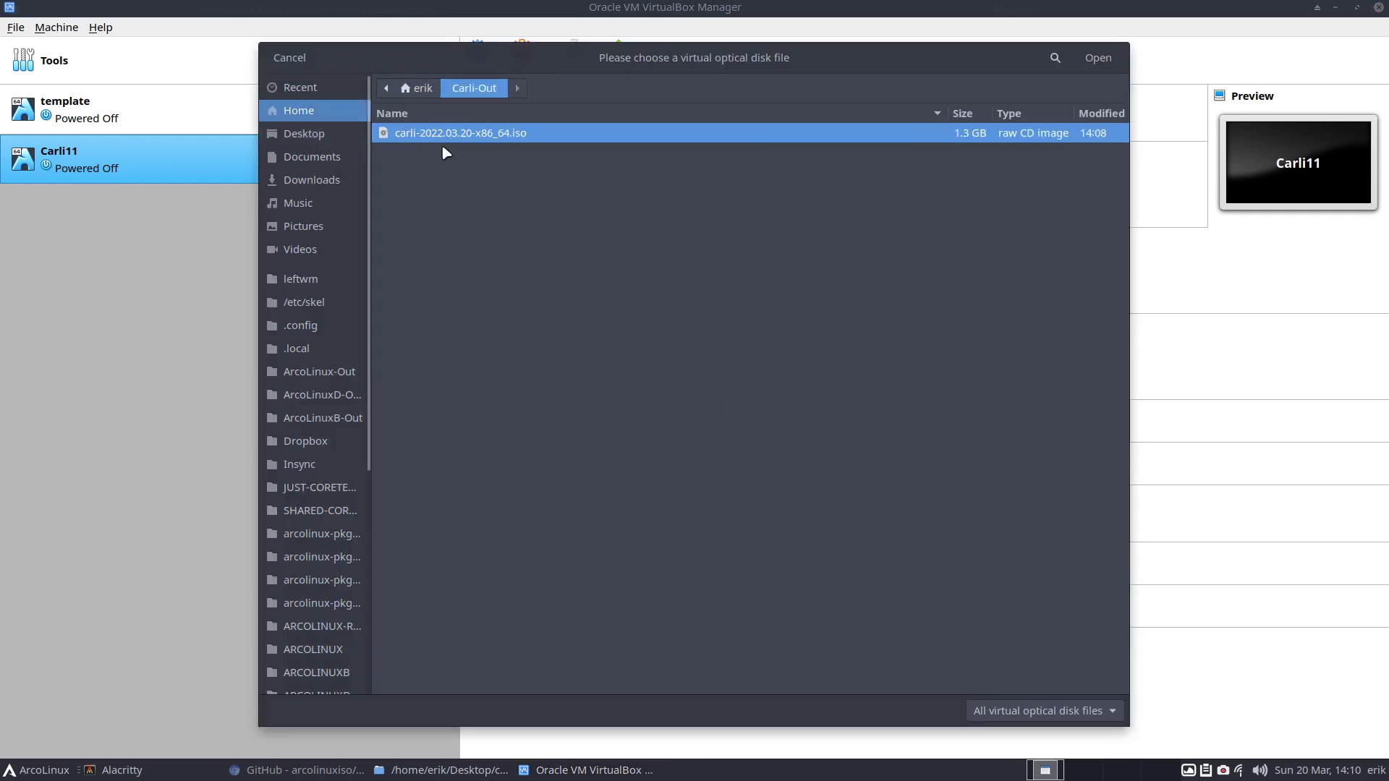
click(1098, 58)
click(617, 57)
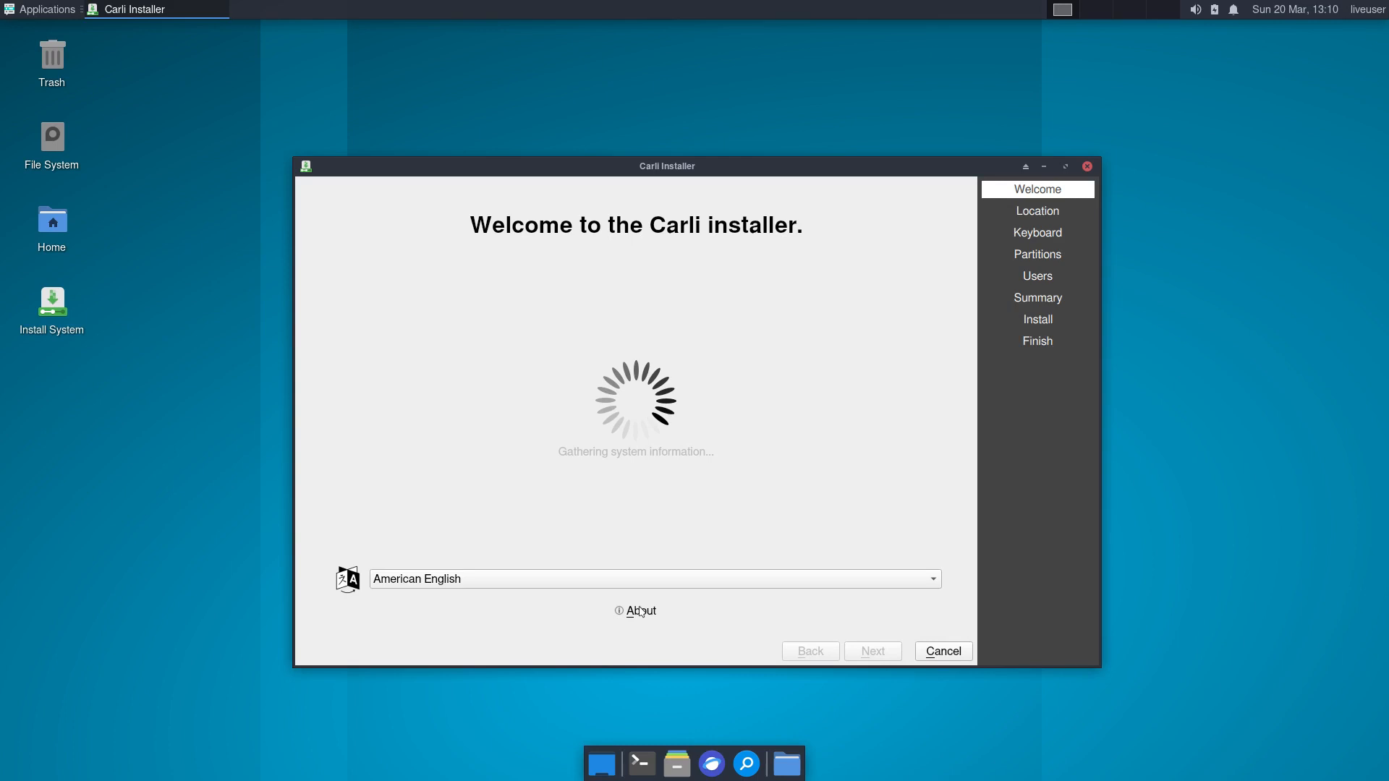
Step: View the installer's About info, keep Europe/Brussels on Location, and select the Belgian keyboard layout
click(641, 611)
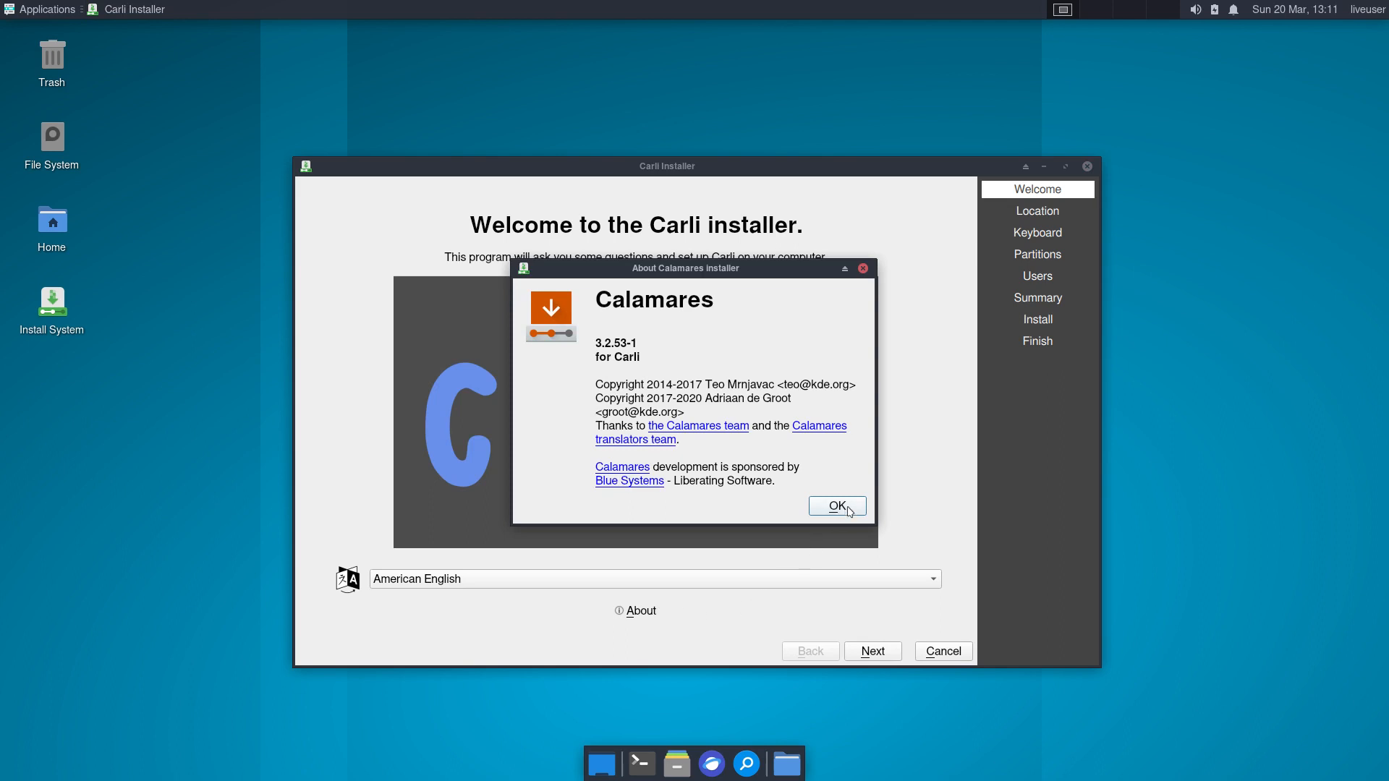
click(838, 507)
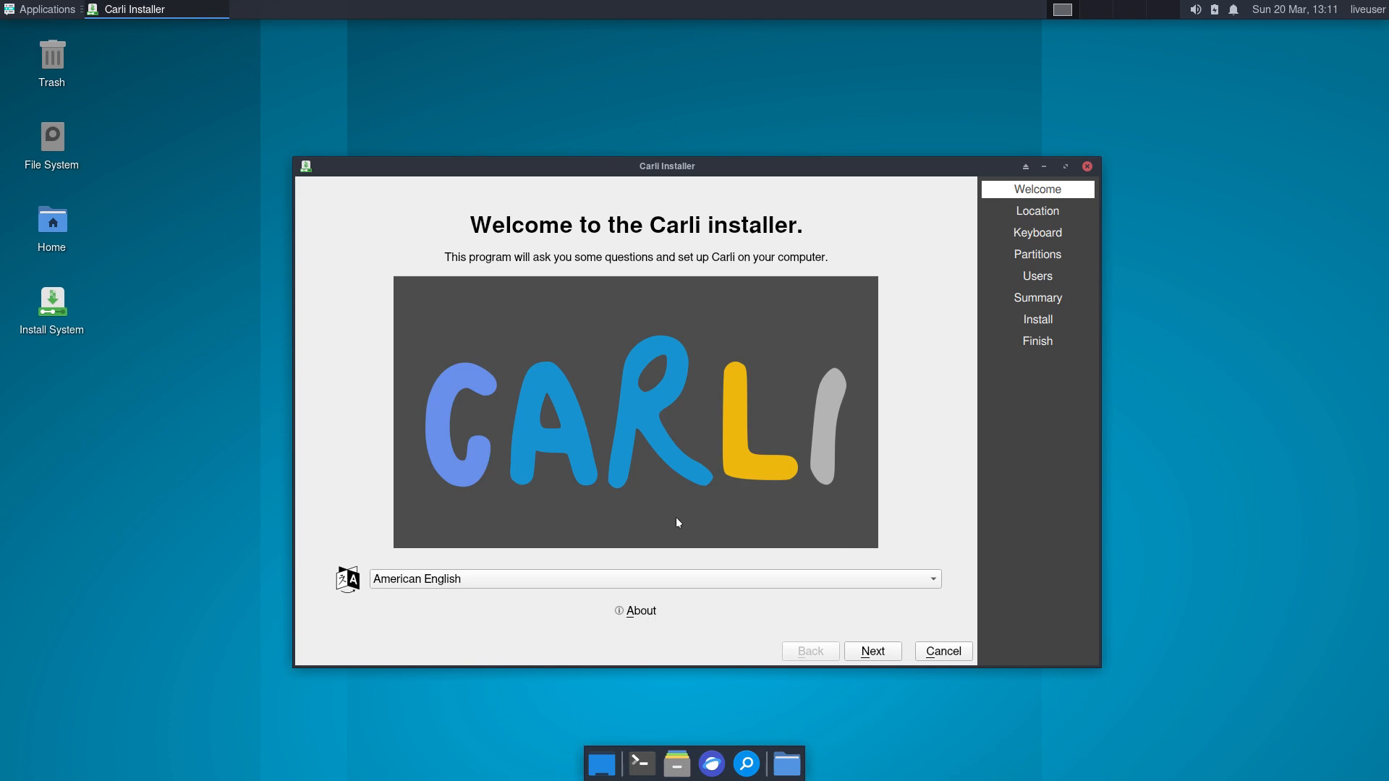
click(881, 655)
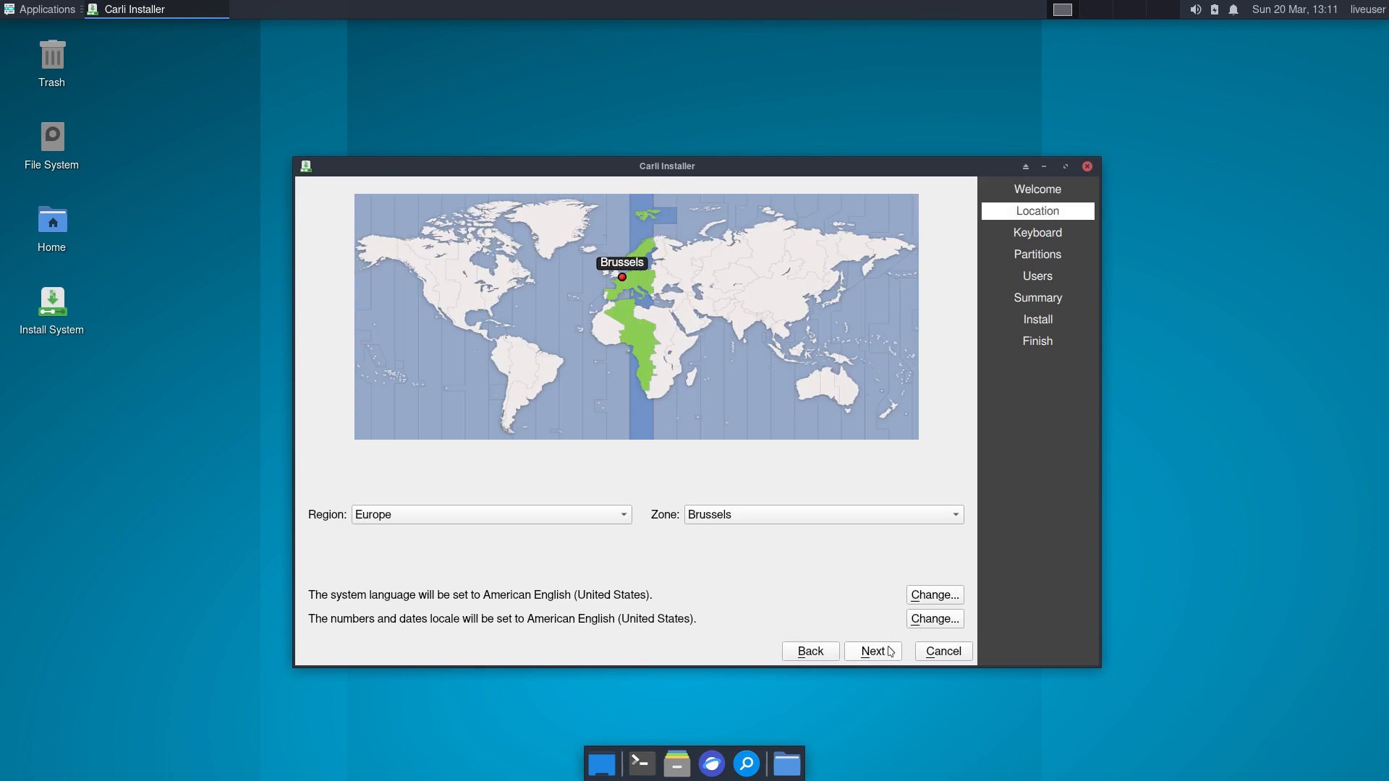
click(888, 655)
scroll(440, 464, up, 3)
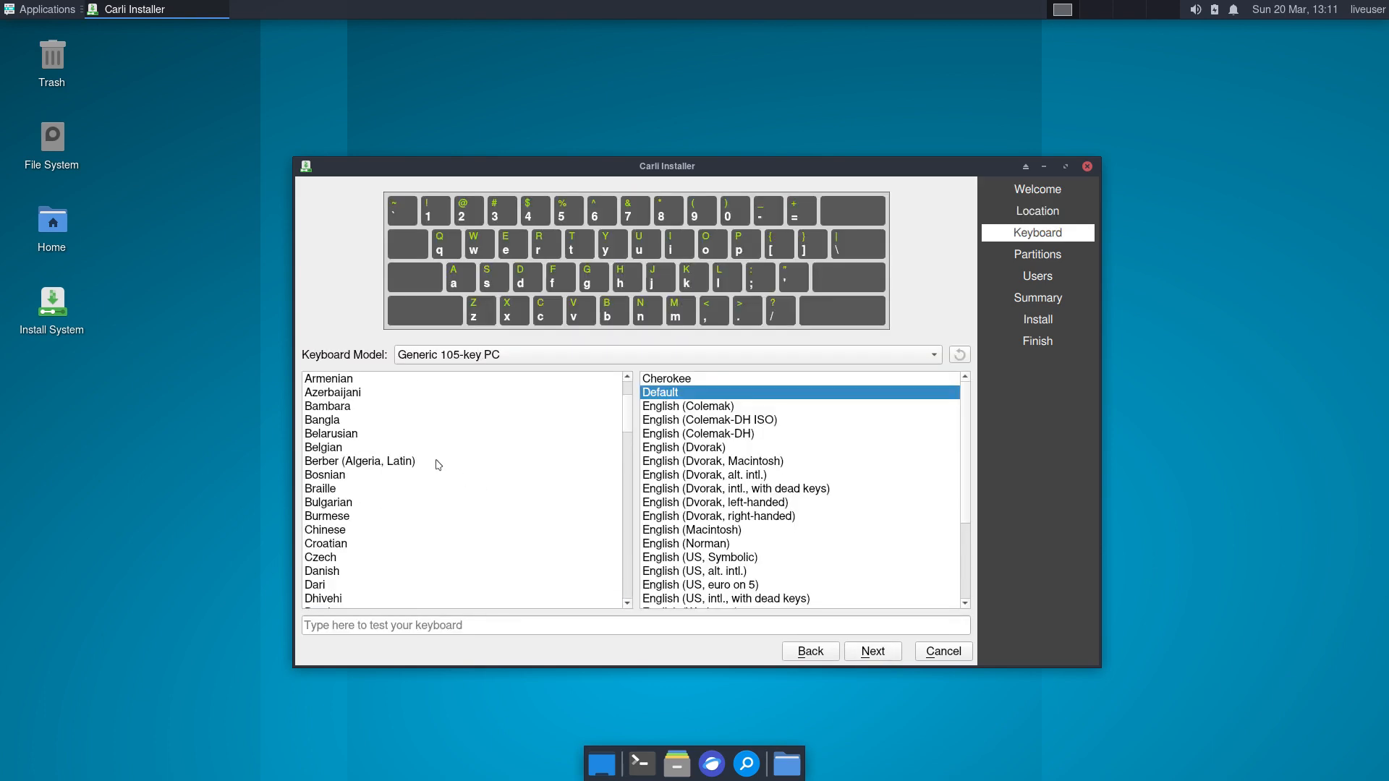
click(439, 449)
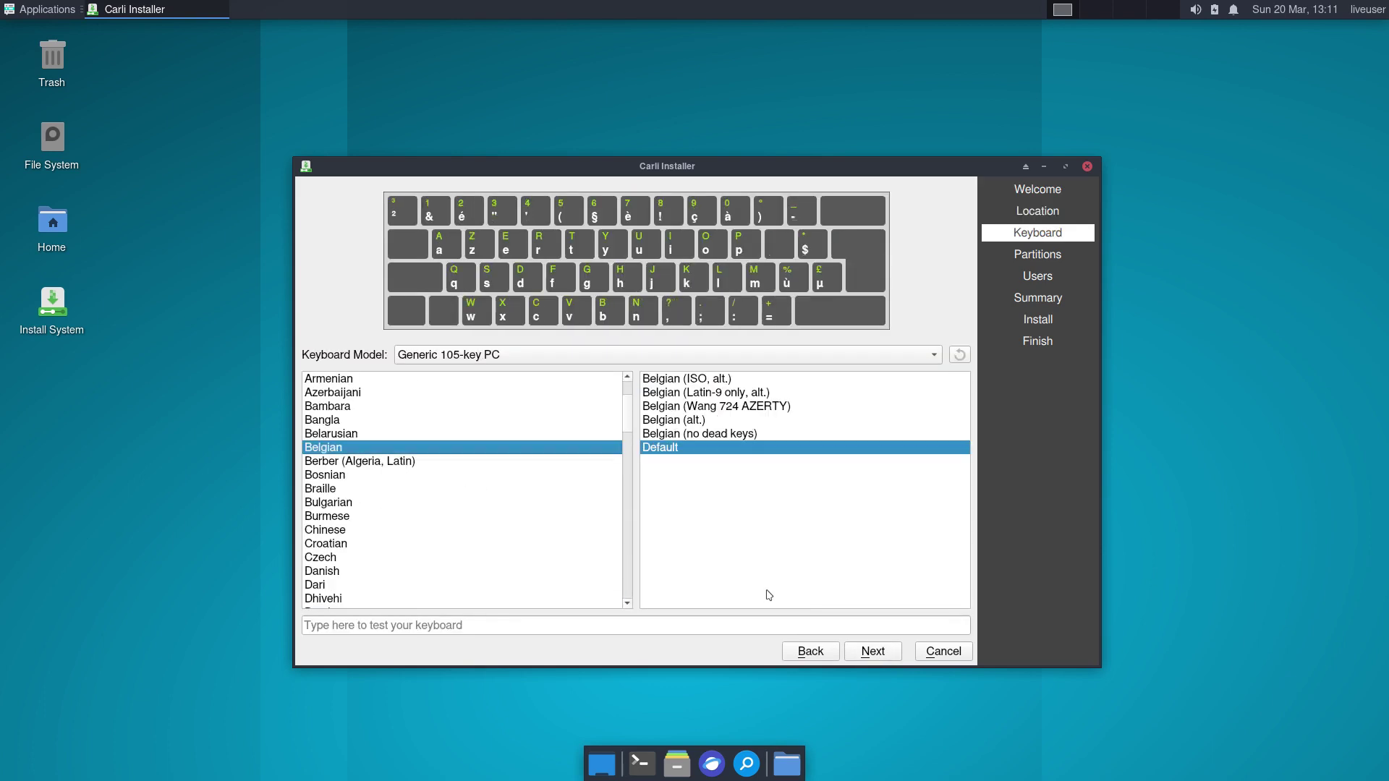
Step: Try manual partitioning, go back, and choose to erase the entire disk instead
click(883, 654)
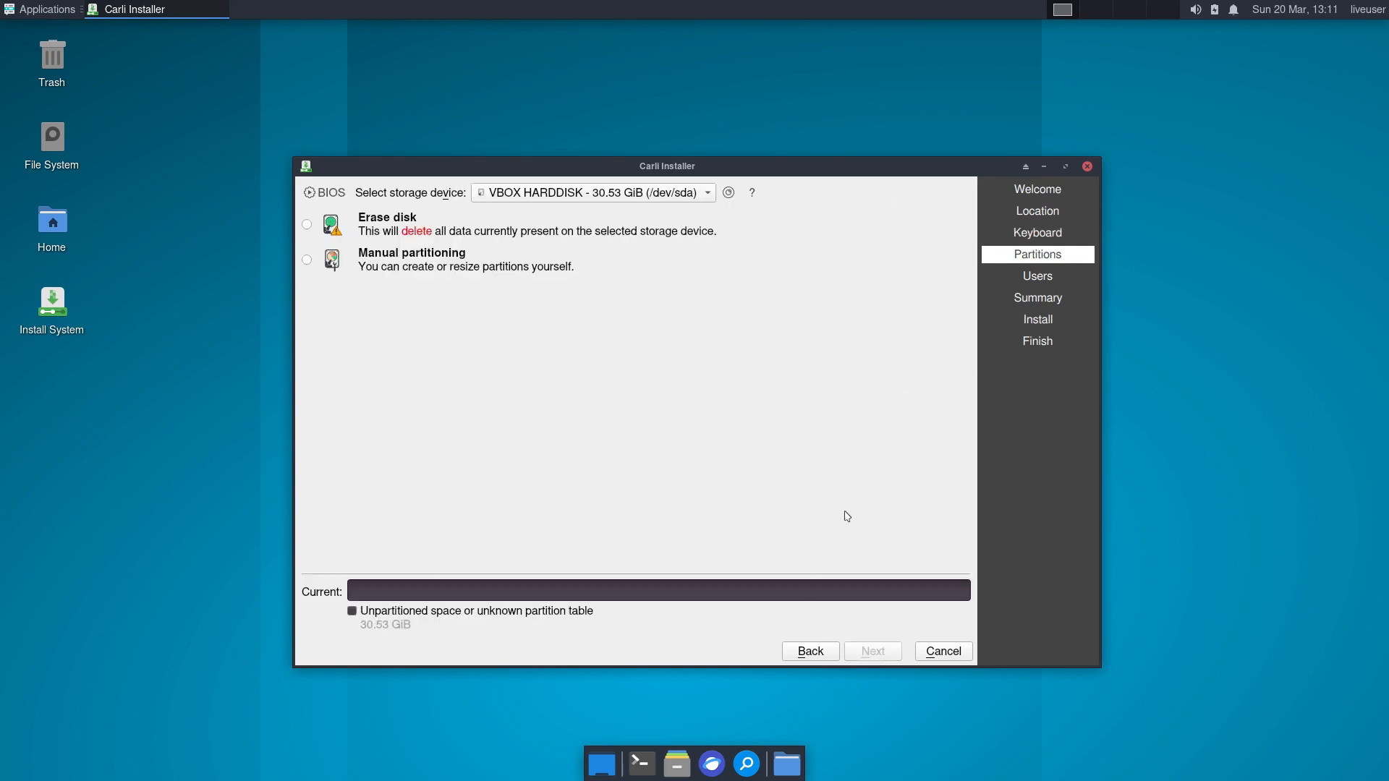
click(314, 261)
click(874, 652)
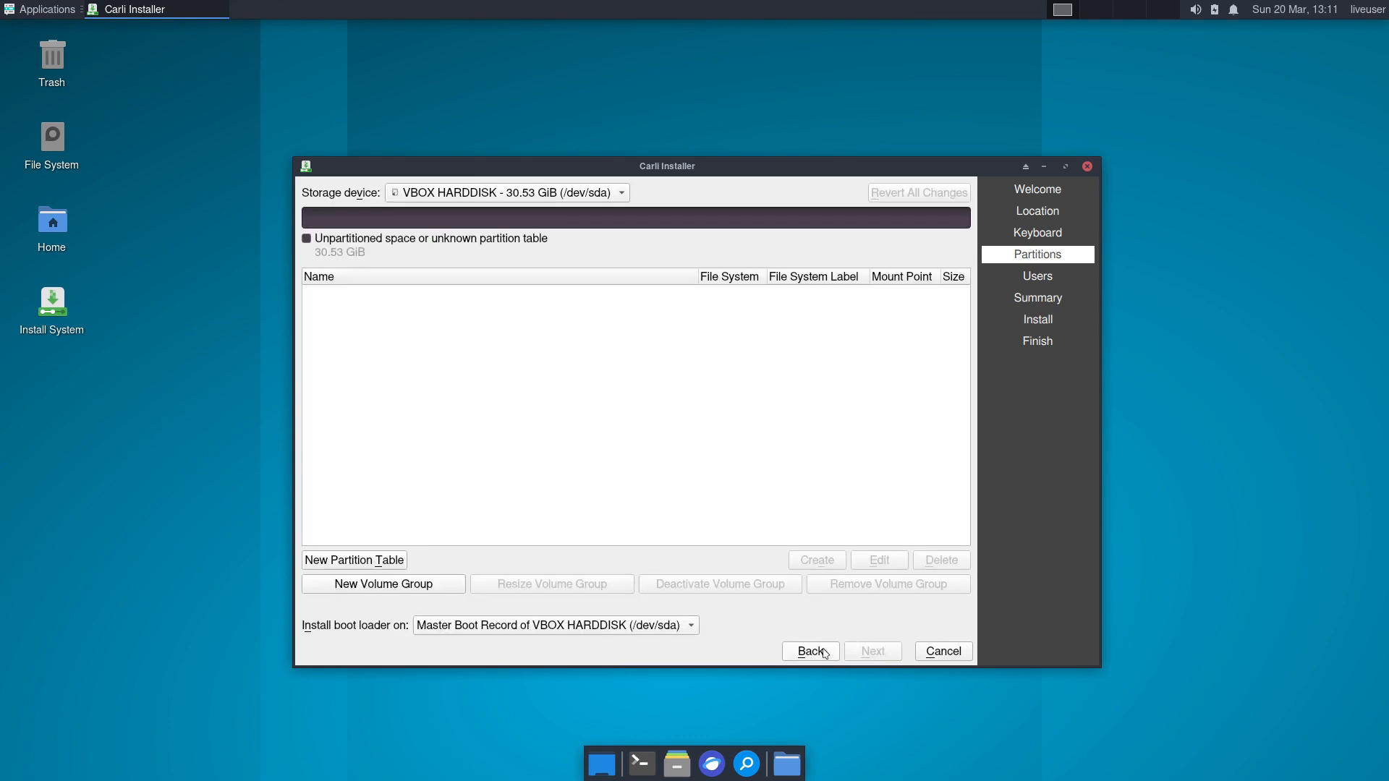
click(824, 651)
click(393, 228)
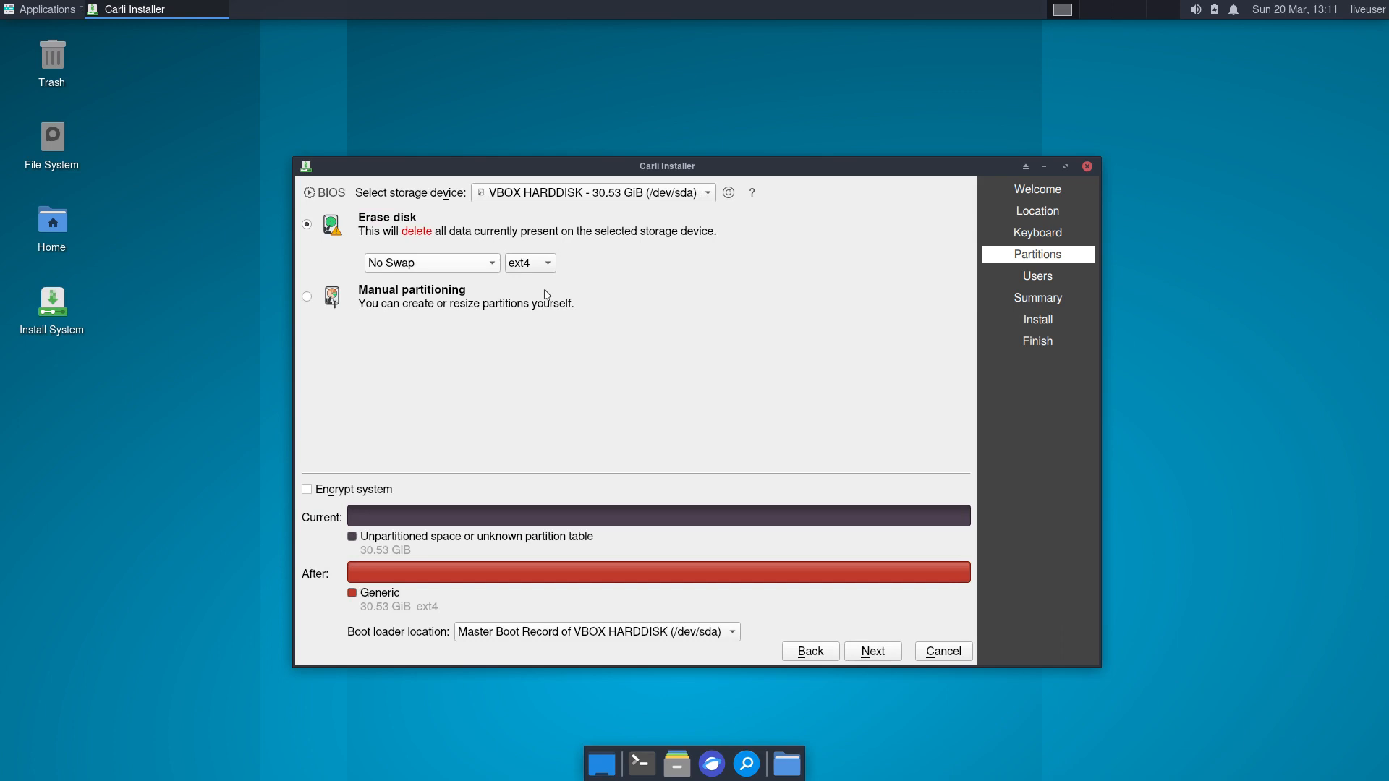
click(868, 654)
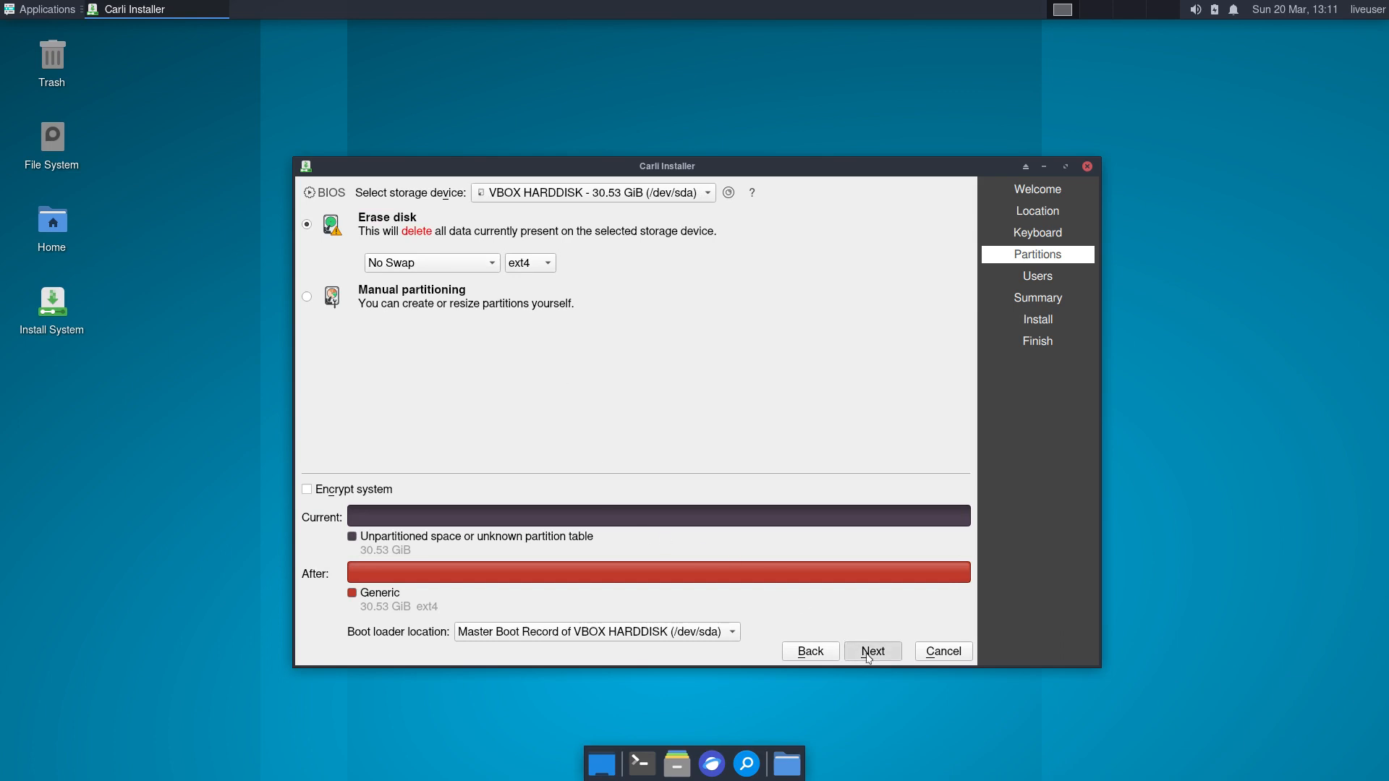
text(erik)
Step: Fill in the user account name and password and continue to the installation summary
key(Tab)
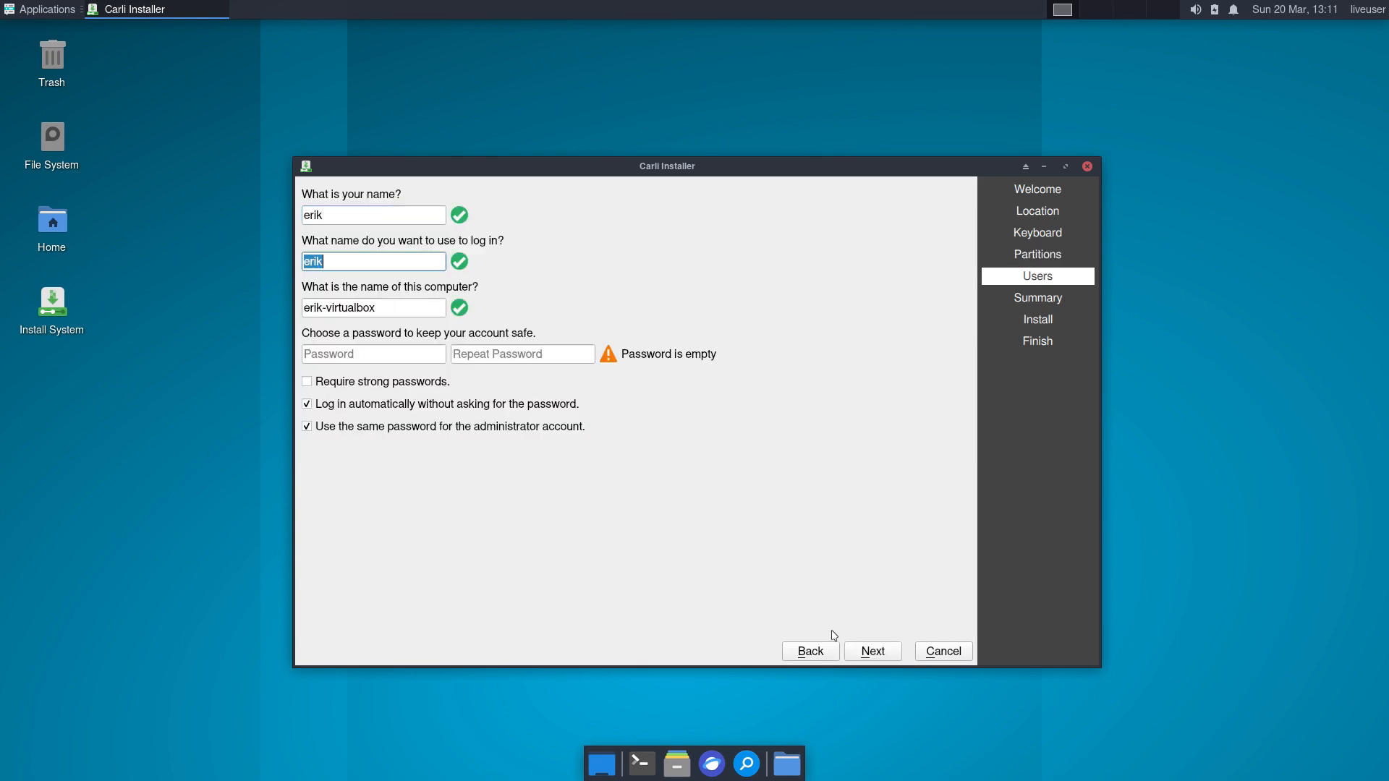
key(Tab)
key(Tab)
text(erik)
key(Tab)
text(erik)
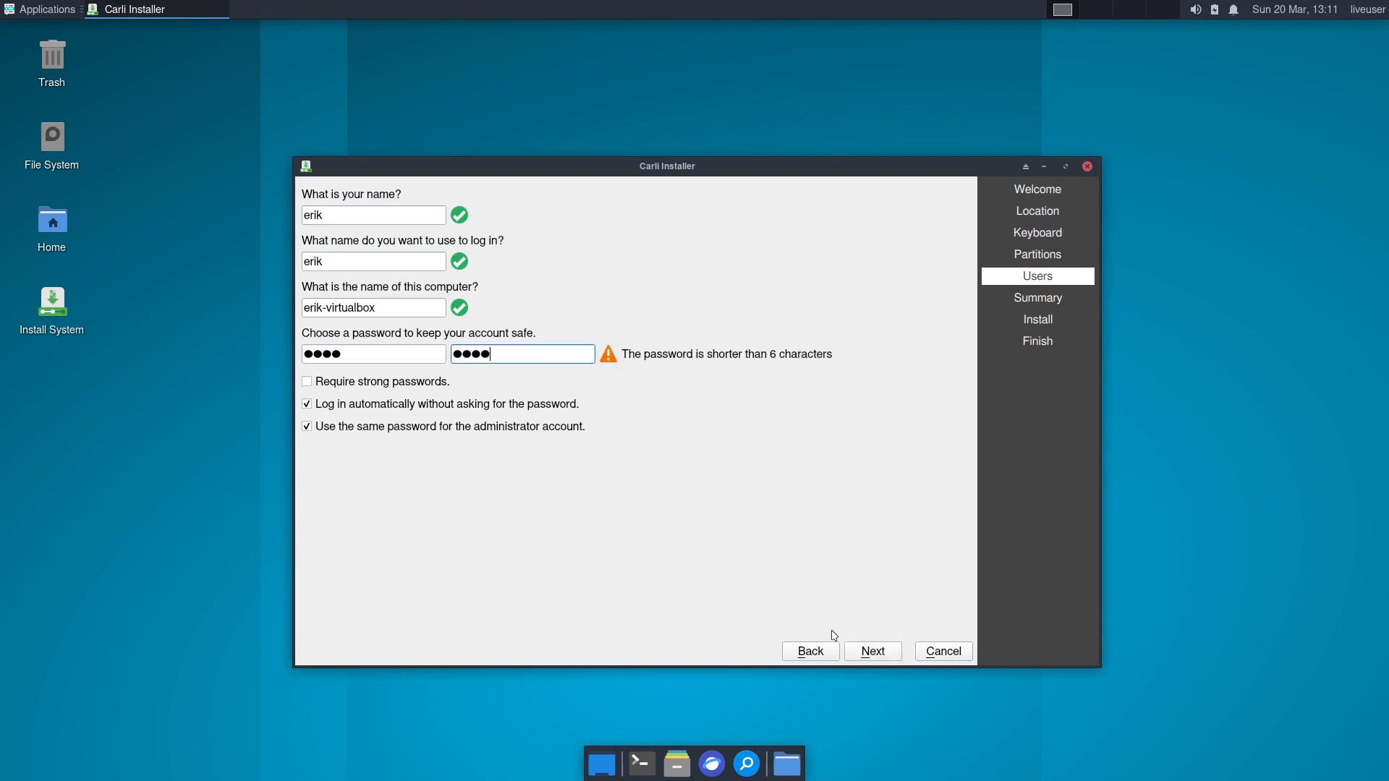
click(868, 651)
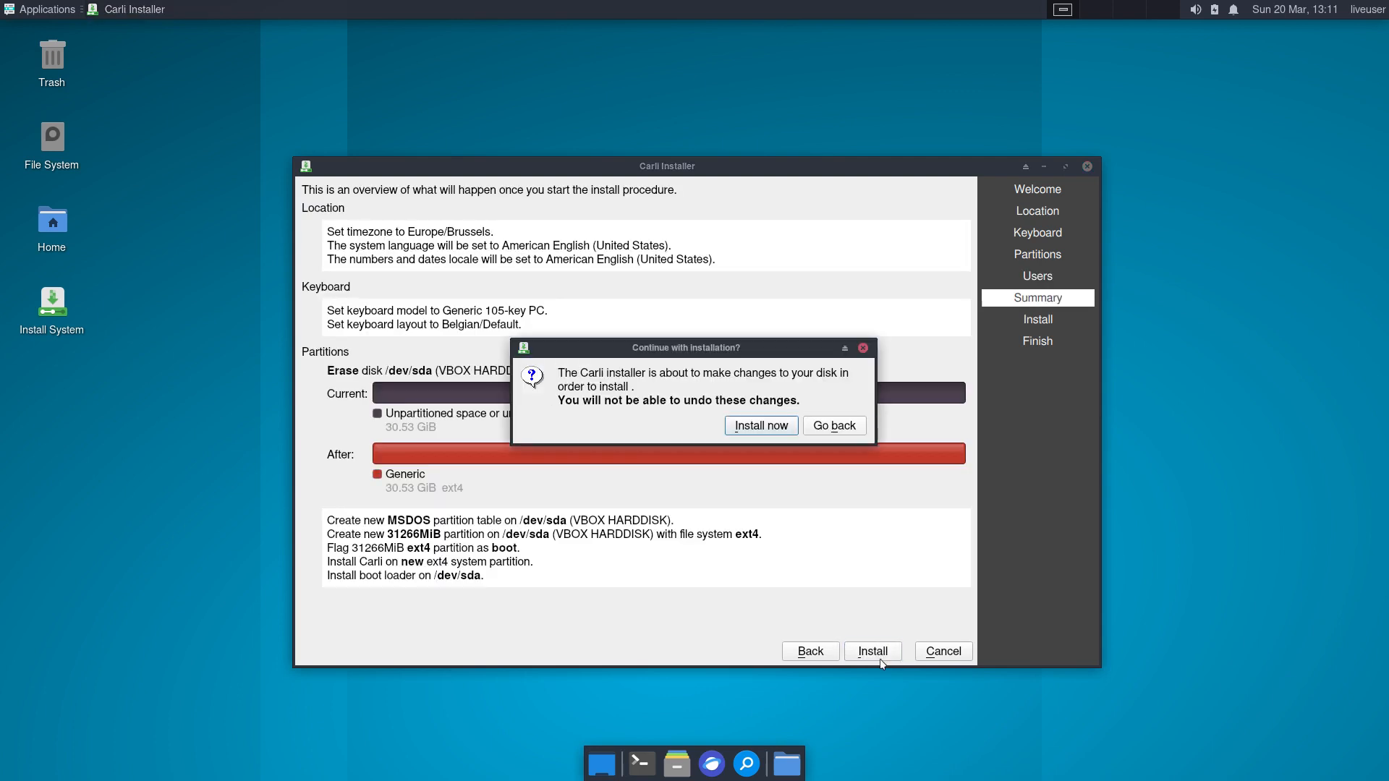
Step: Confirm Install now so the system image starts unpacking, briefly peeking at the applications menu
click(762, 426)
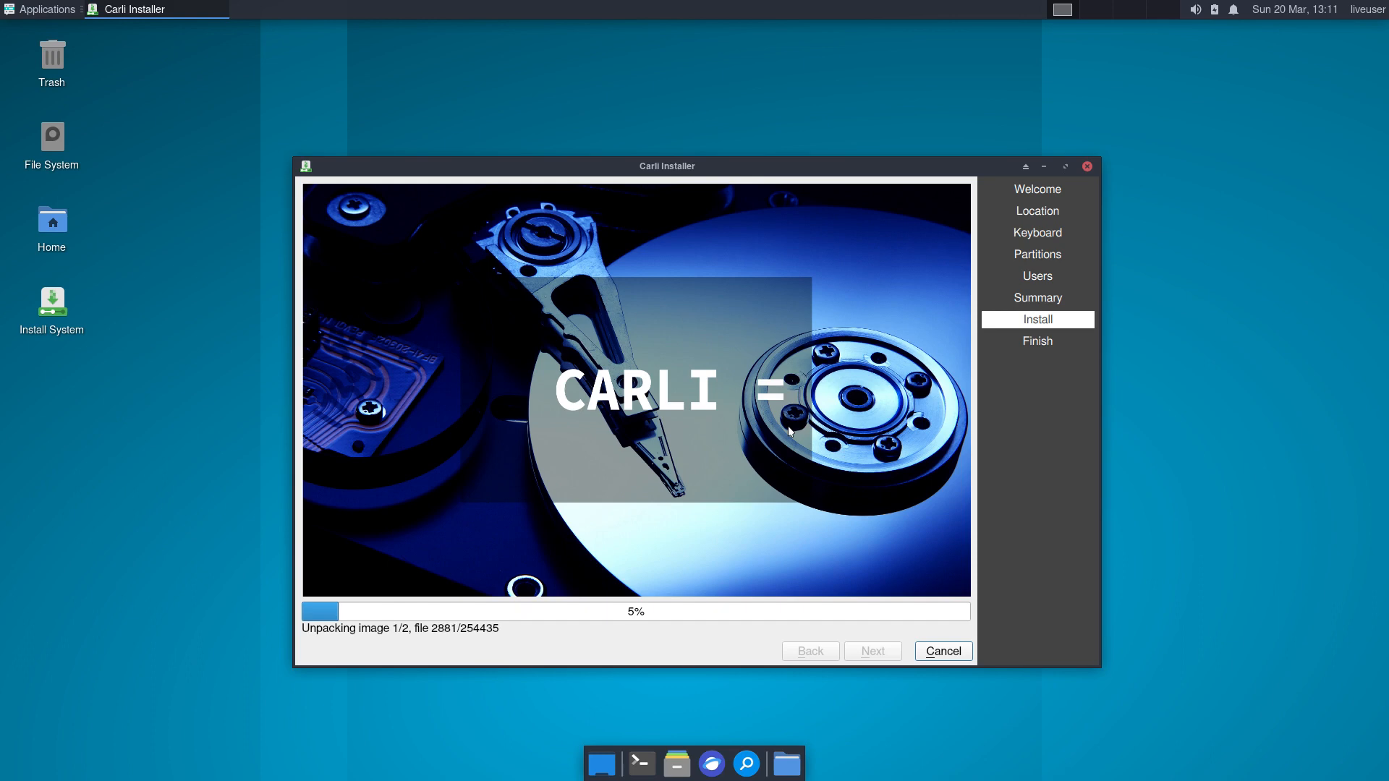
click(24, 15)
mouse_move(38, 219)
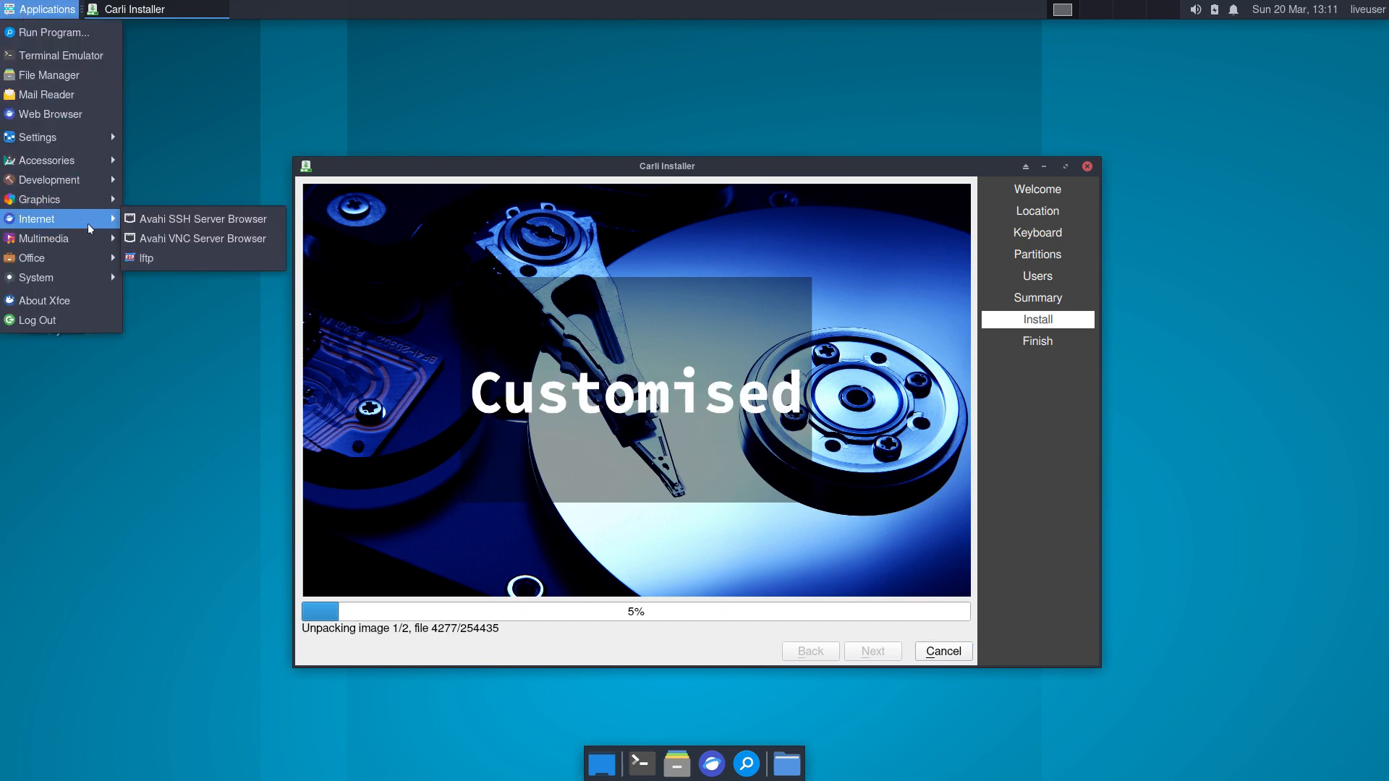
click(222, 177)
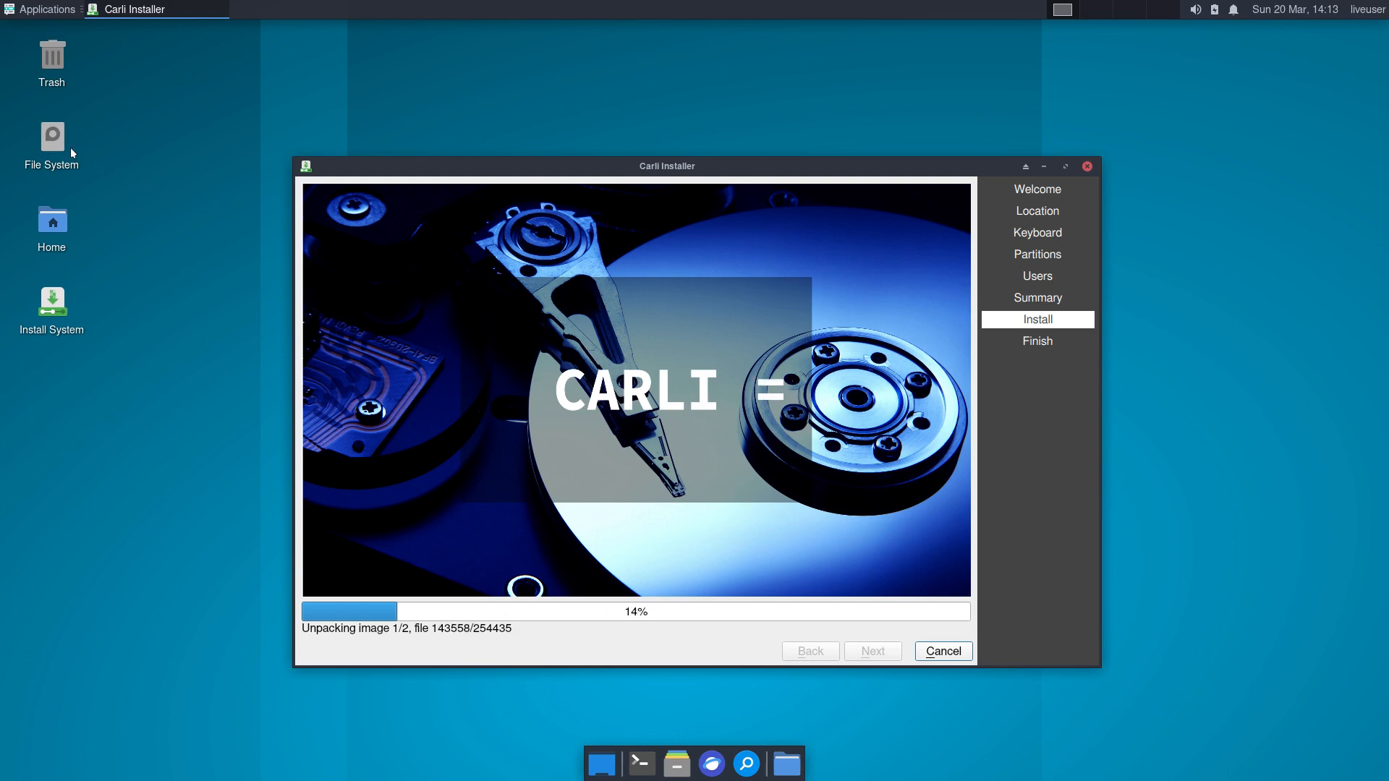
Step: Browse the live system's /run/archiso airootfs, bootmnt and cowspace folders
click(51, 145)
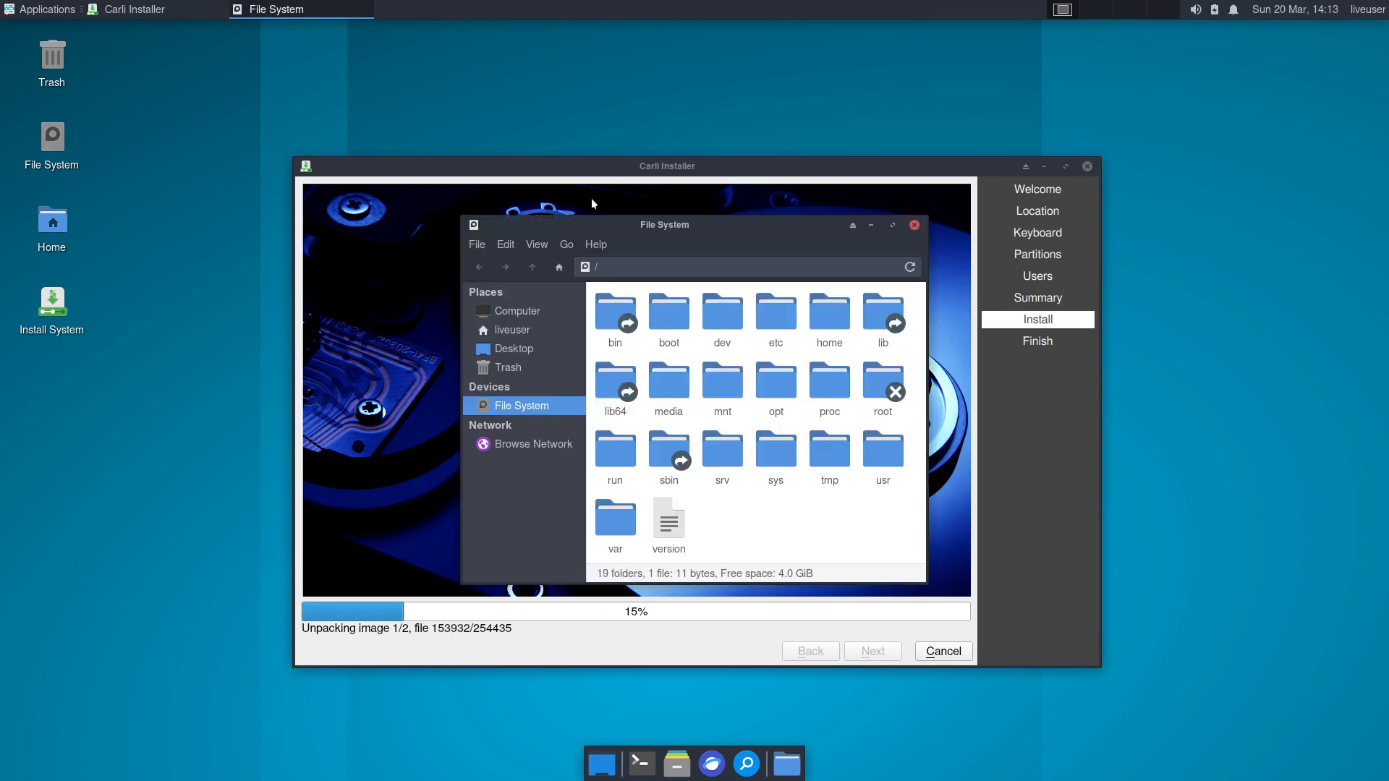
drag(713, 224, 363, 77)
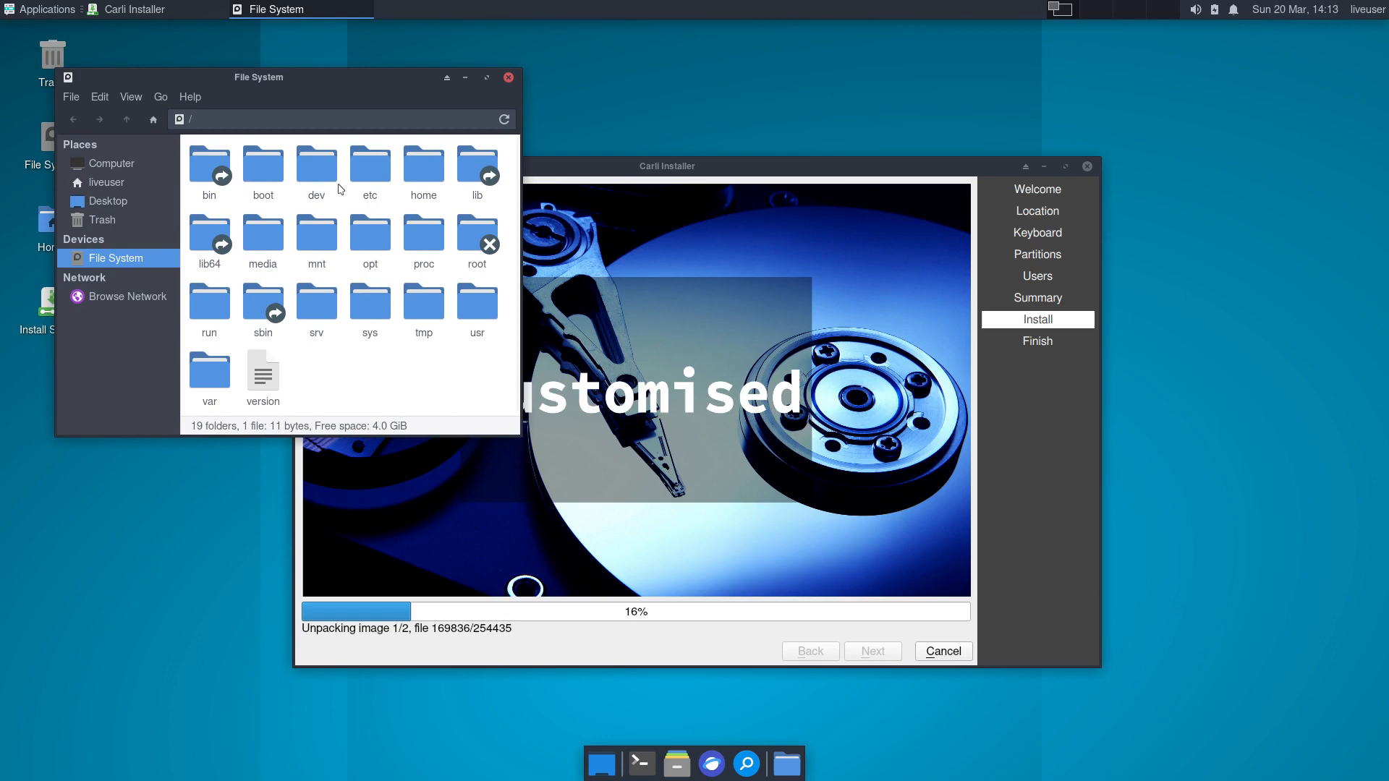
double_click(212, 304)
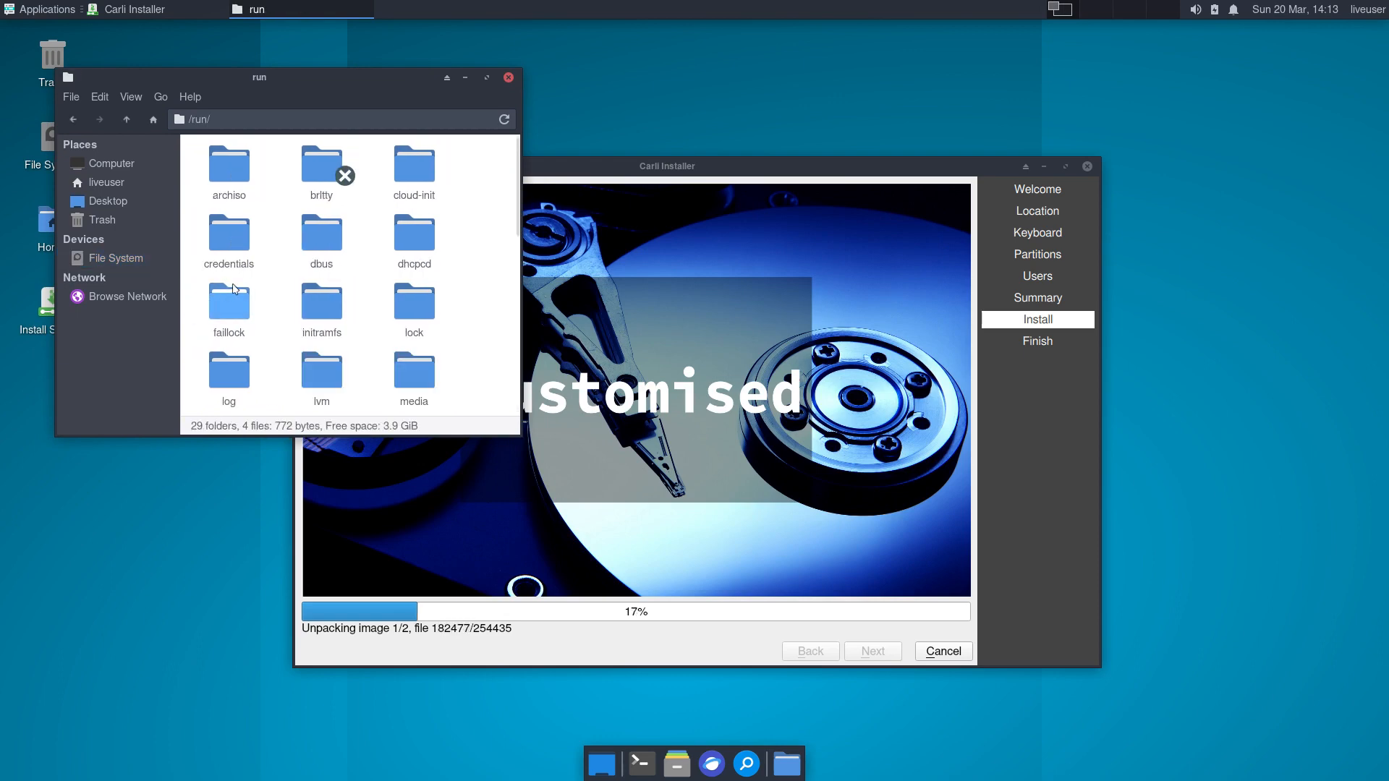
double_click(229, 167)
click(221, 175)
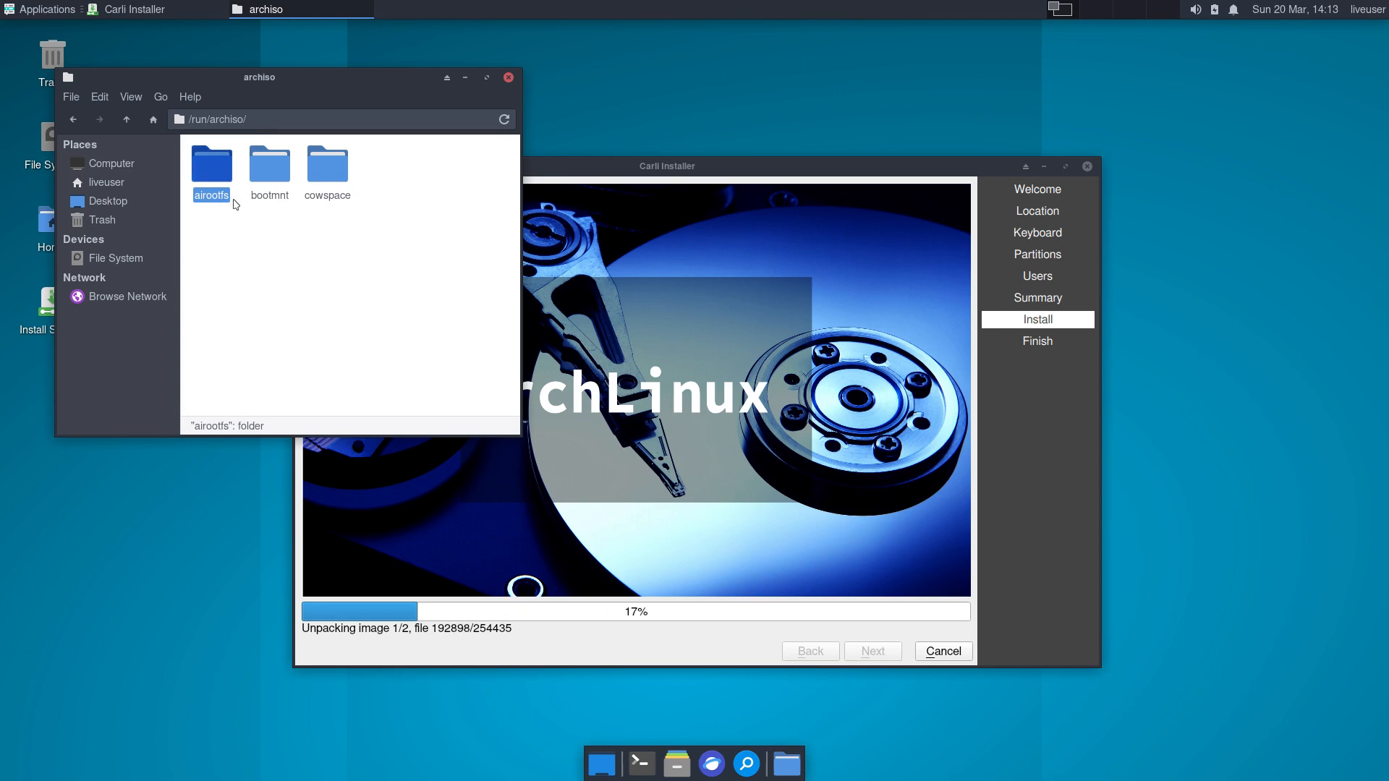
double_click(225, 174)
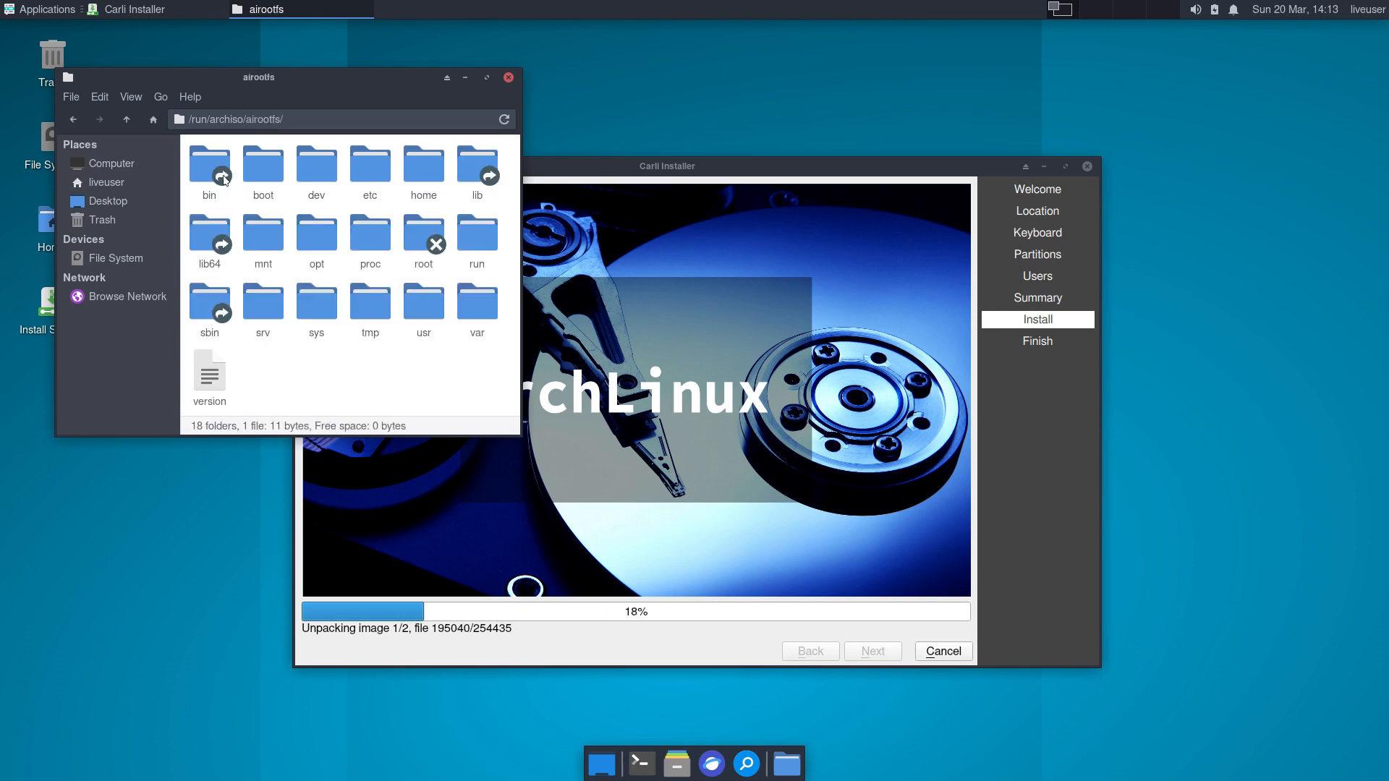
click(125, 119)
double_click(272, 168)
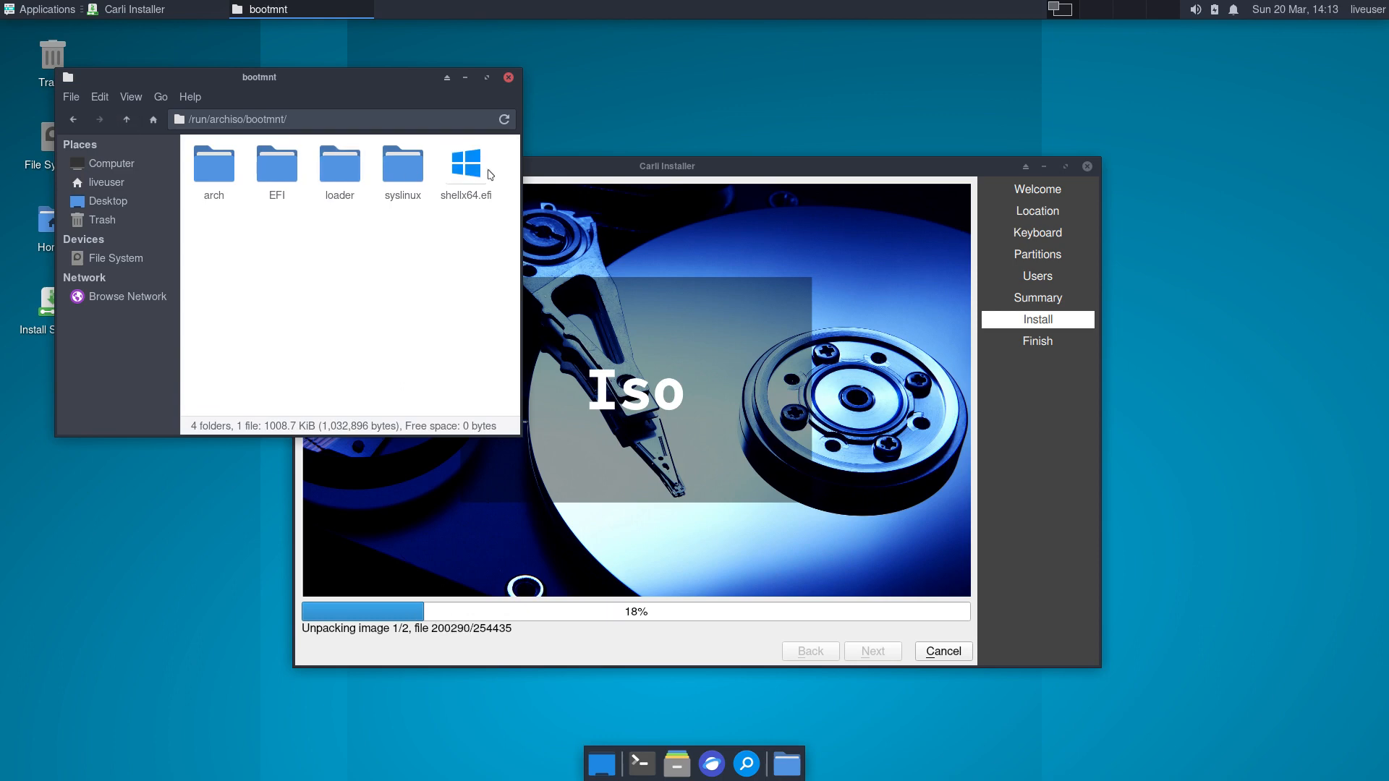
click(128, 120)
click(346, 169)
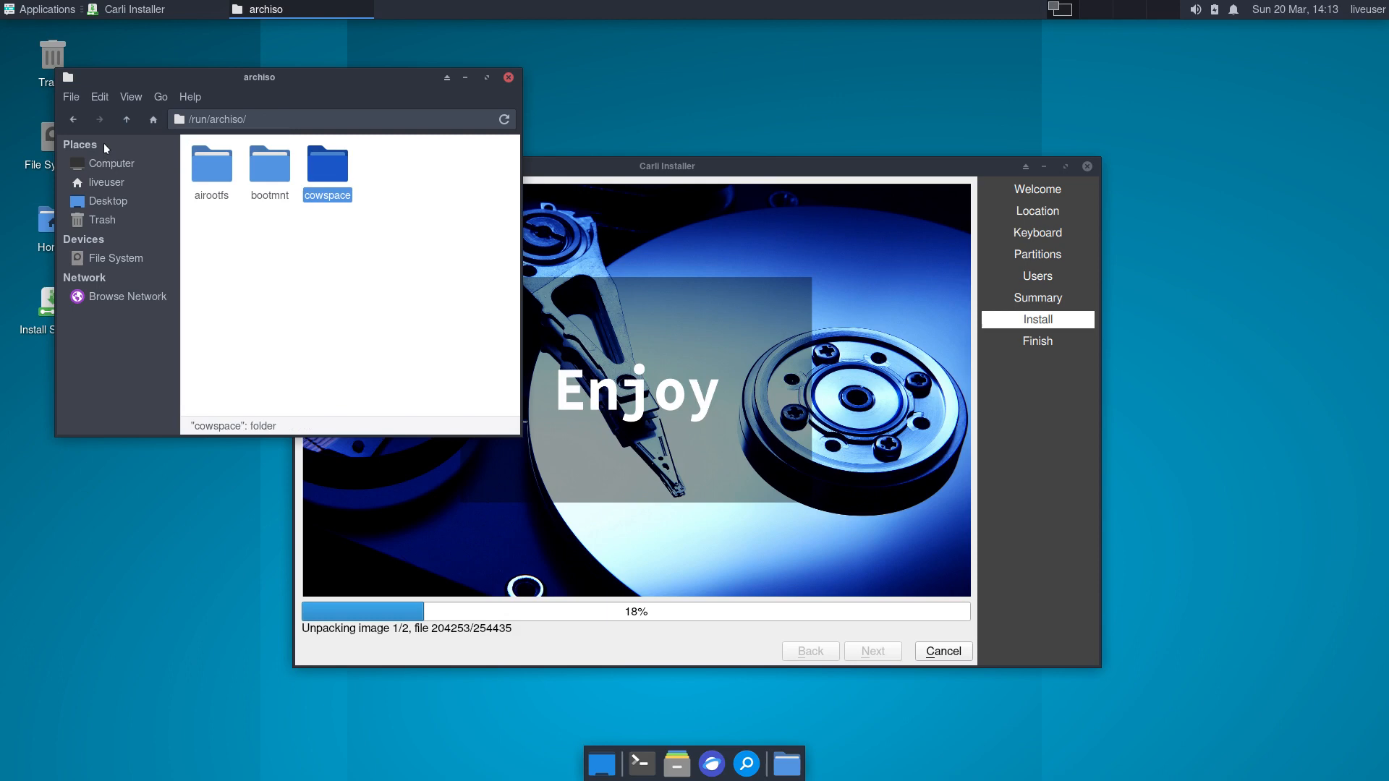
click(127, 119)
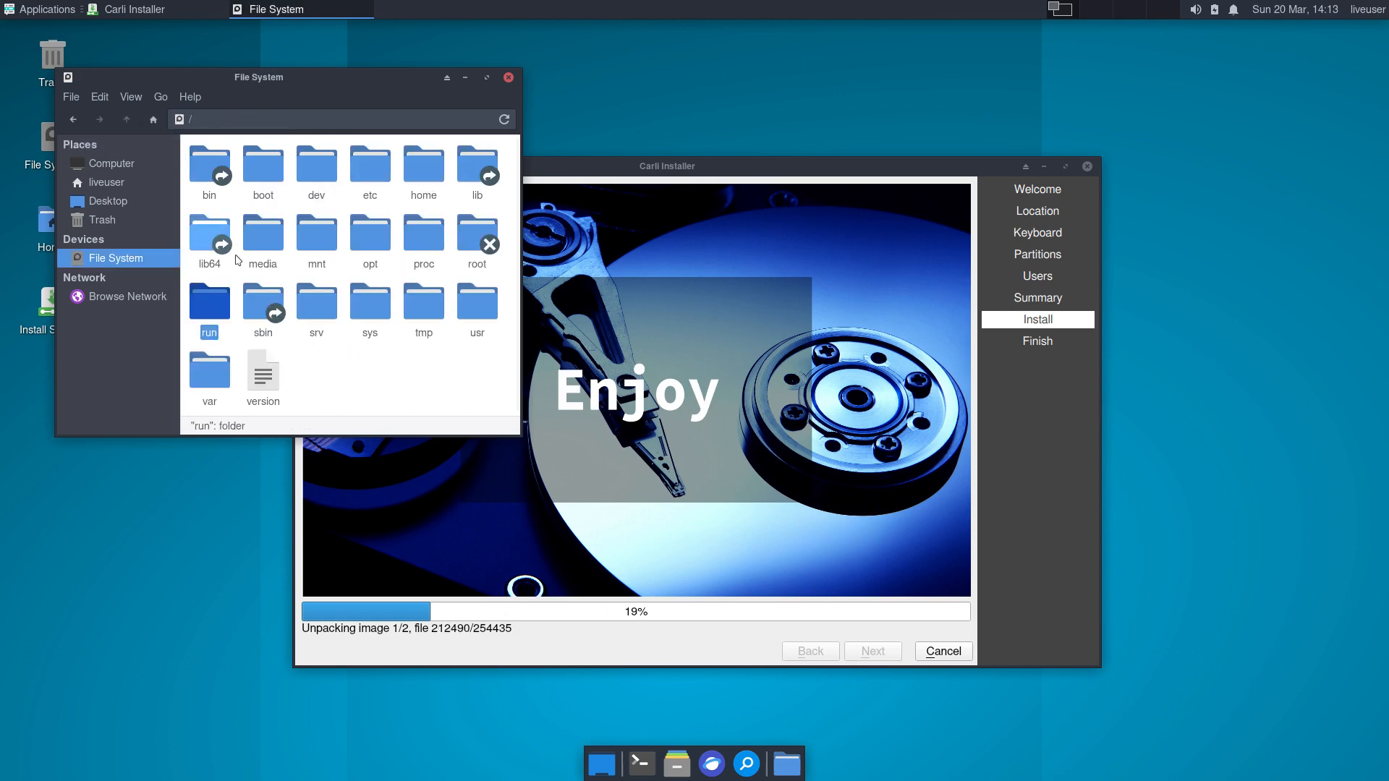
Step: Open /tmp/calamares-root-ppu1pjvy holding the new system and bring the installer beside it
double_click(424, 309)
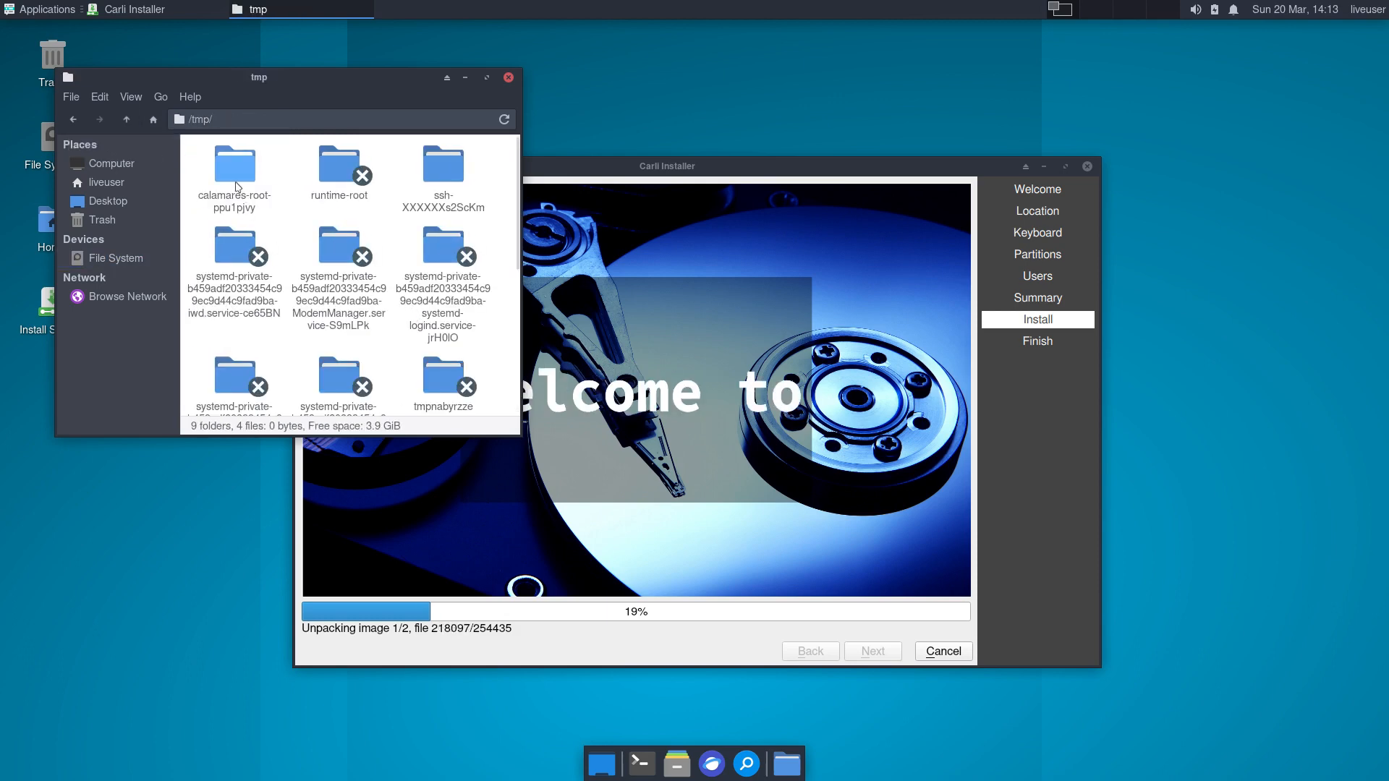
double_click(236, 183)
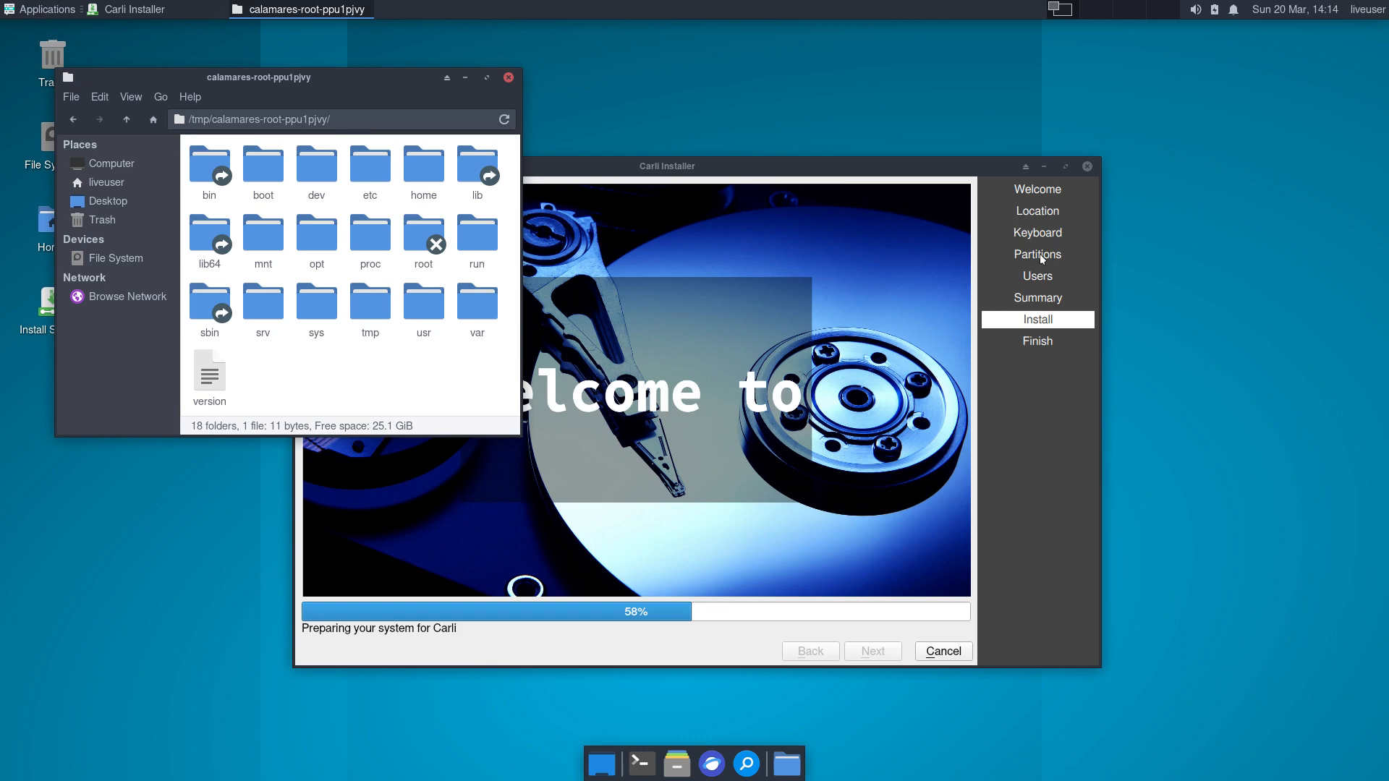
mouse_move(725, 167)
mouse_down()
mouse_move(931, 140)
mouse_move(971, 116)
mouse_up()
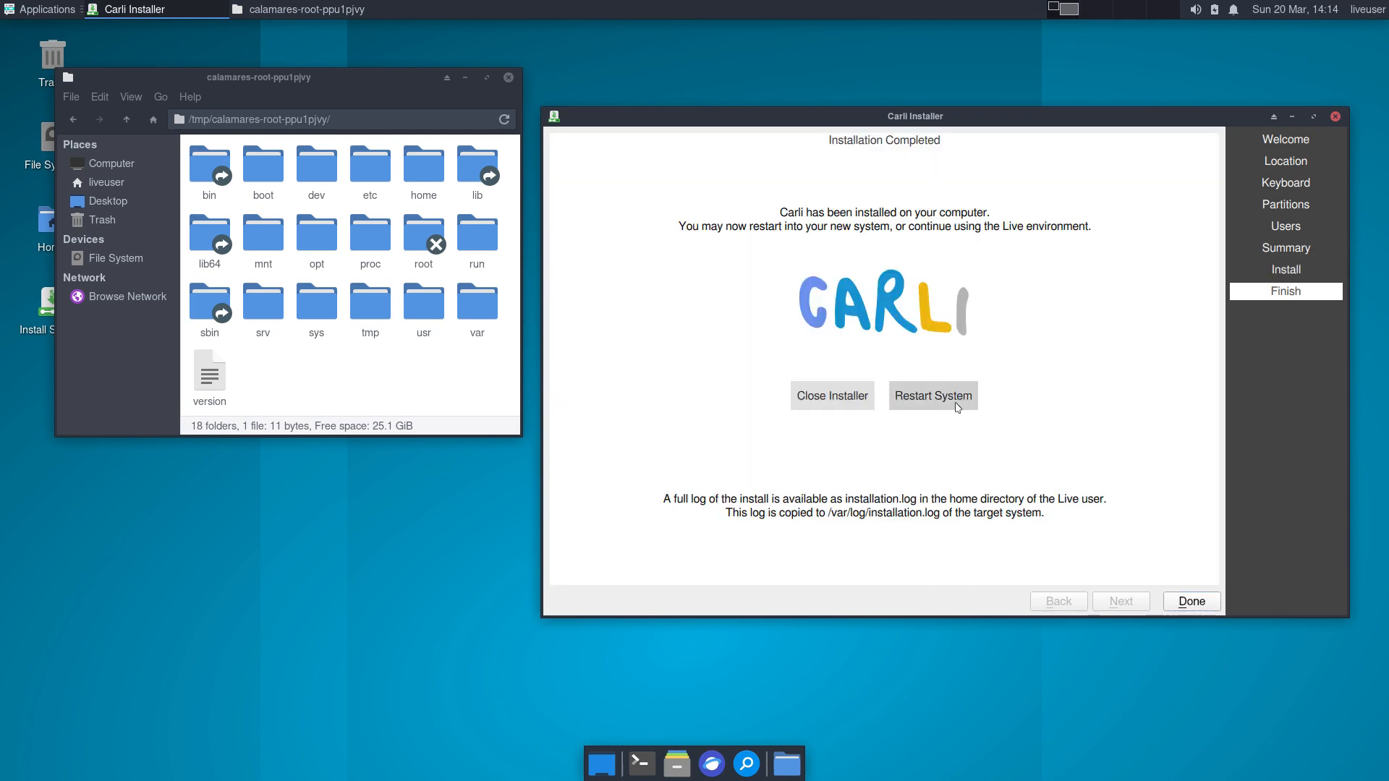
Step: Restart from the Installation Completed page into the newly installed Carli desktop
click(960, 401)
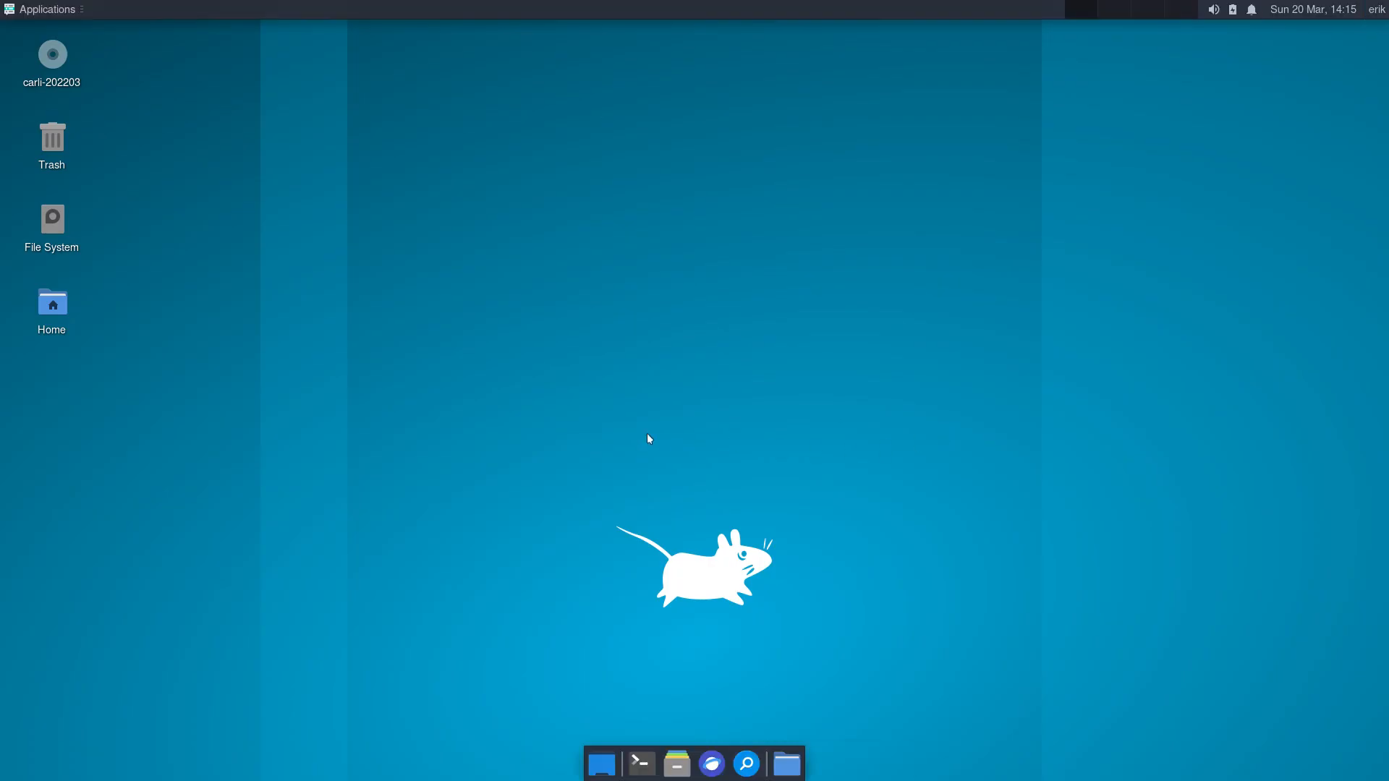
click(640, 765)
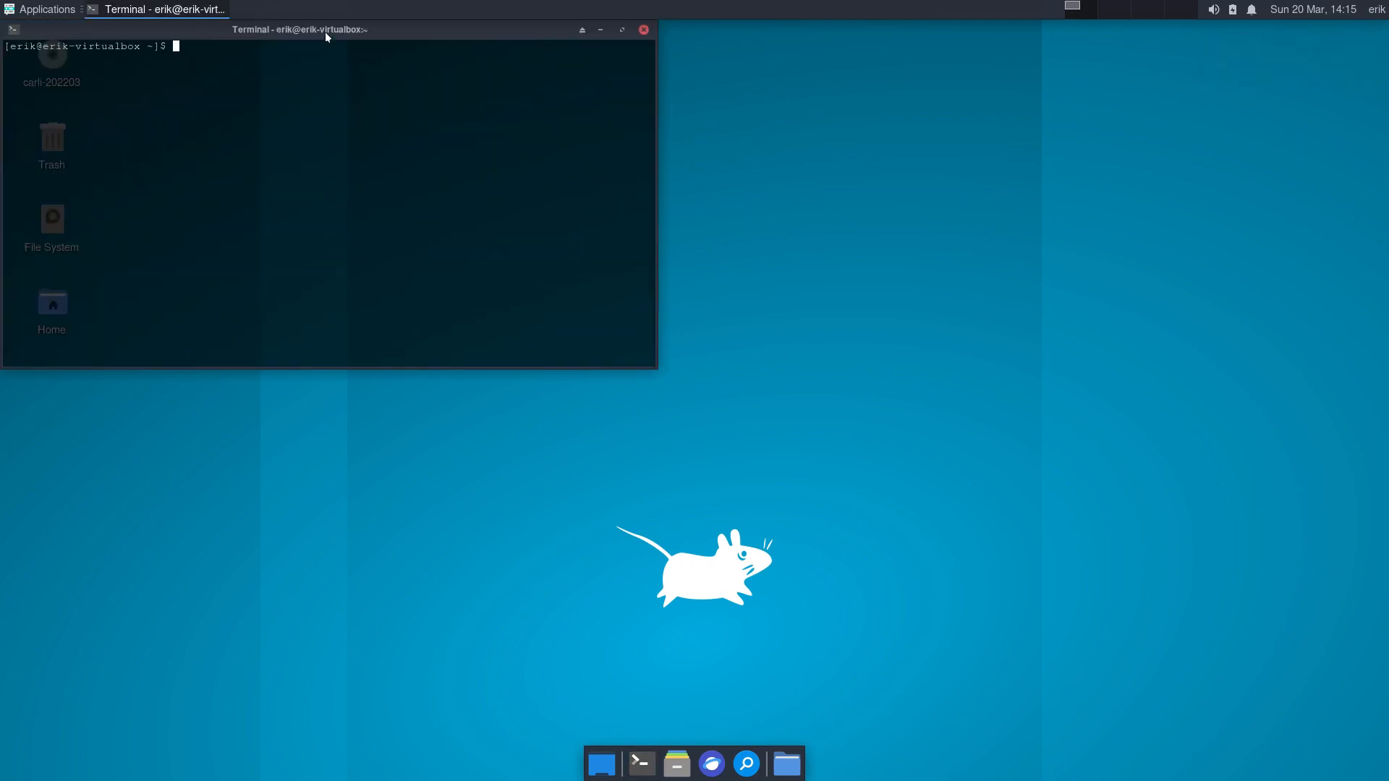
drag(329, 34, 781, 156)
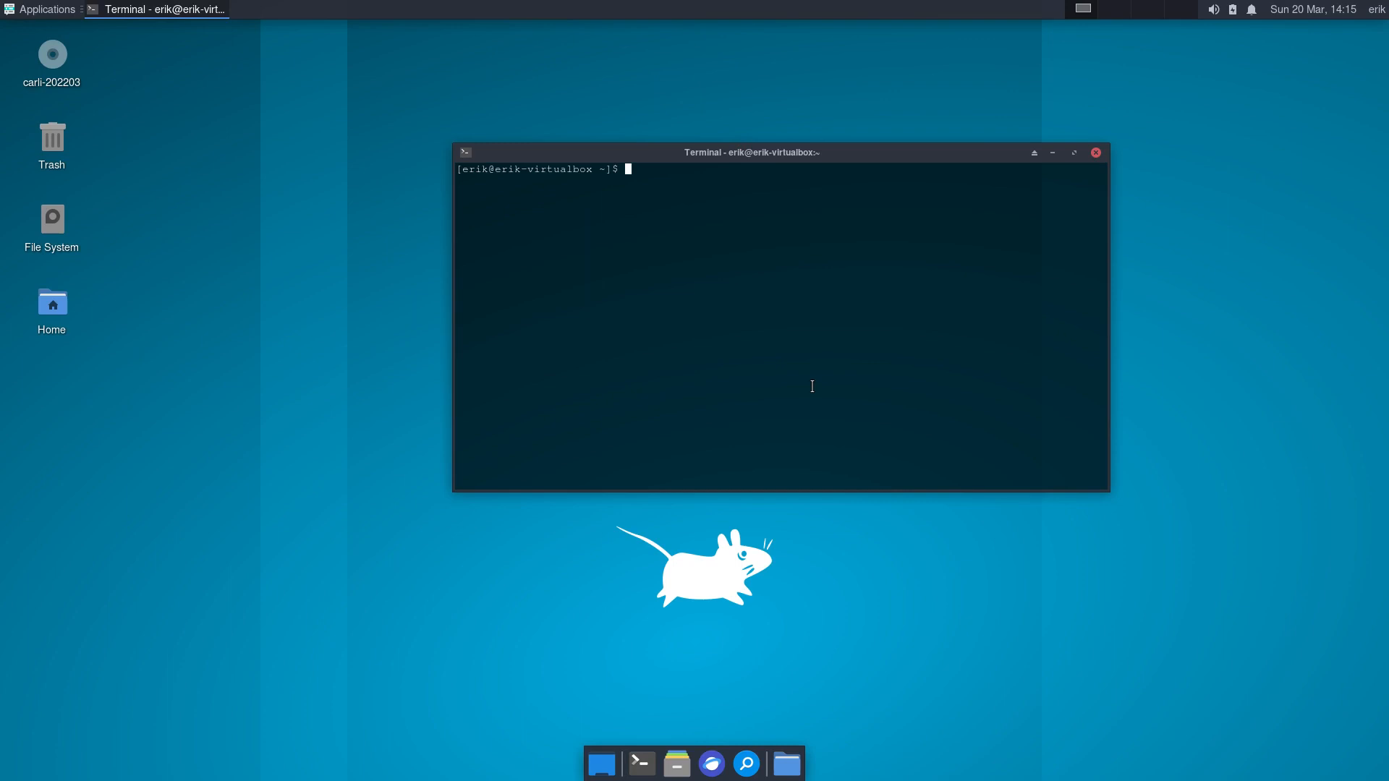
text(n)
text(eofetch)
key(Return)
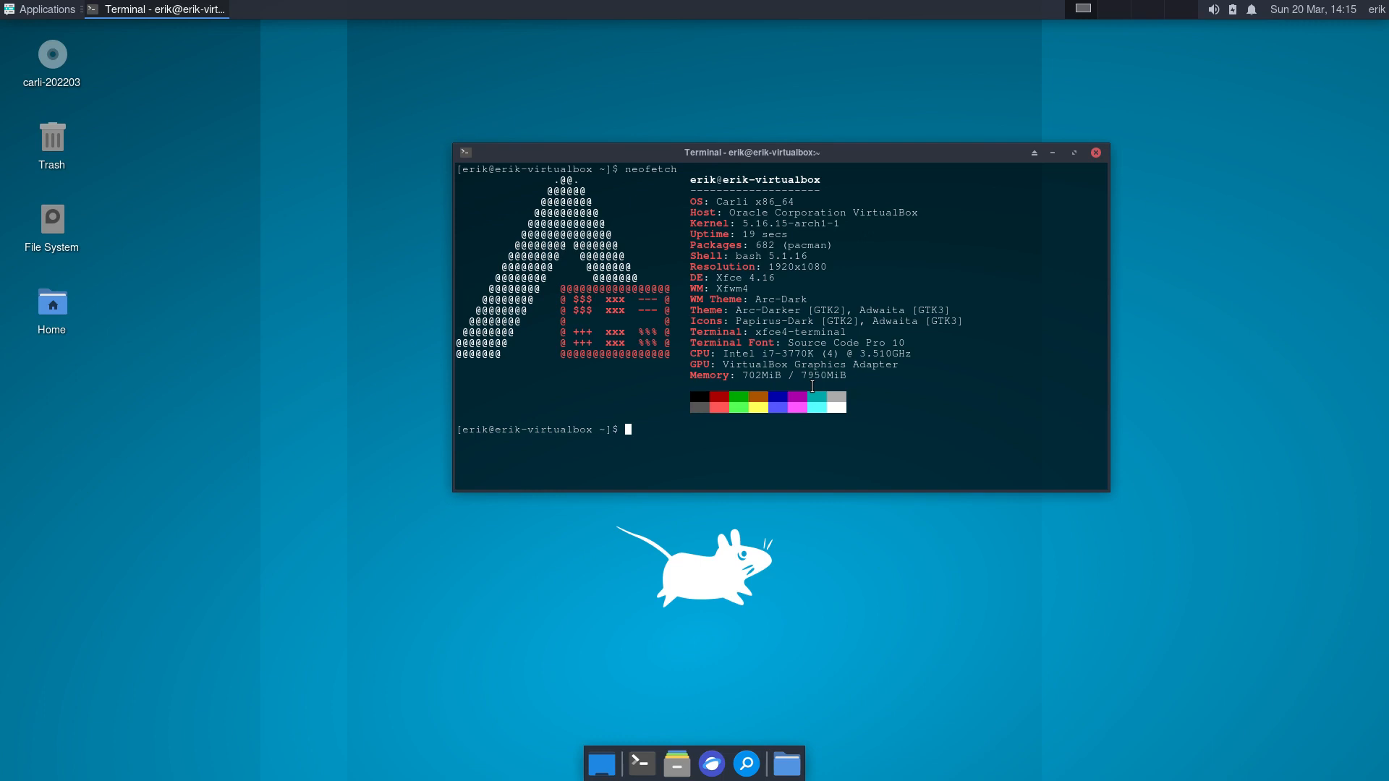
click(1095, 153)
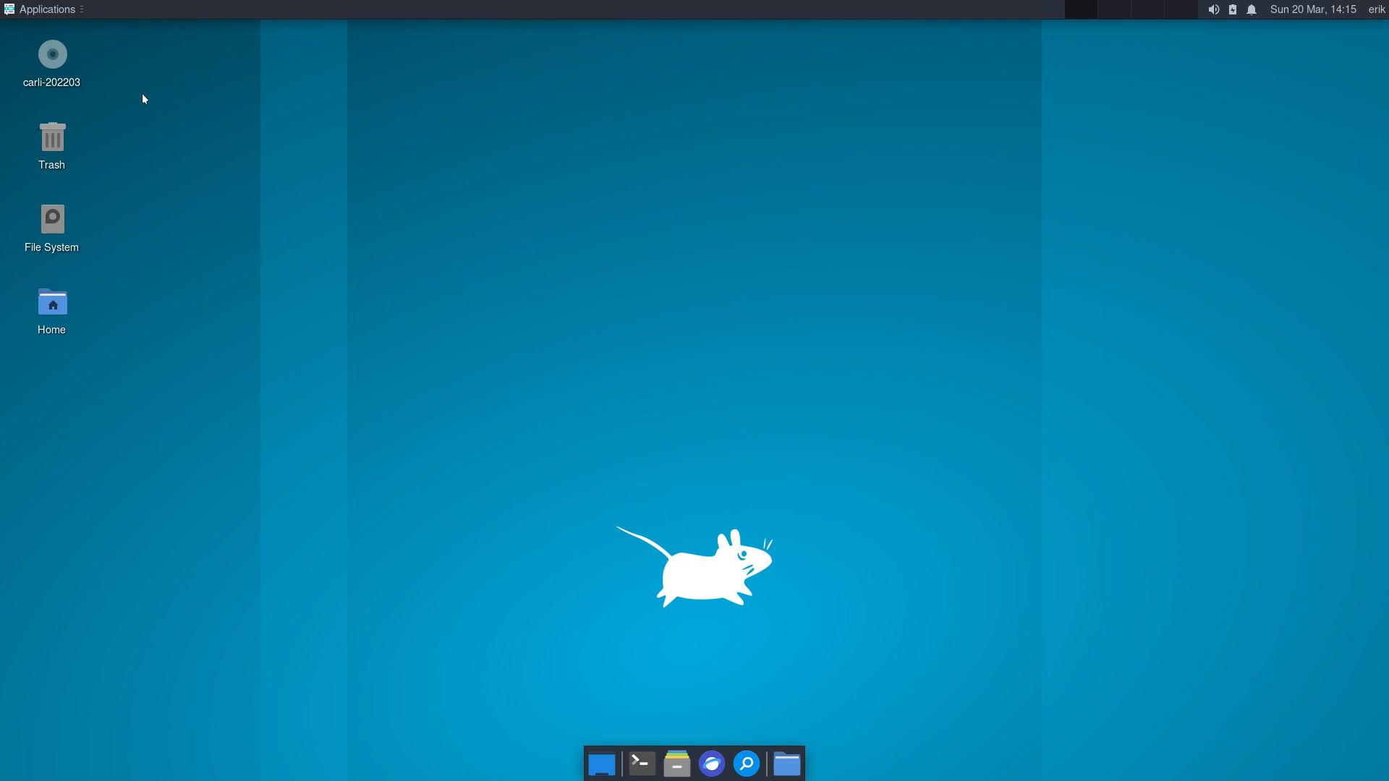
click(42, 9)
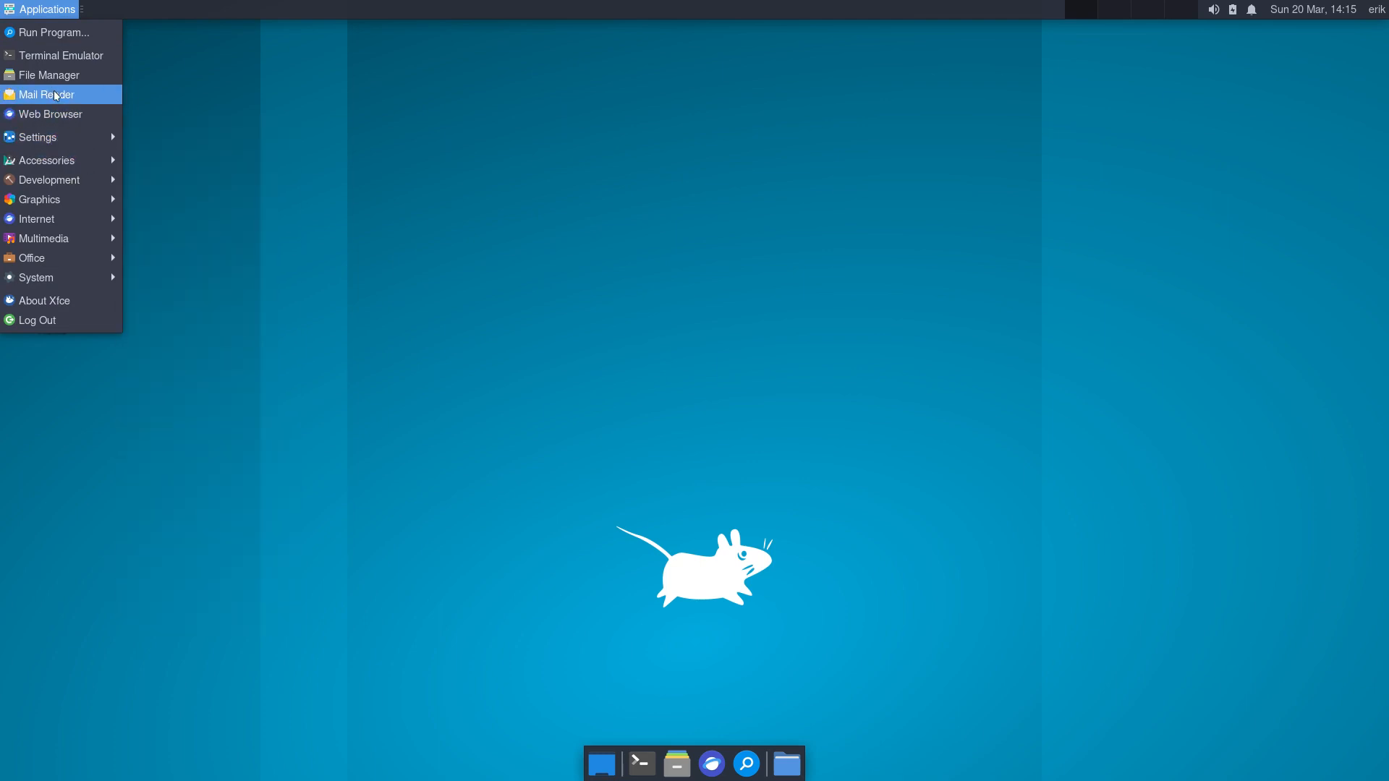
mouse_move(43, 137)
click(148, 138)
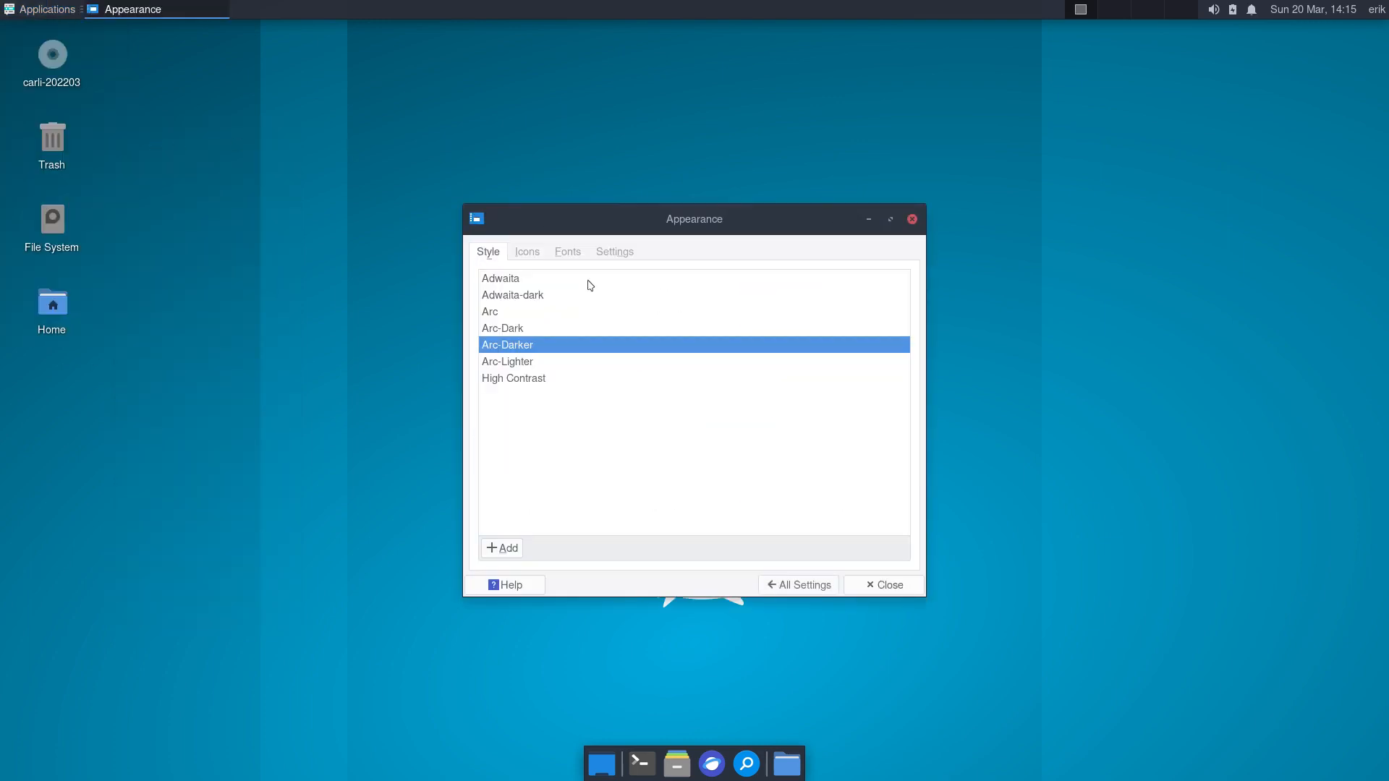
click(529, 252)
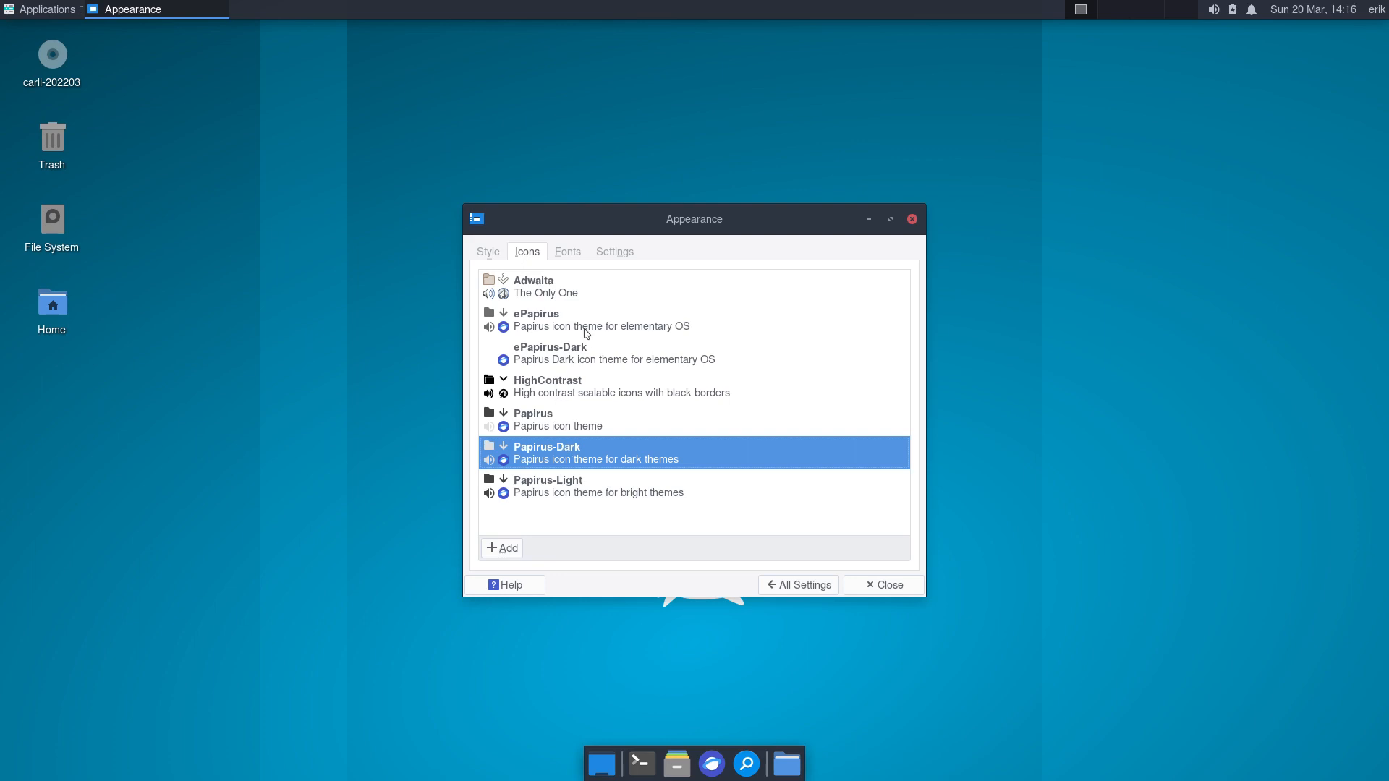
click(829, 588)
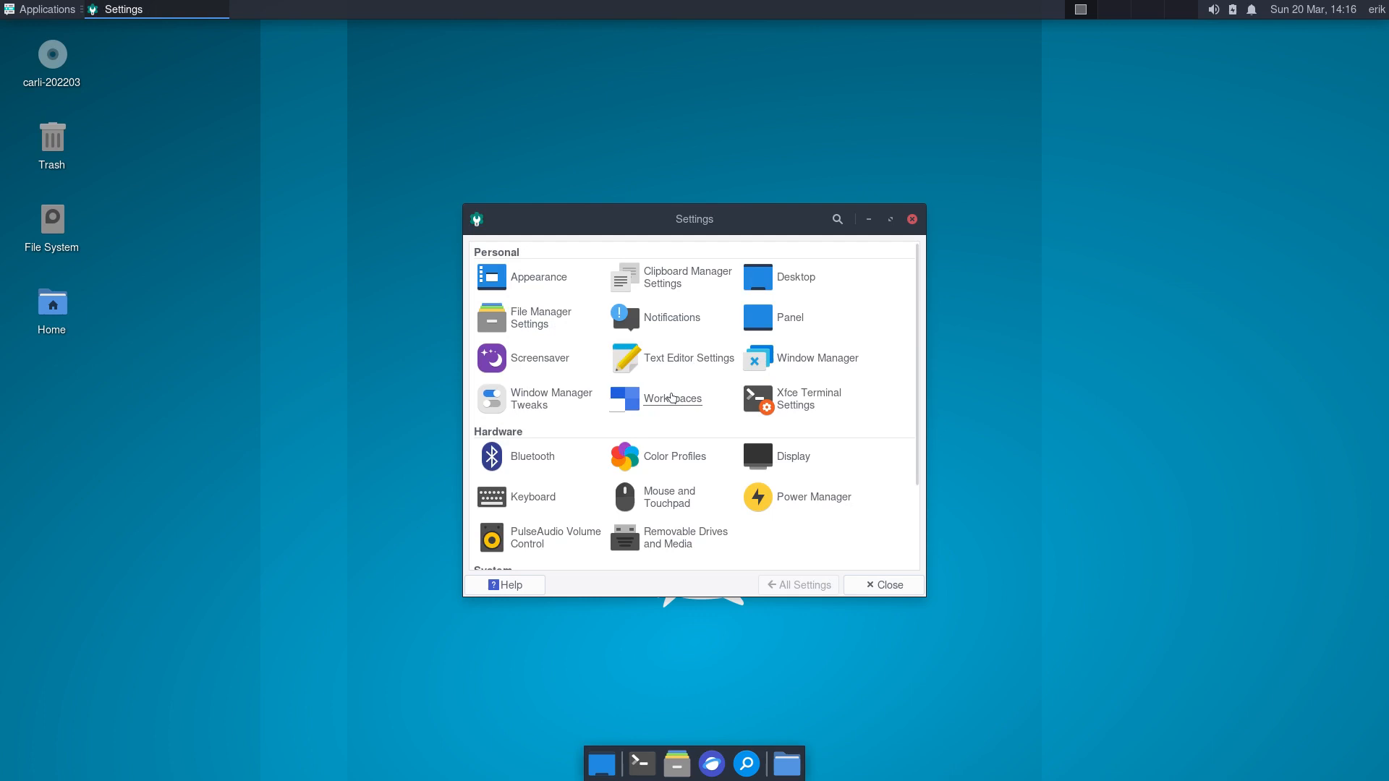
click(682, 491)
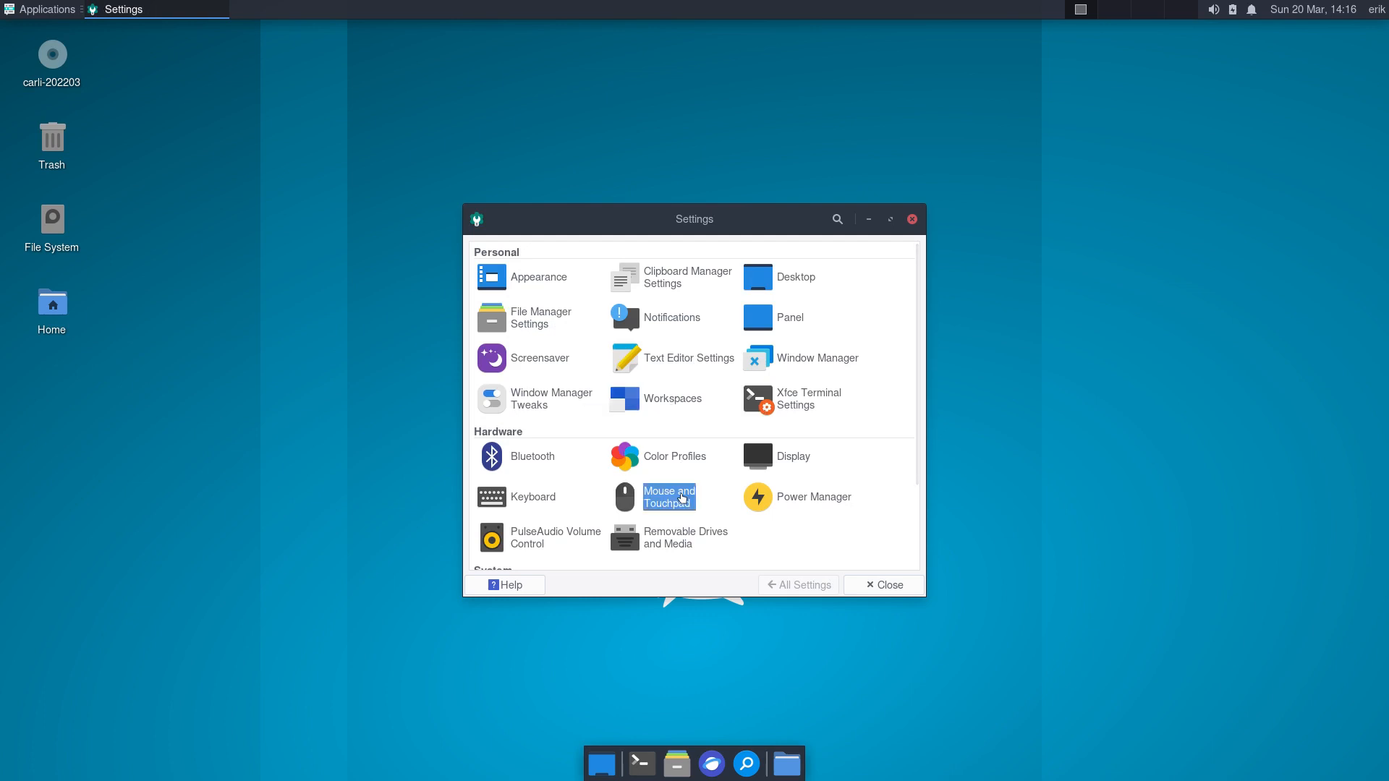
click(600, 252)
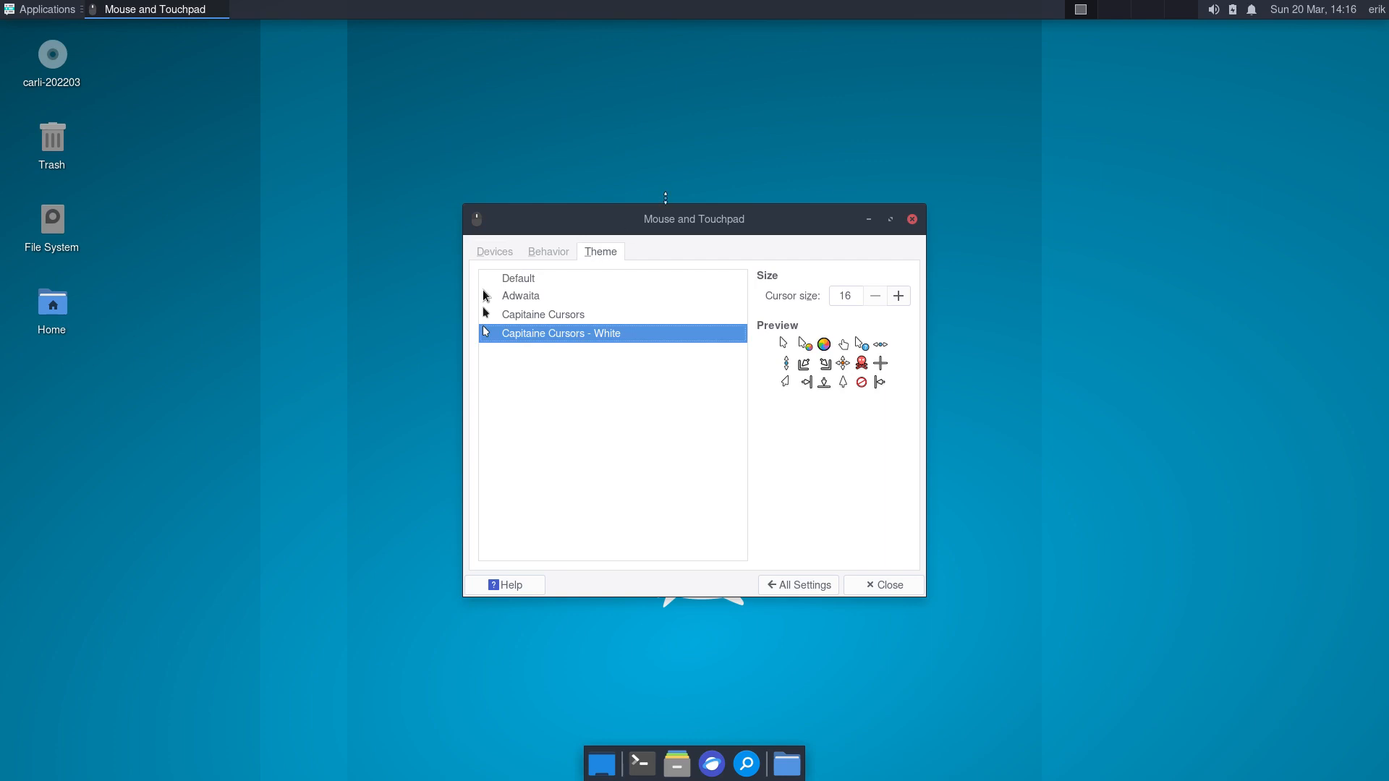
click(912, 219)
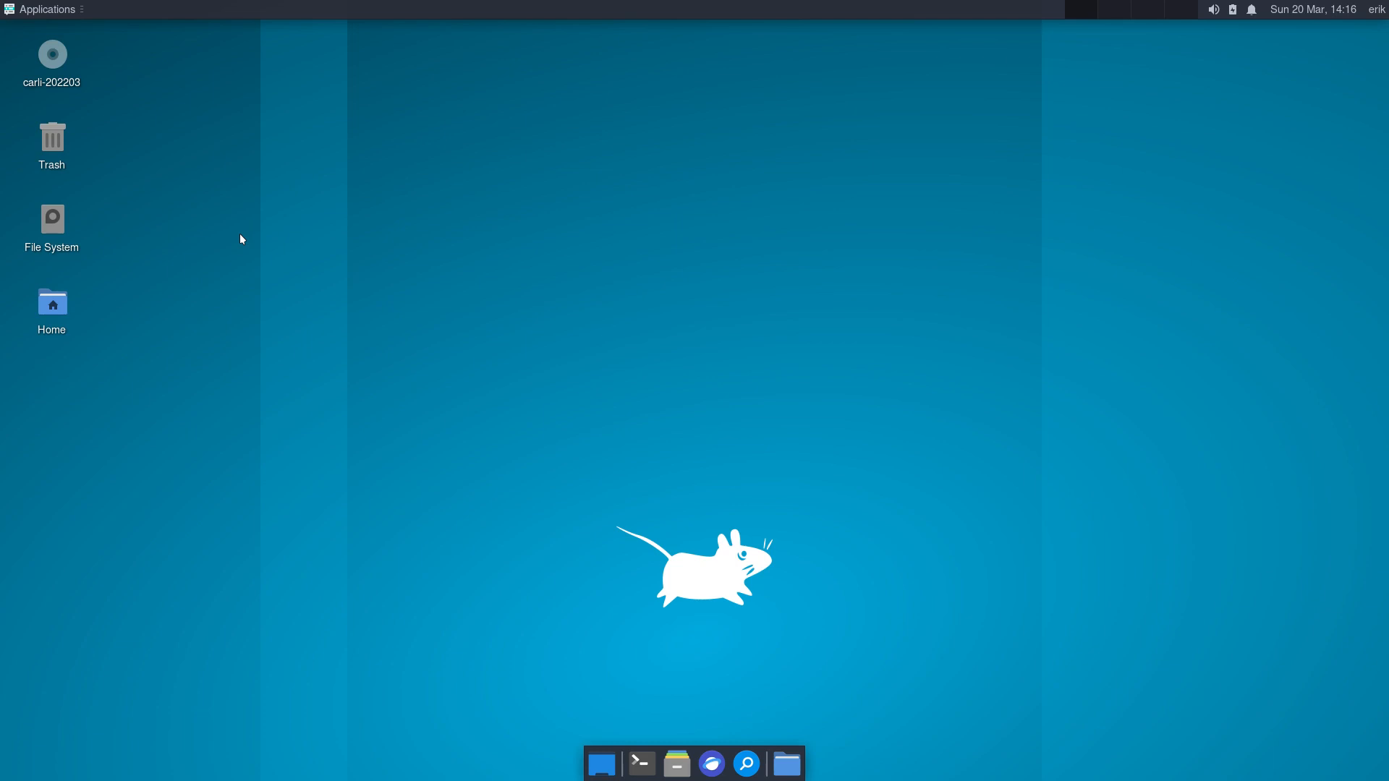
Step: Shut down the Carli VM from the Xfce session menu, landing back on the host desktop
click(1375, 9)
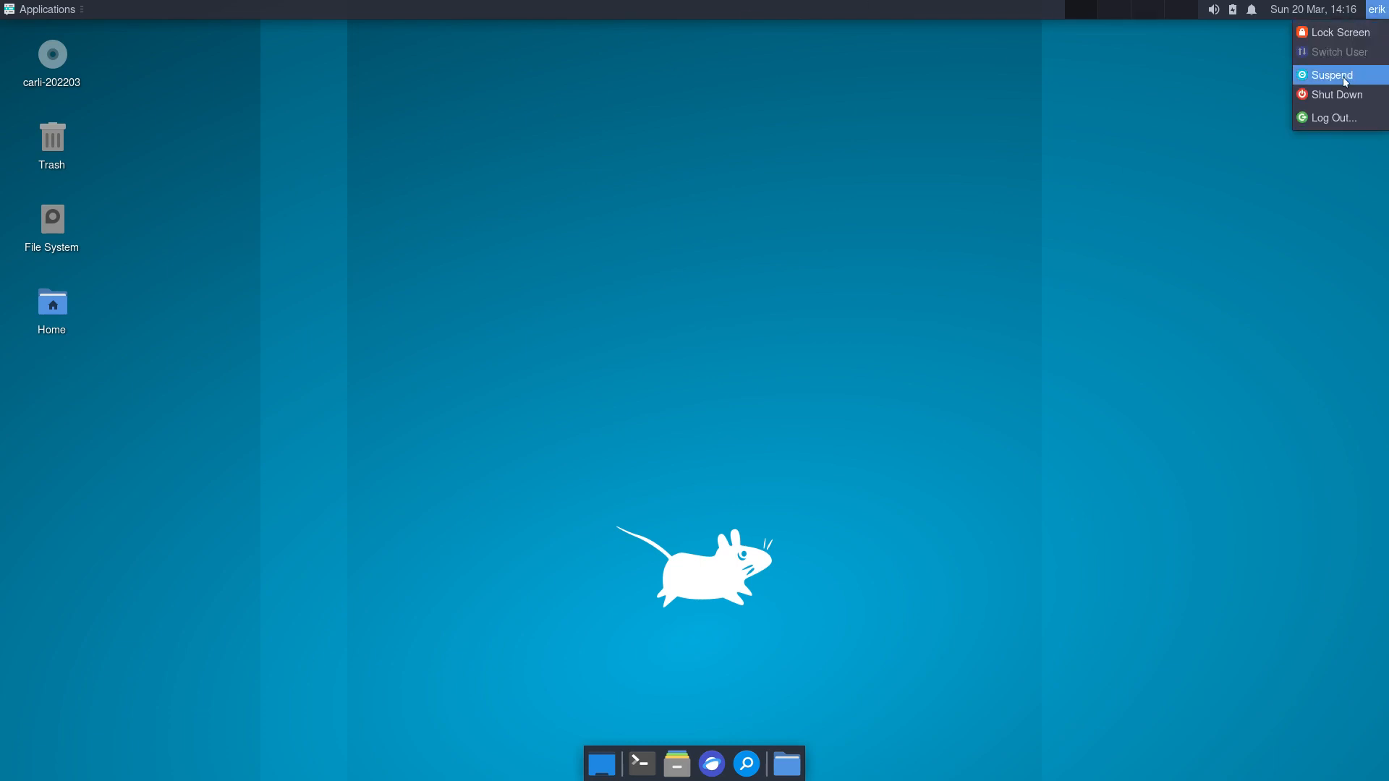
click(1334, 99)
key(Return)
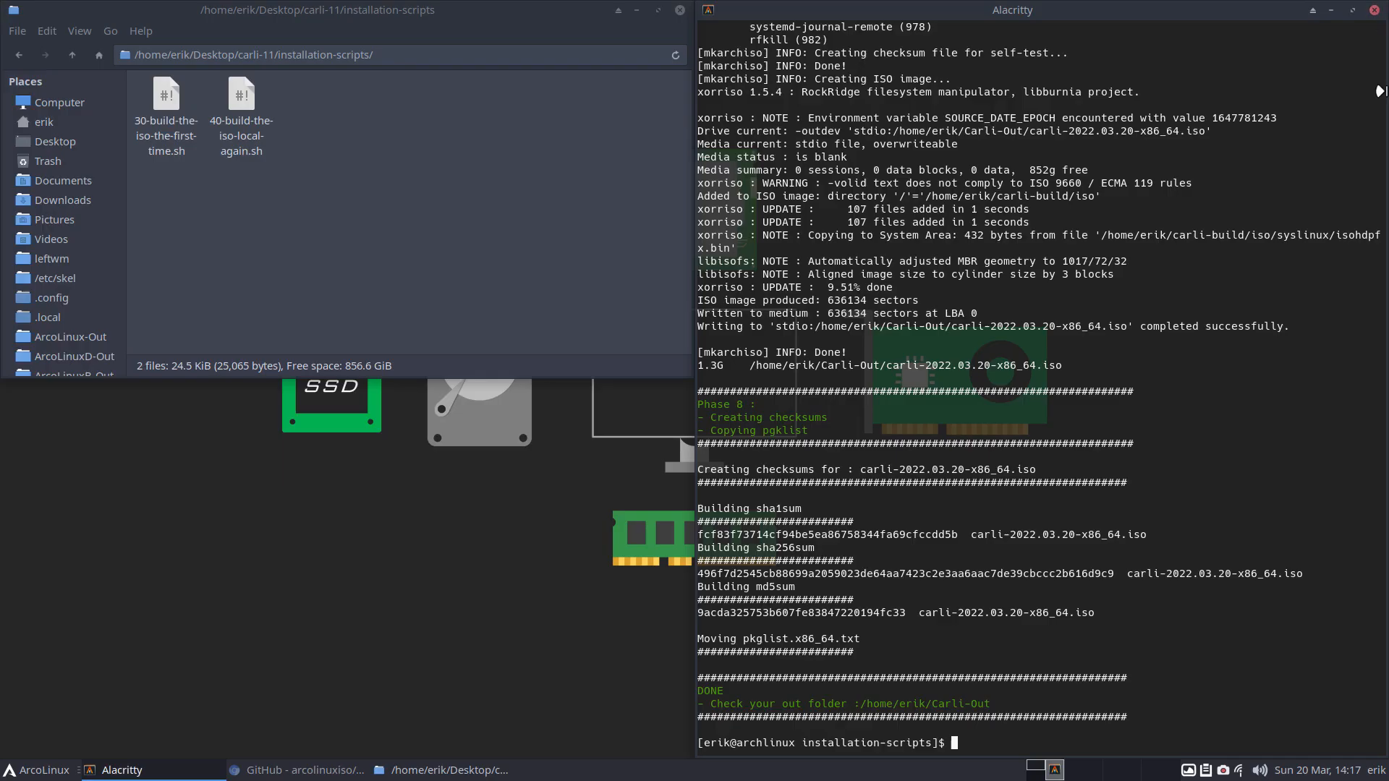
right_click(1226, 771)
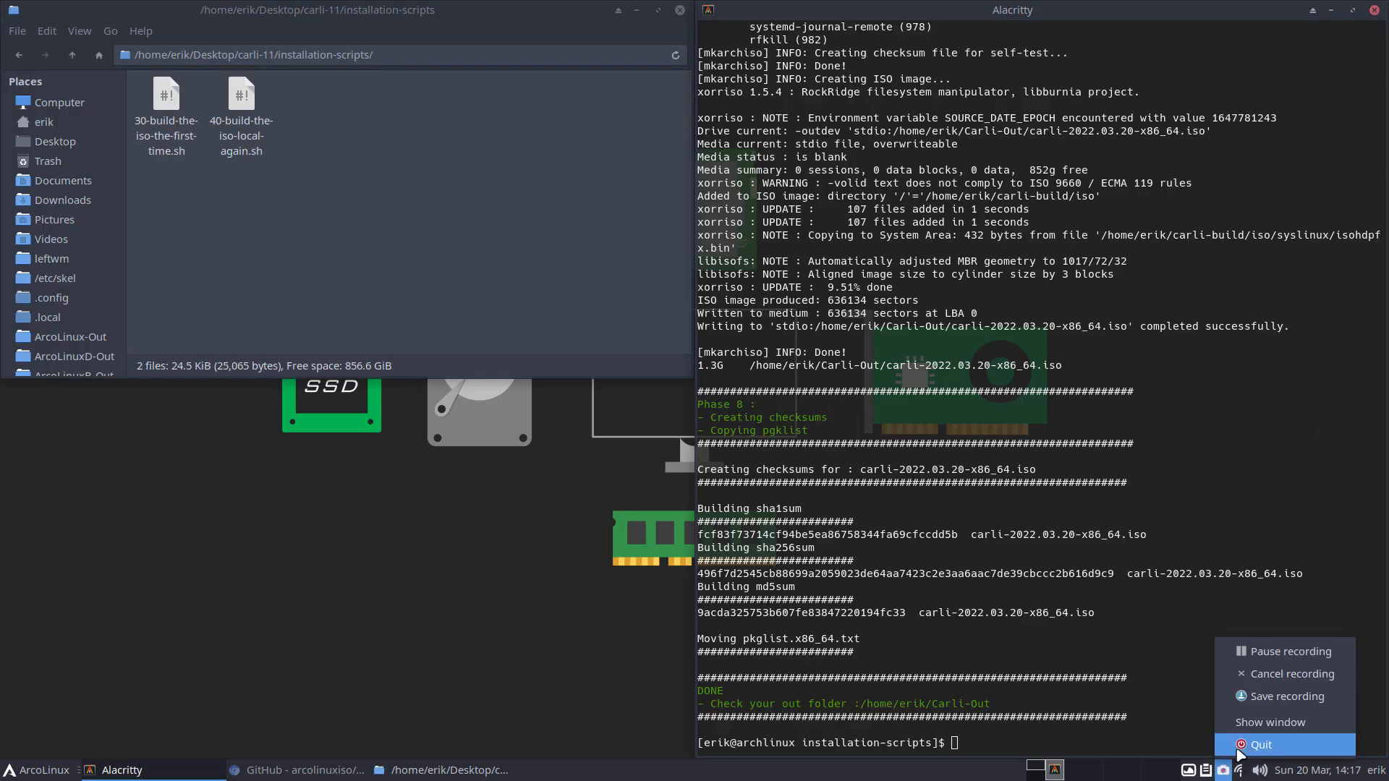